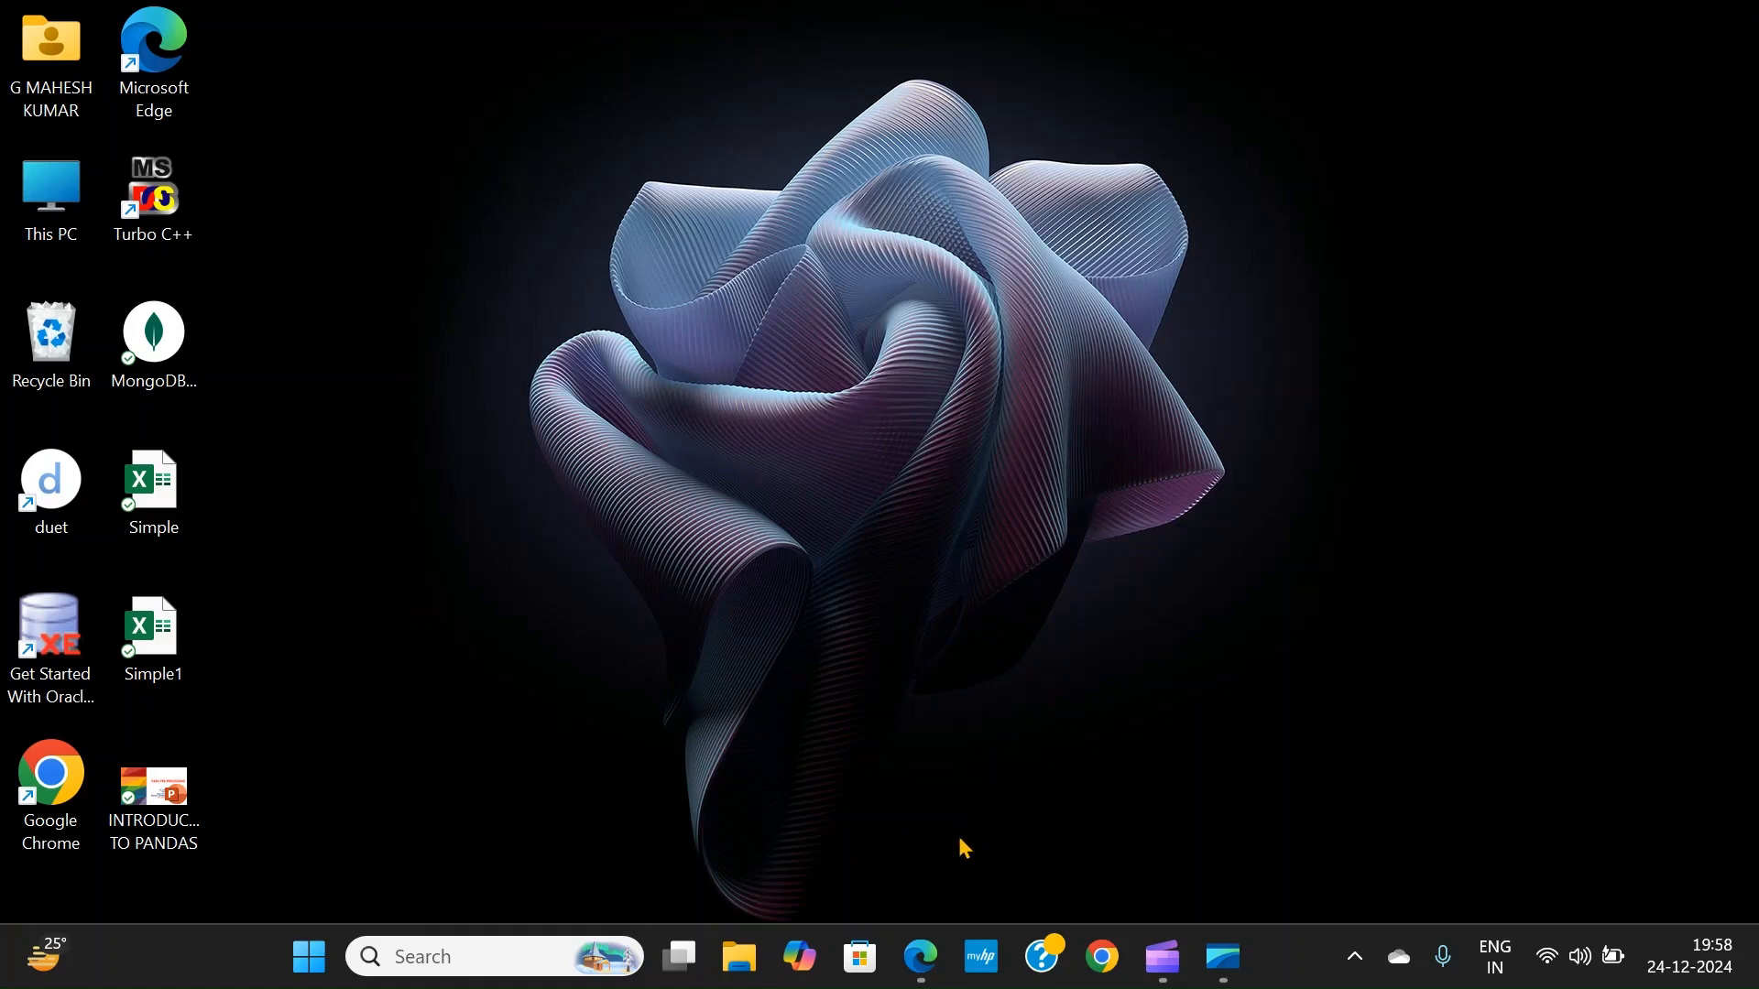
# Switch to Microsoft Edge and search Google for "tomcat server download".
pyautogui.click(922, 964)
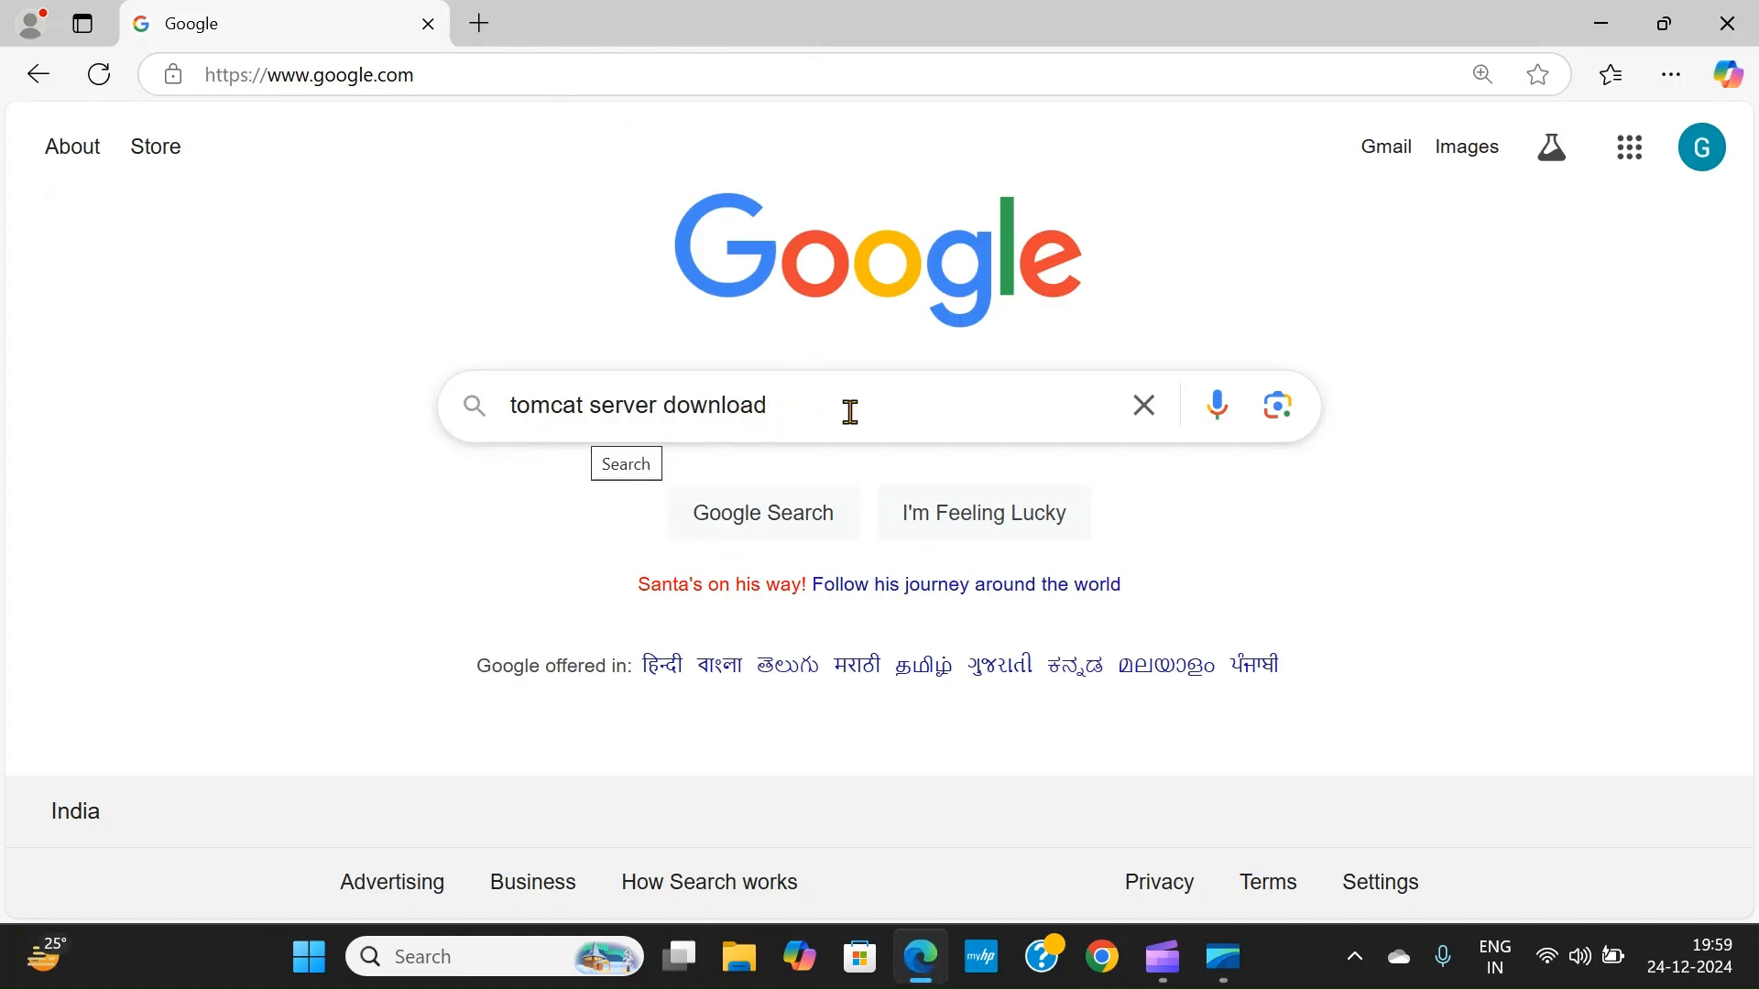
pyautogui.click(814, 404)
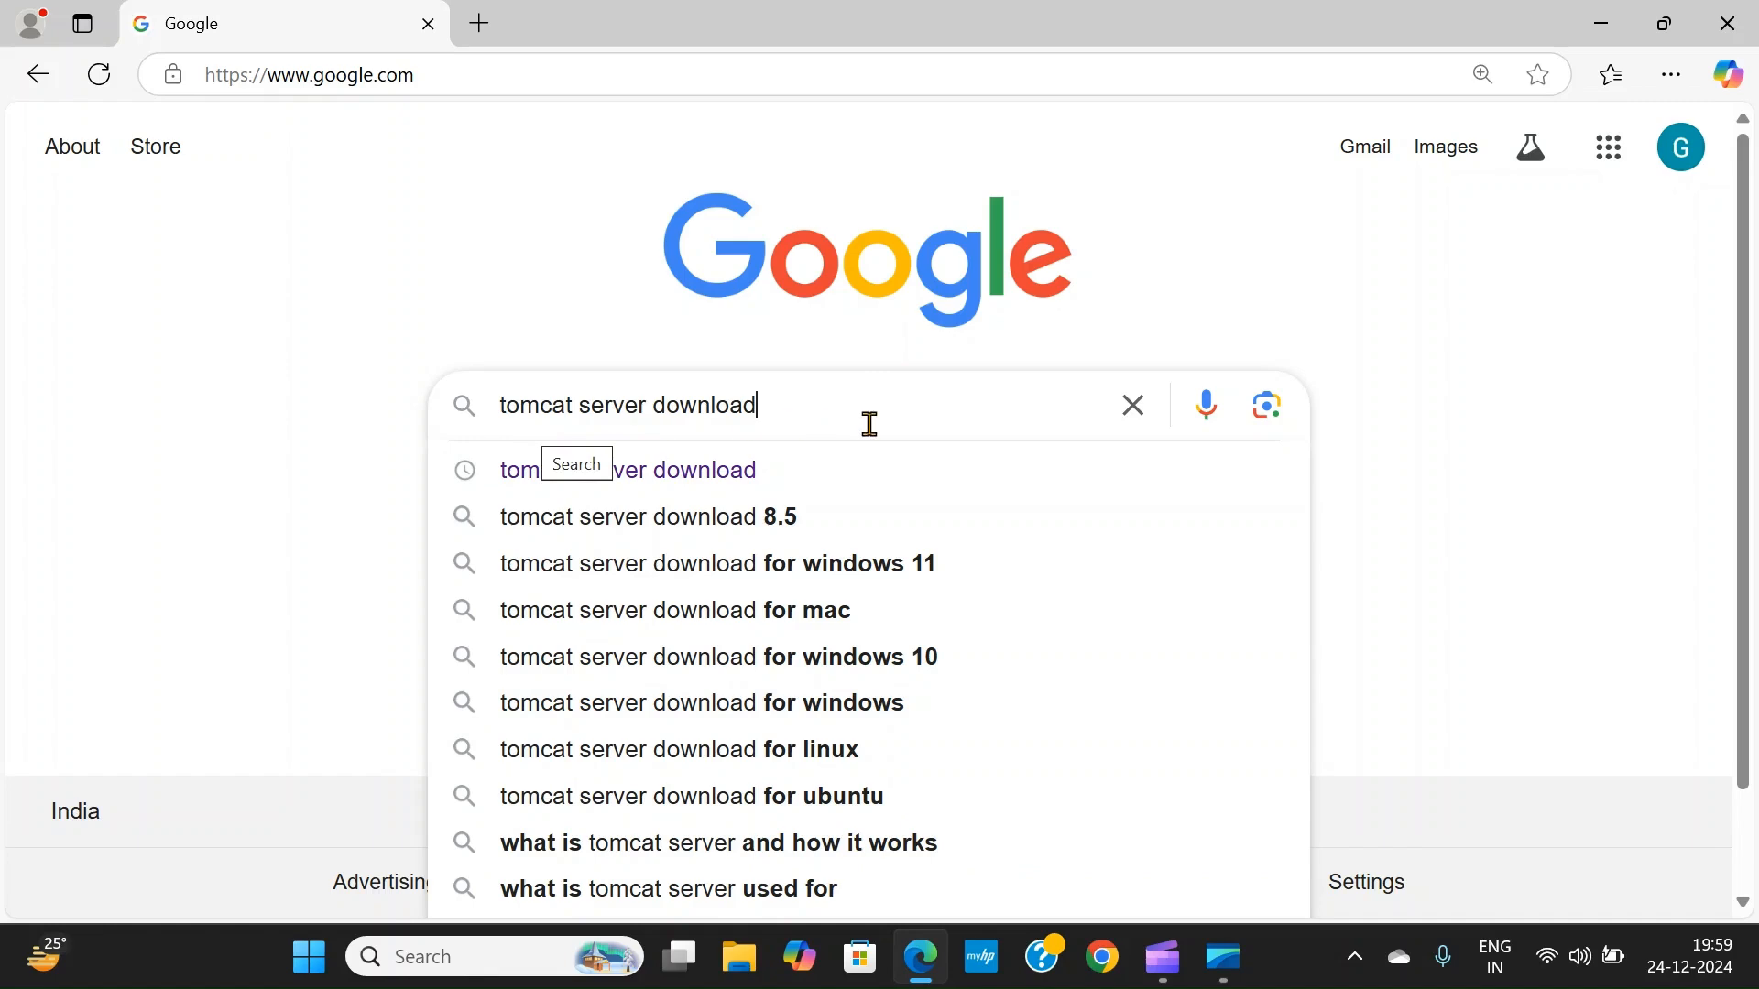
pyautogui.press('Return')
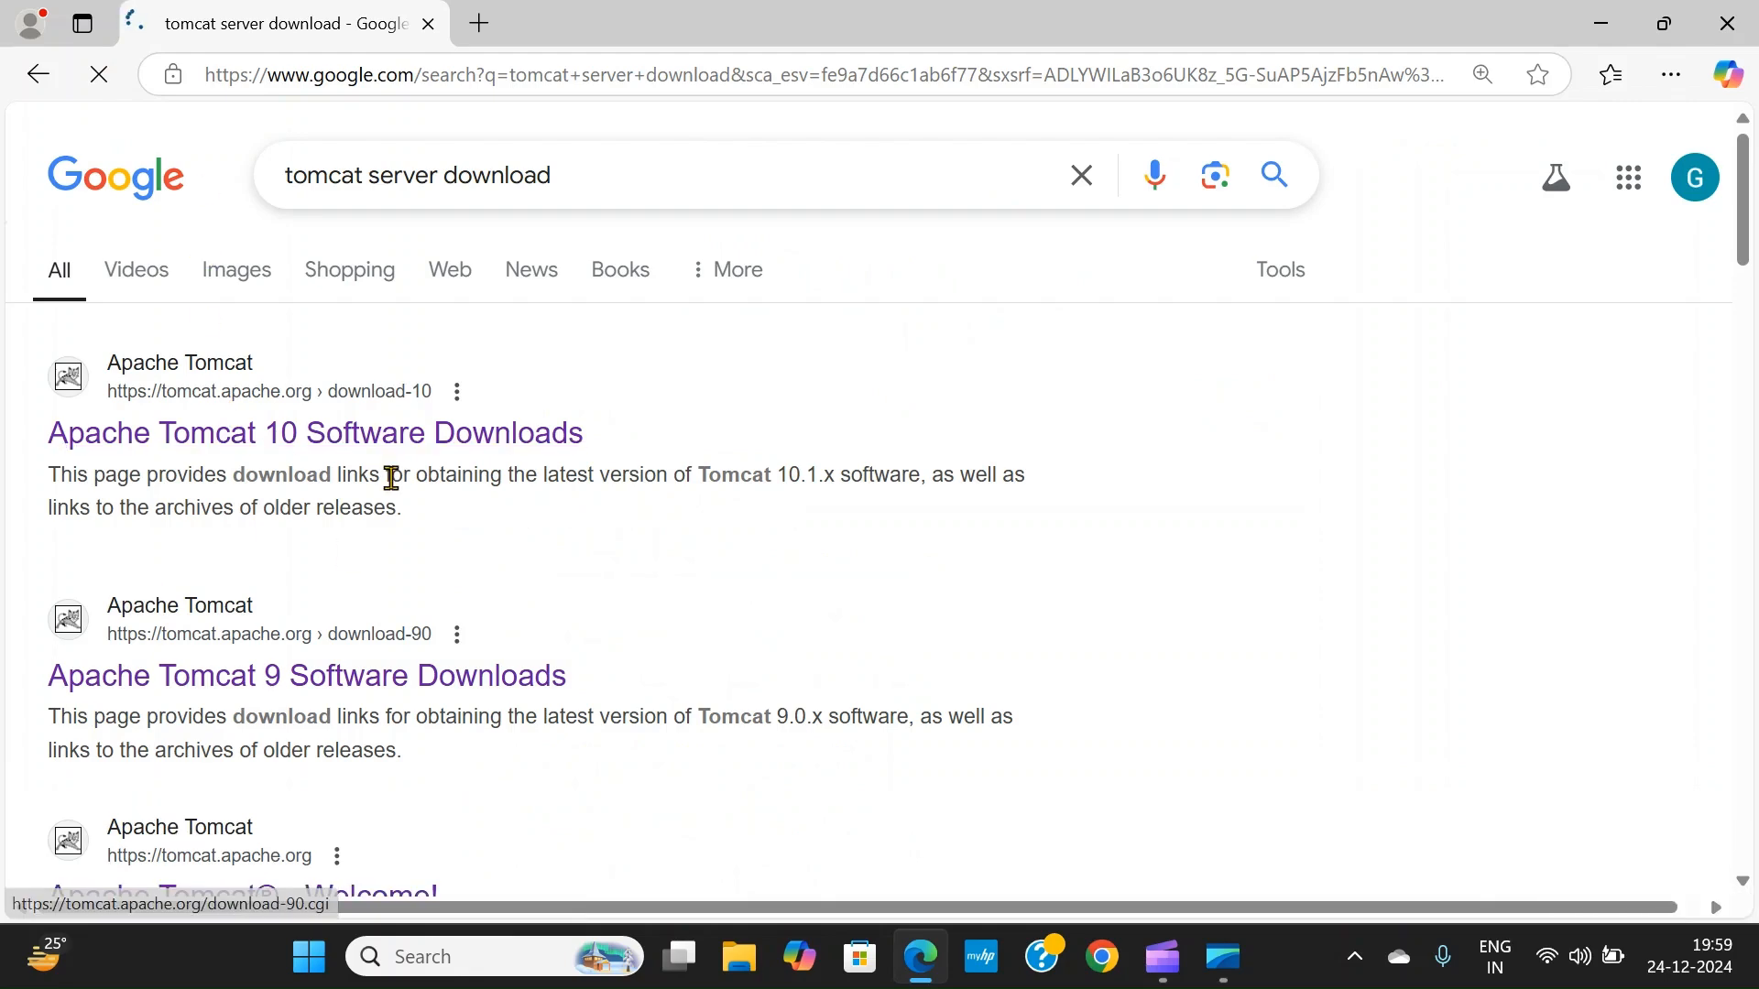
# Find and open the Apache Tomcat 9 Software Downloads page from the search results.
pyautogui.scroll(-1, 388, 474)
pyautogui.scroll(-1, 244, 436)
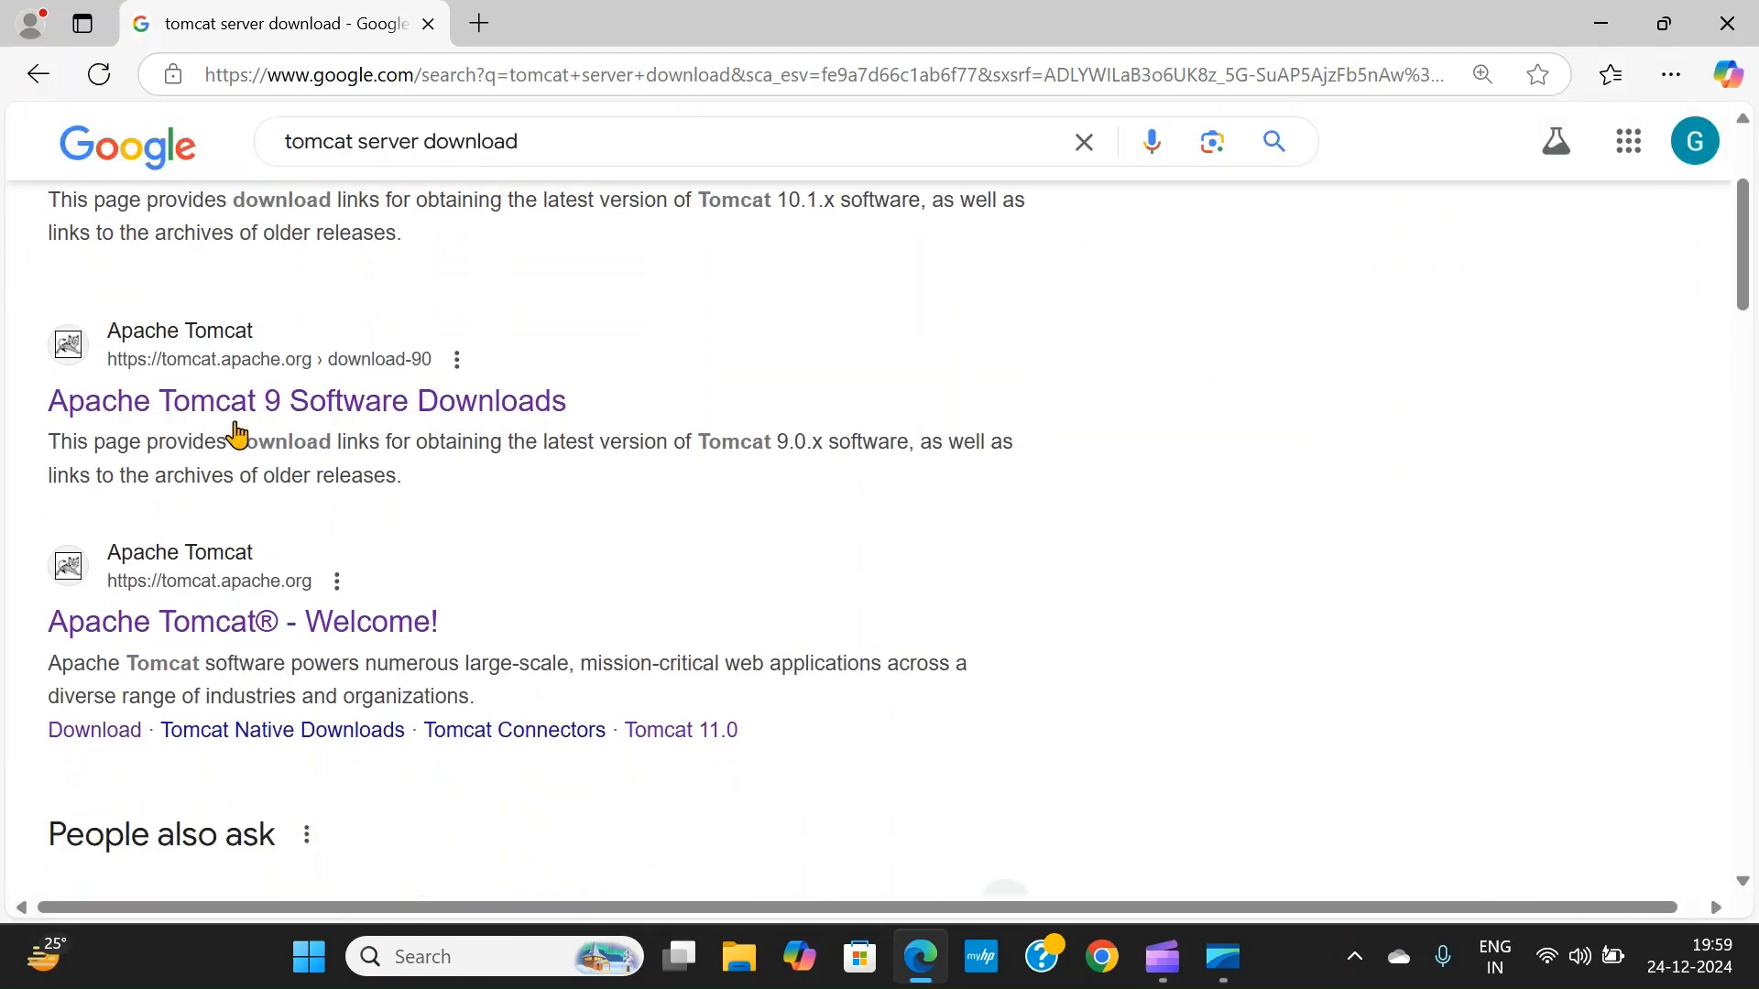
pyautogui.scroll(-1, 361, 424)
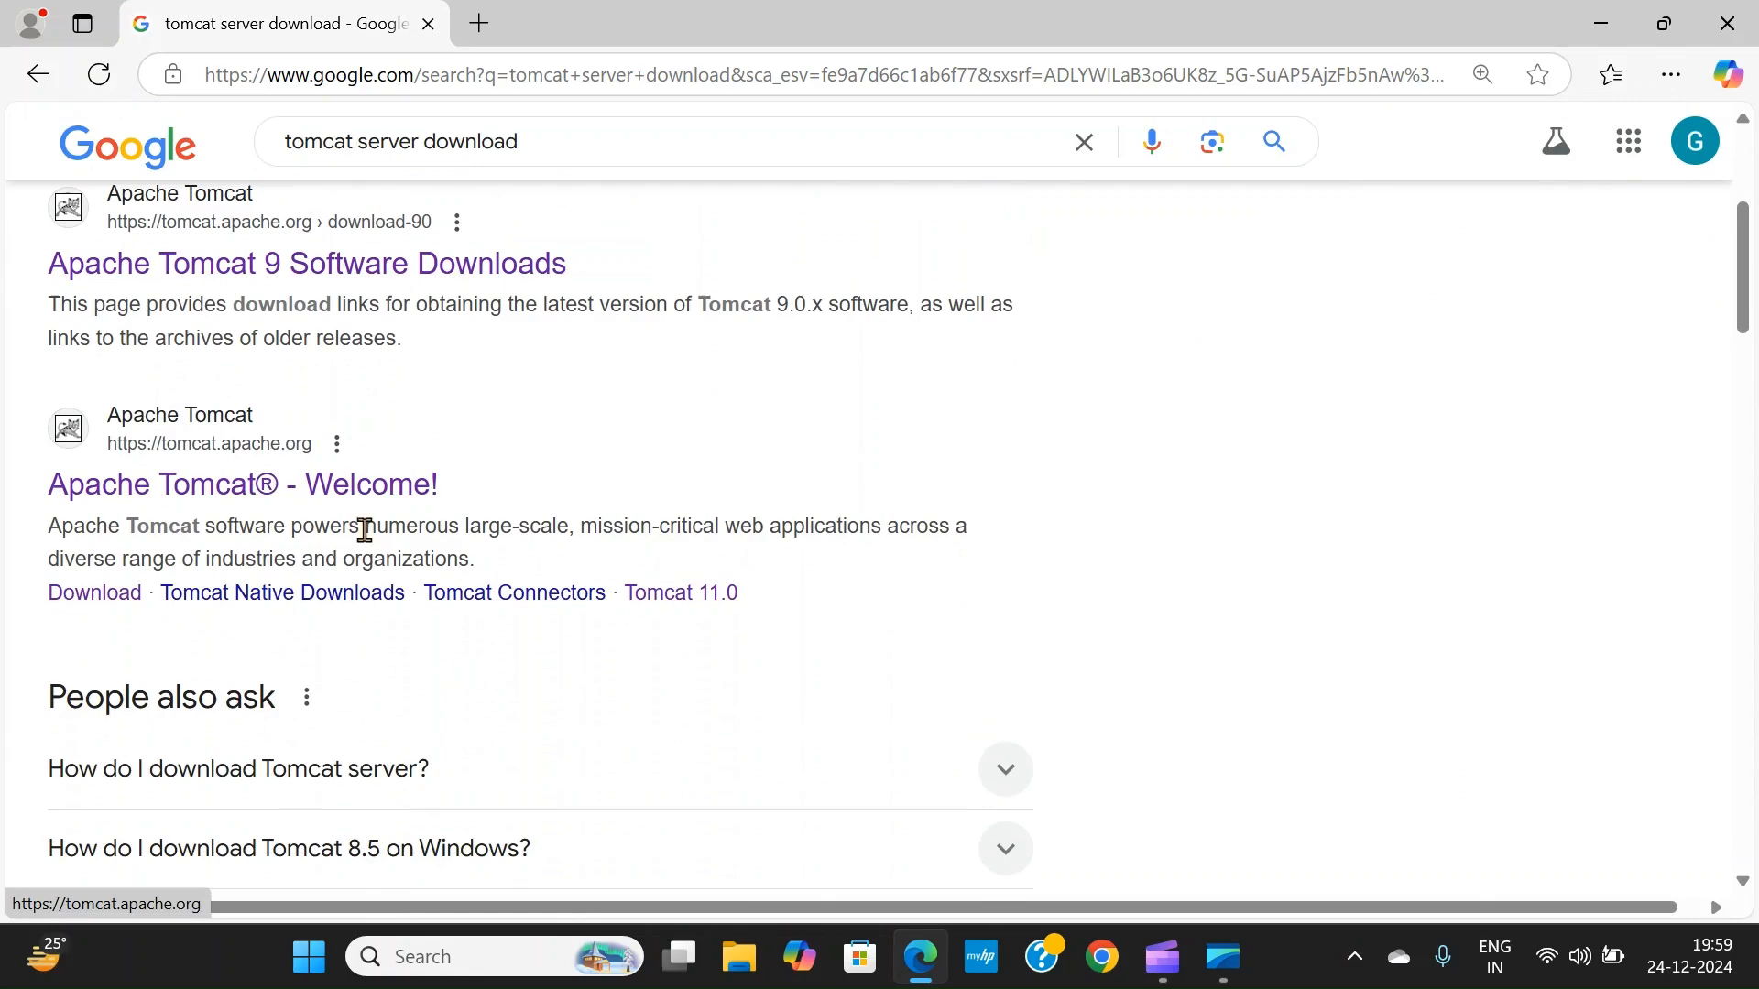
pyautogui.scroll(-5, 409, 506)
pyautogui.scroll(6, 414, 511)
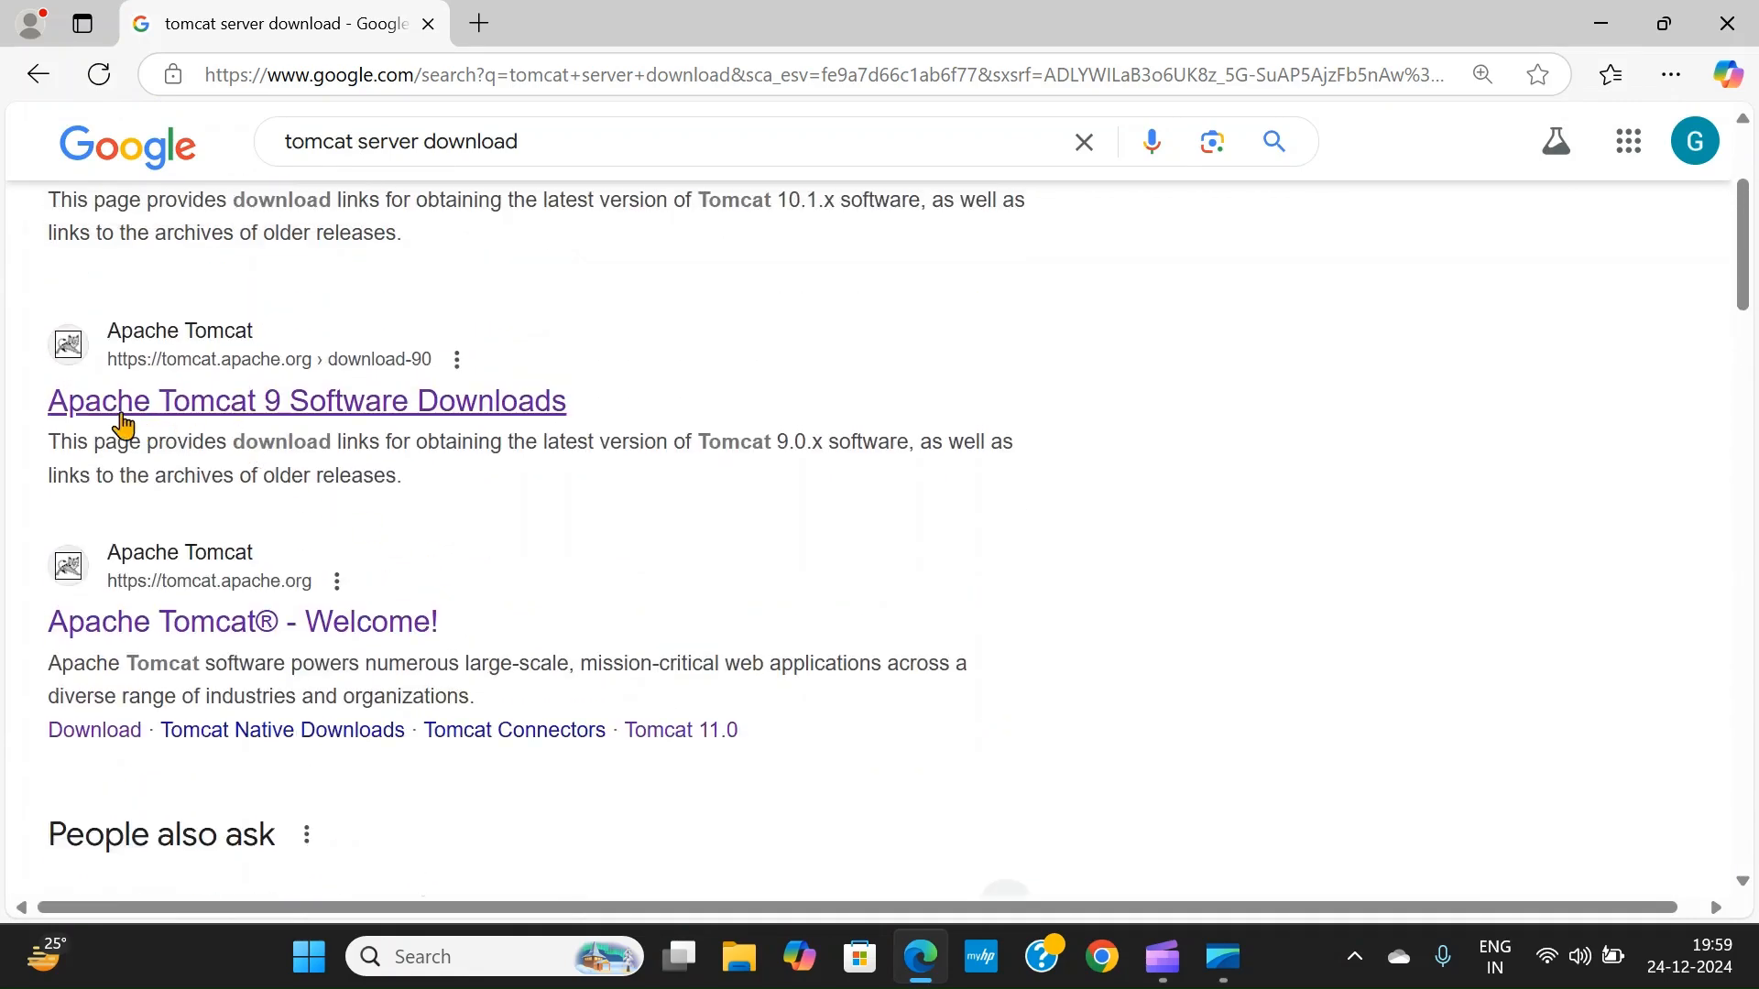
pyautogui.click(372, 417)
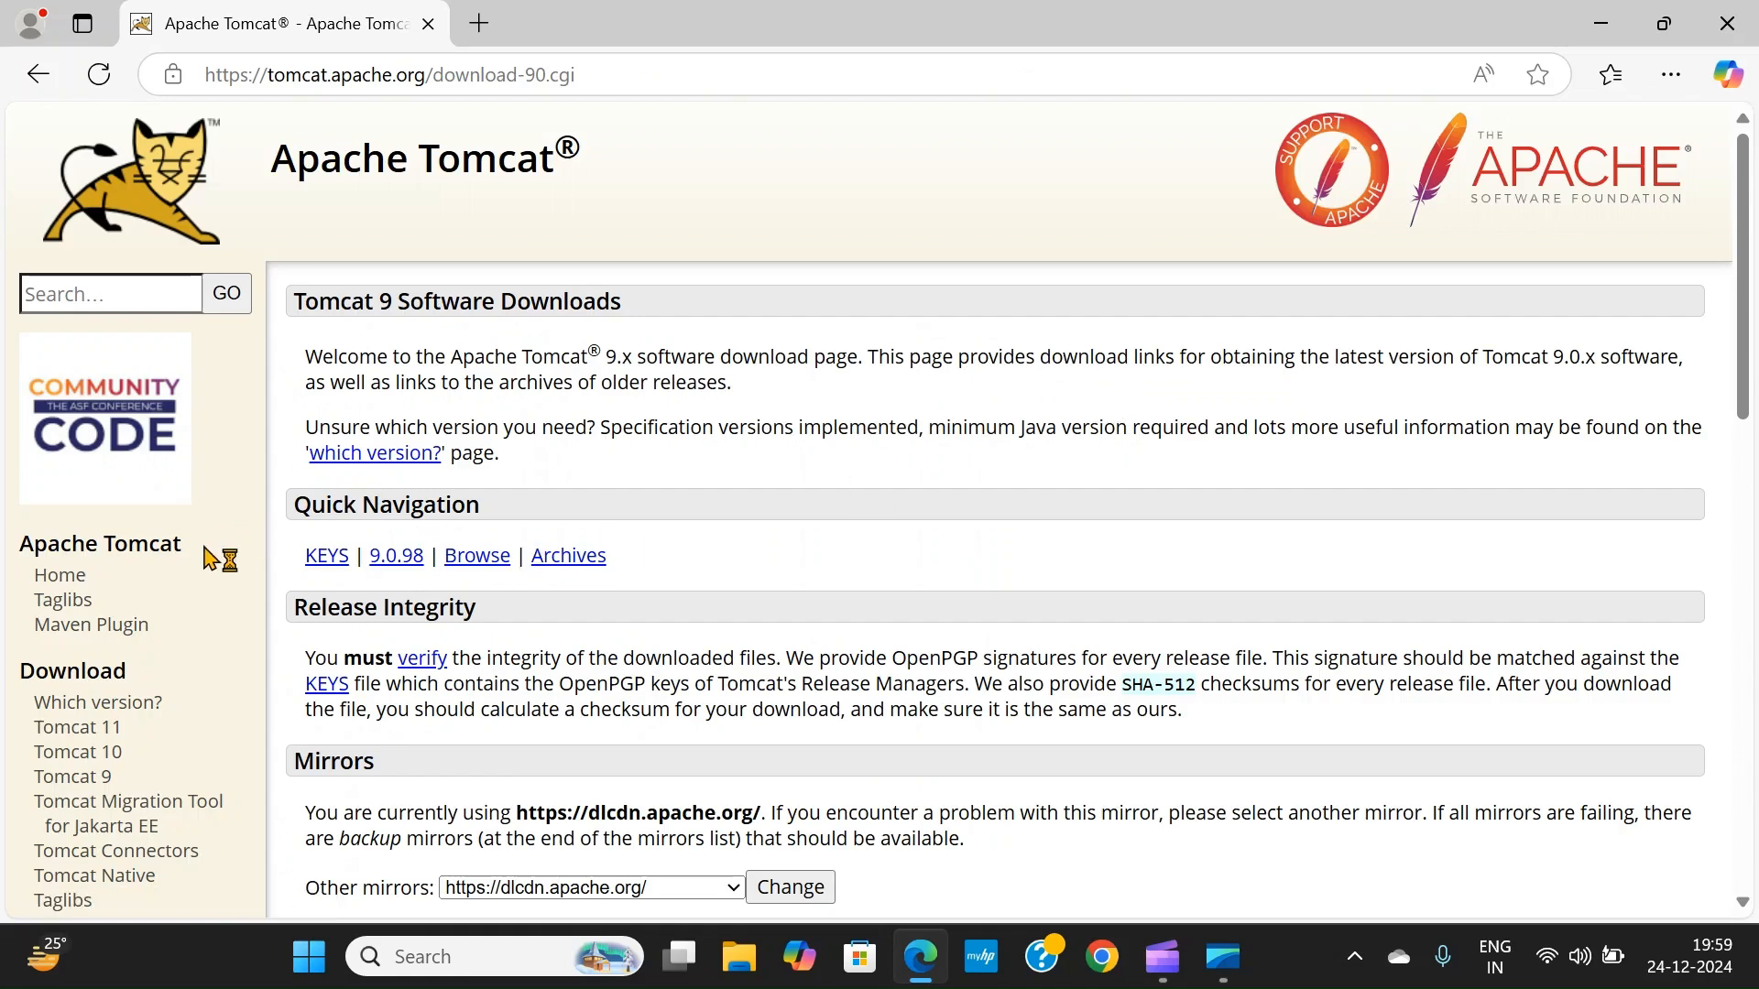
# Download the 32-bit/64-bit Windows Service Installer from the Tomcat 9.0.98 core binary distributions.
pyautogui.scroll(-3, 212, 554)
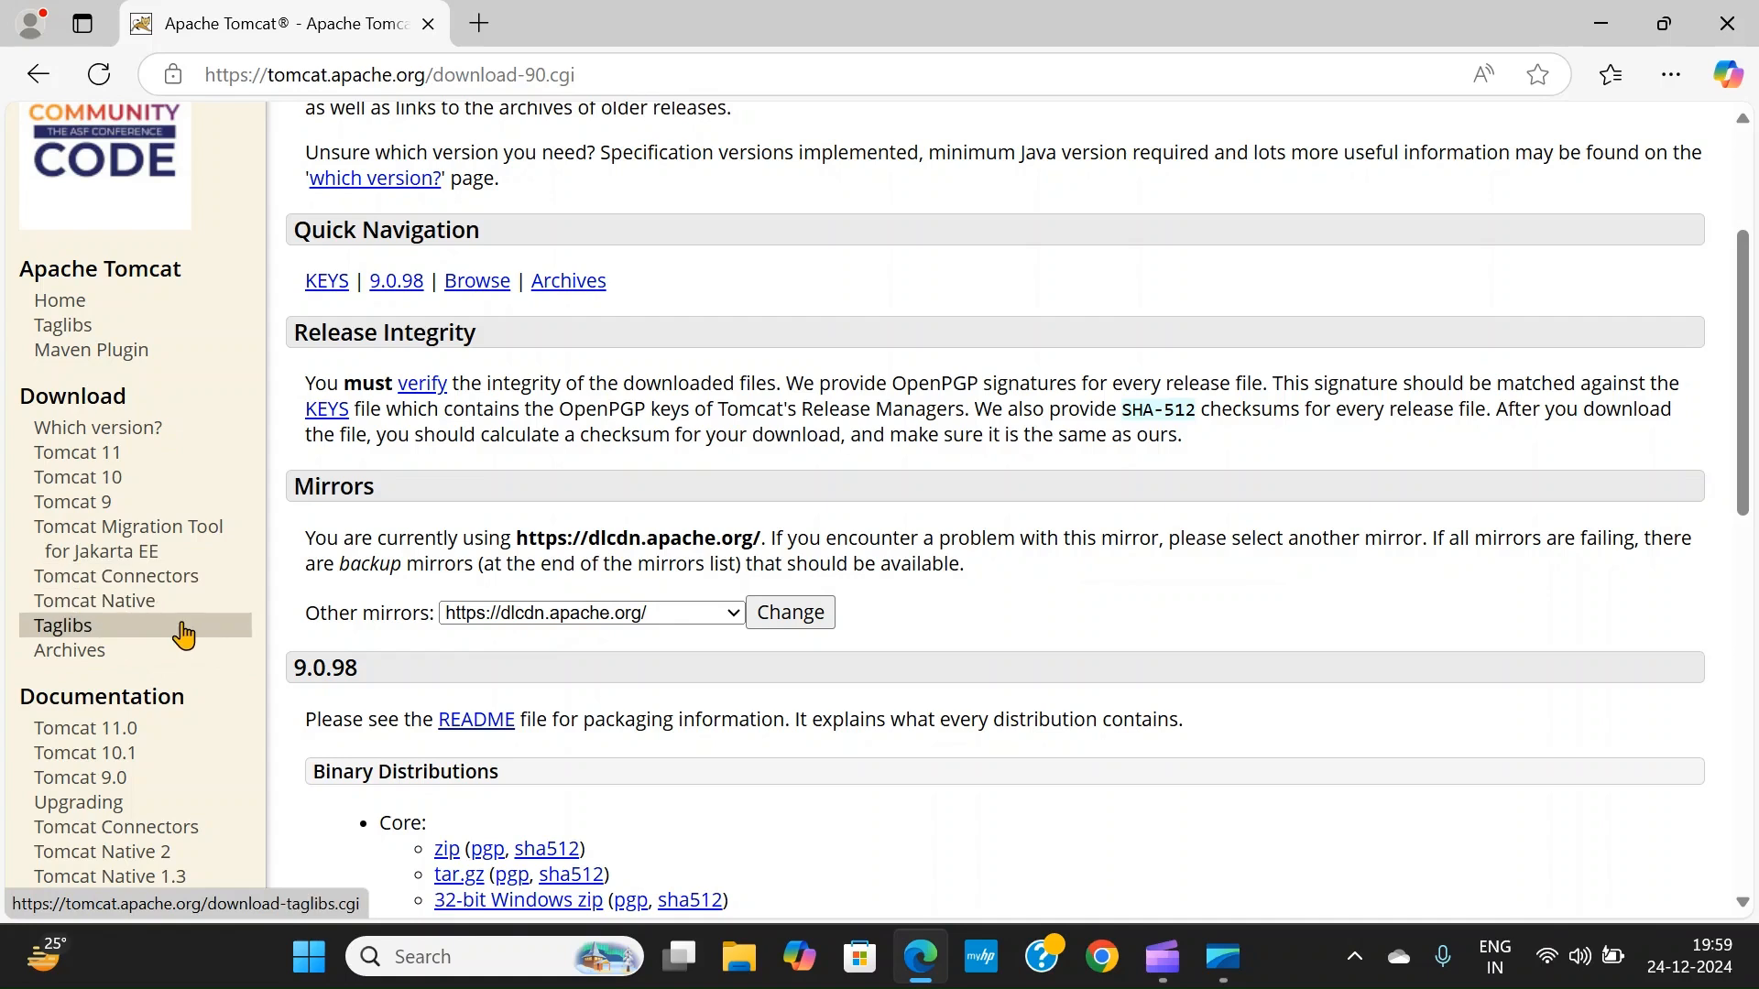
pyautogui.click(135, 502)
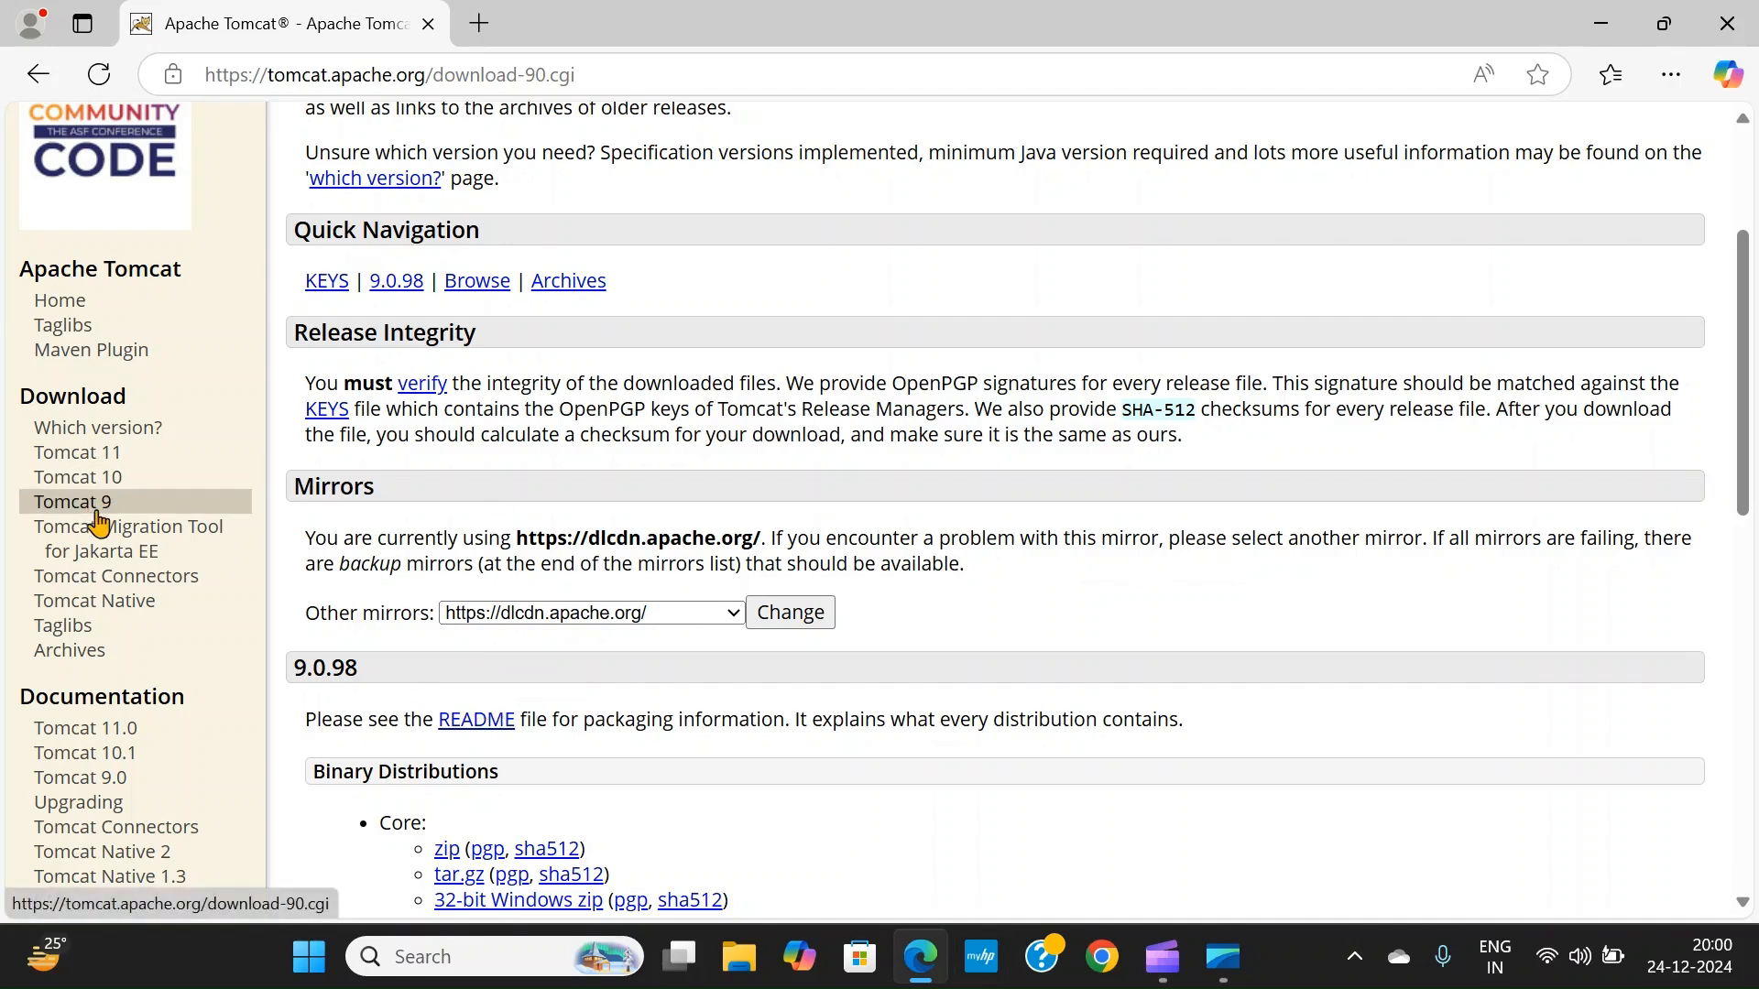
pyautogui.scroll(-3, 479, 761)
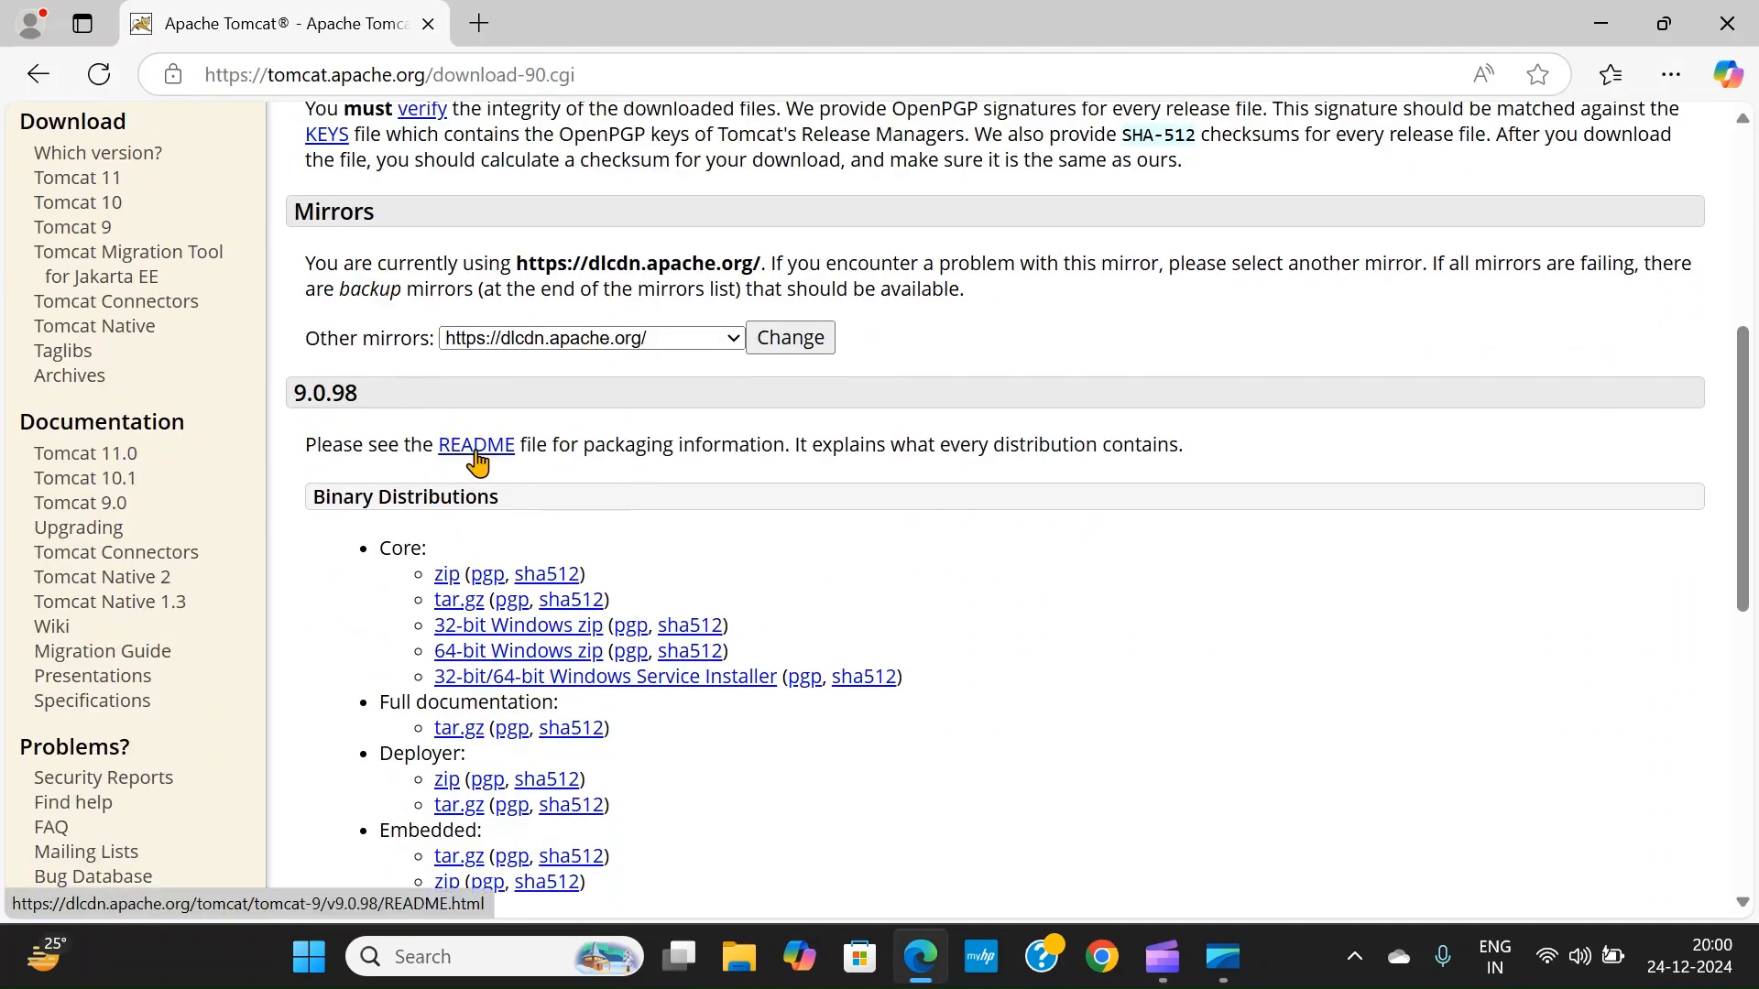
pyautogui.scroll(-1, 682, 420)
pyautogui.scroll(3, 247, 495)
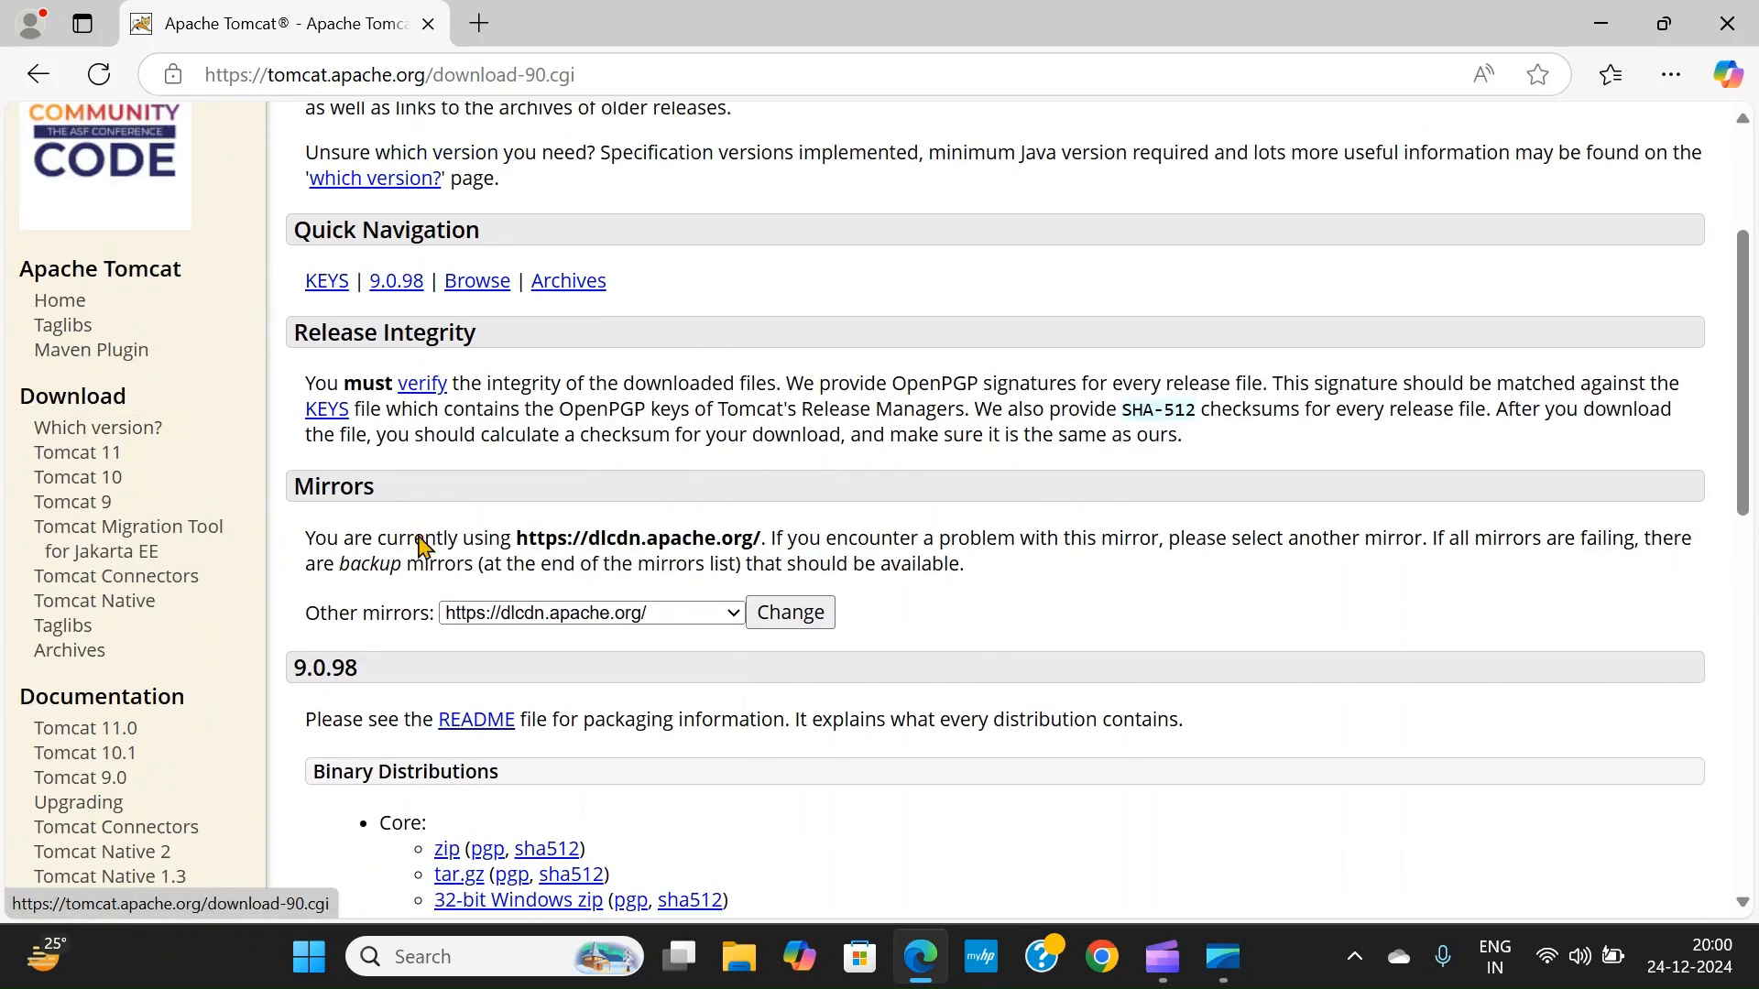
pyautogui.scroll(-3, 430, 600)
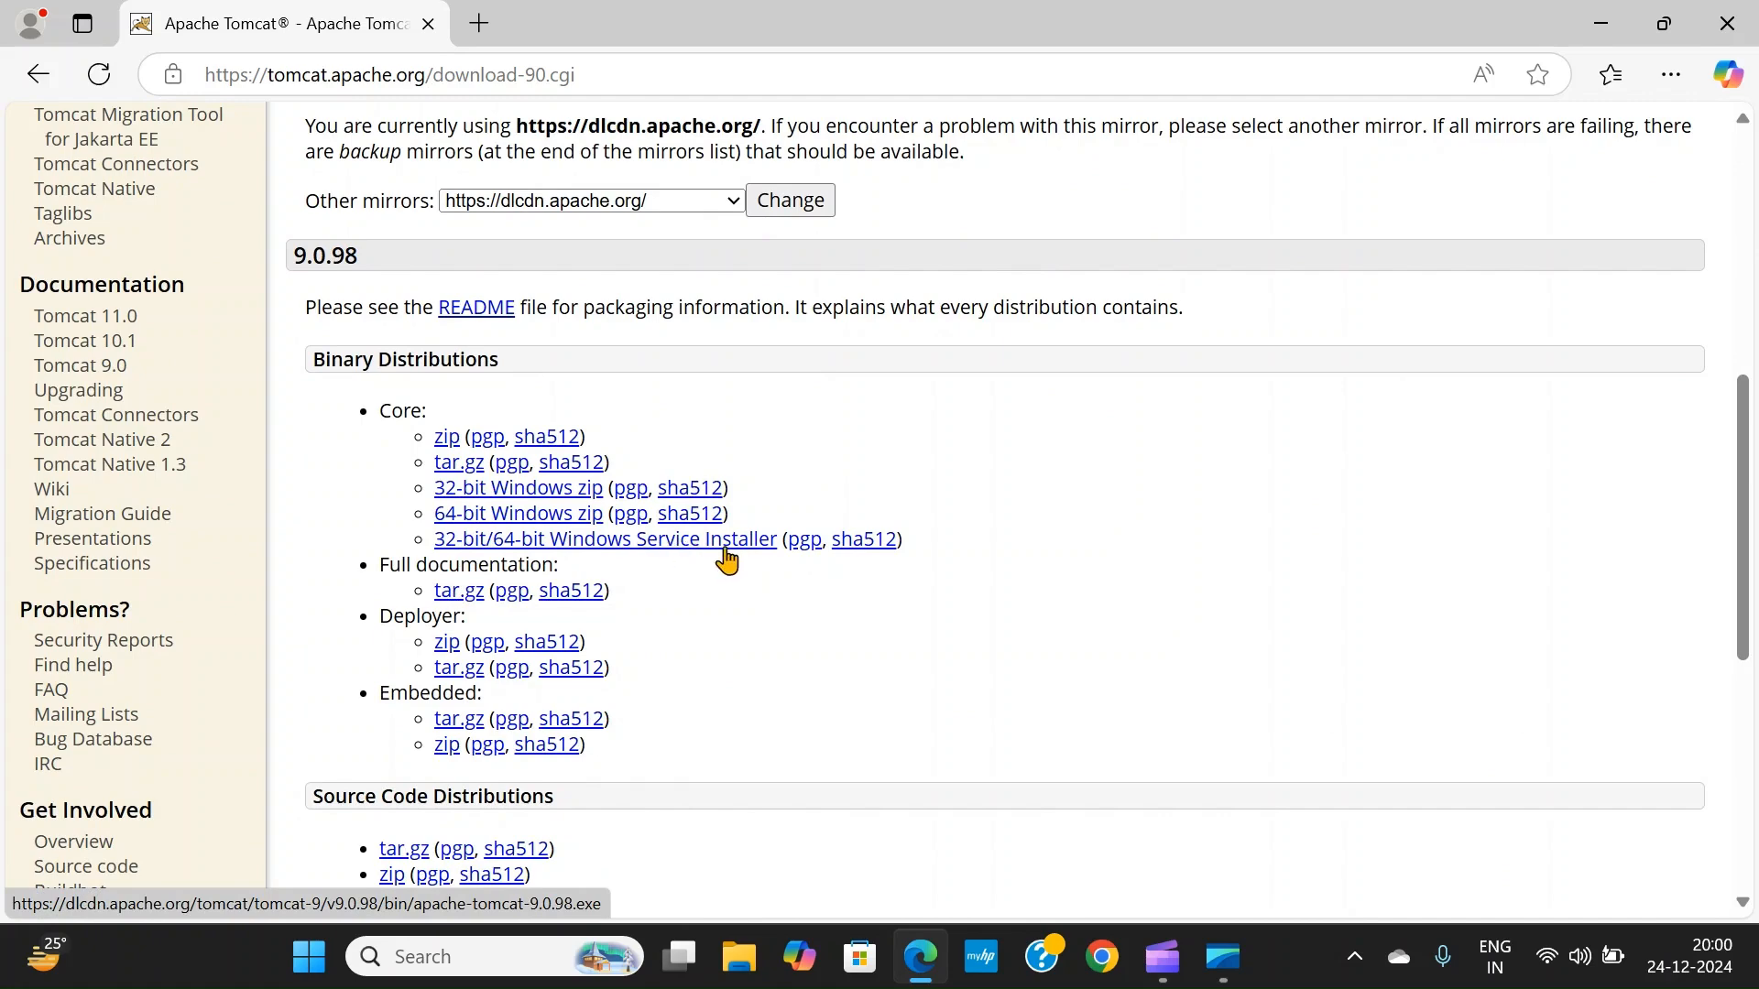
pyautogui.click(689, 548)
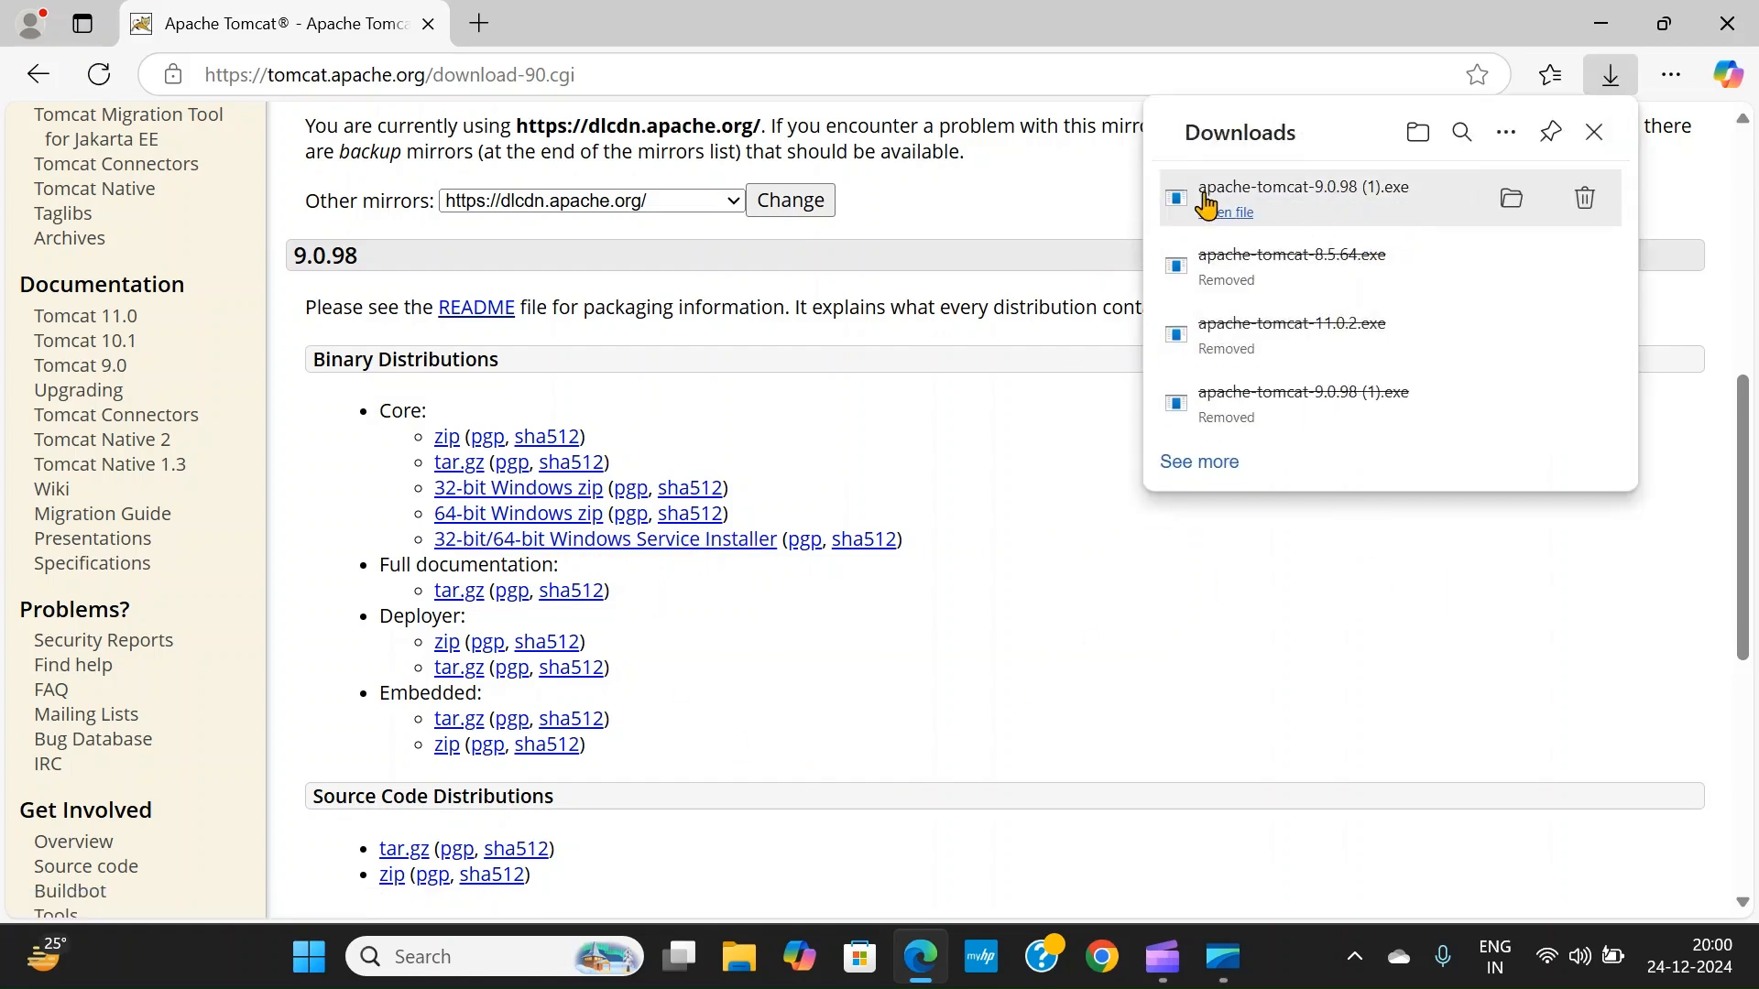
# Launch the downloaded Tomcat 9.0.98 installer, accept its licence and continue with the Normal install components.
pyautogui.click(1267, 199)
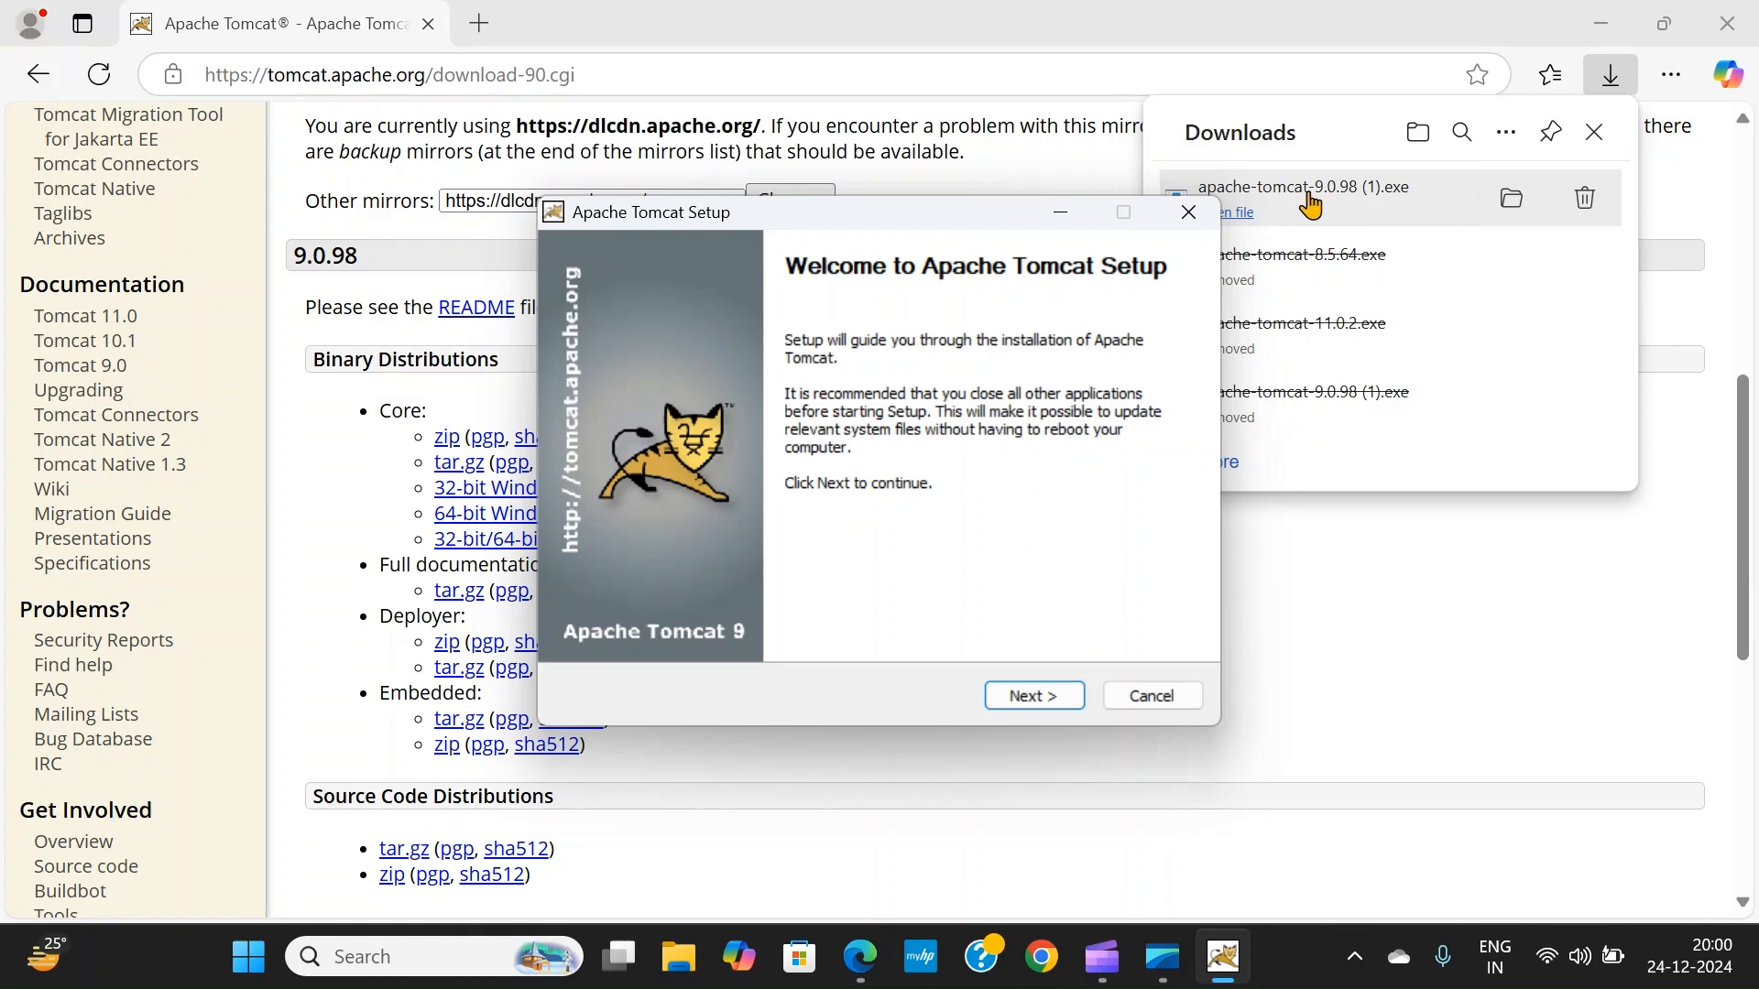
pyautogui.moveTo(902, 227); pyautogui.dragTo(1083, 198)
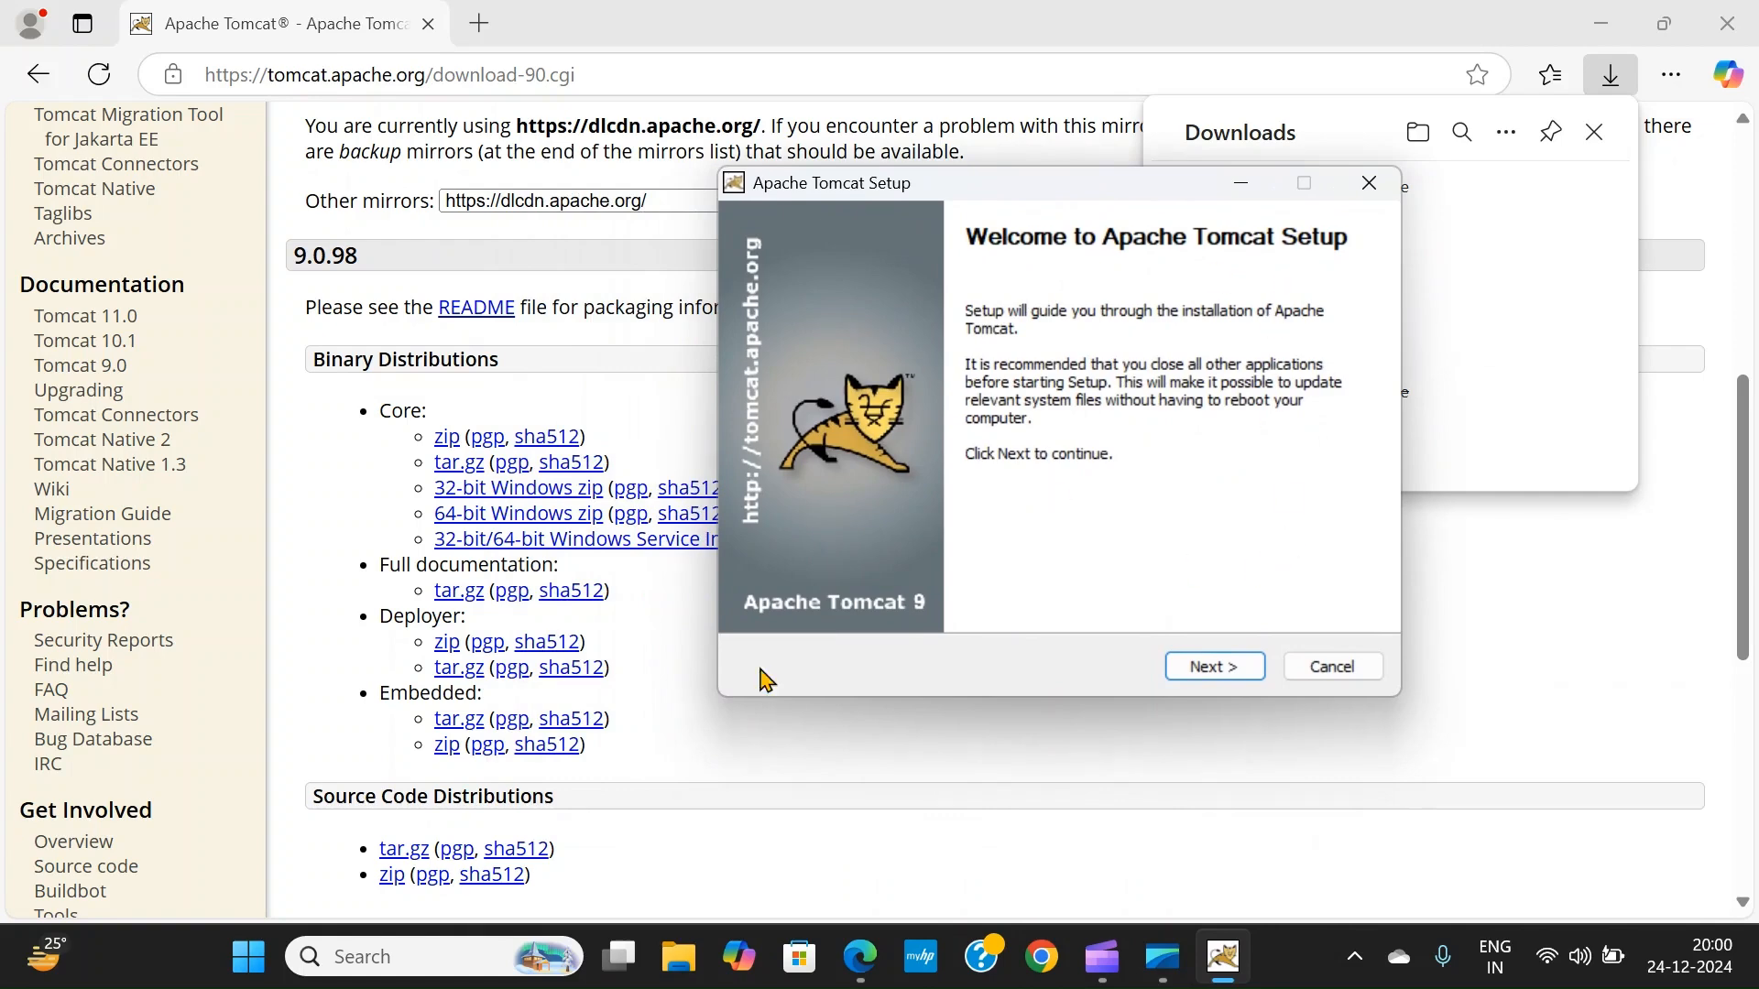
pyautogui.click(1235, 673)
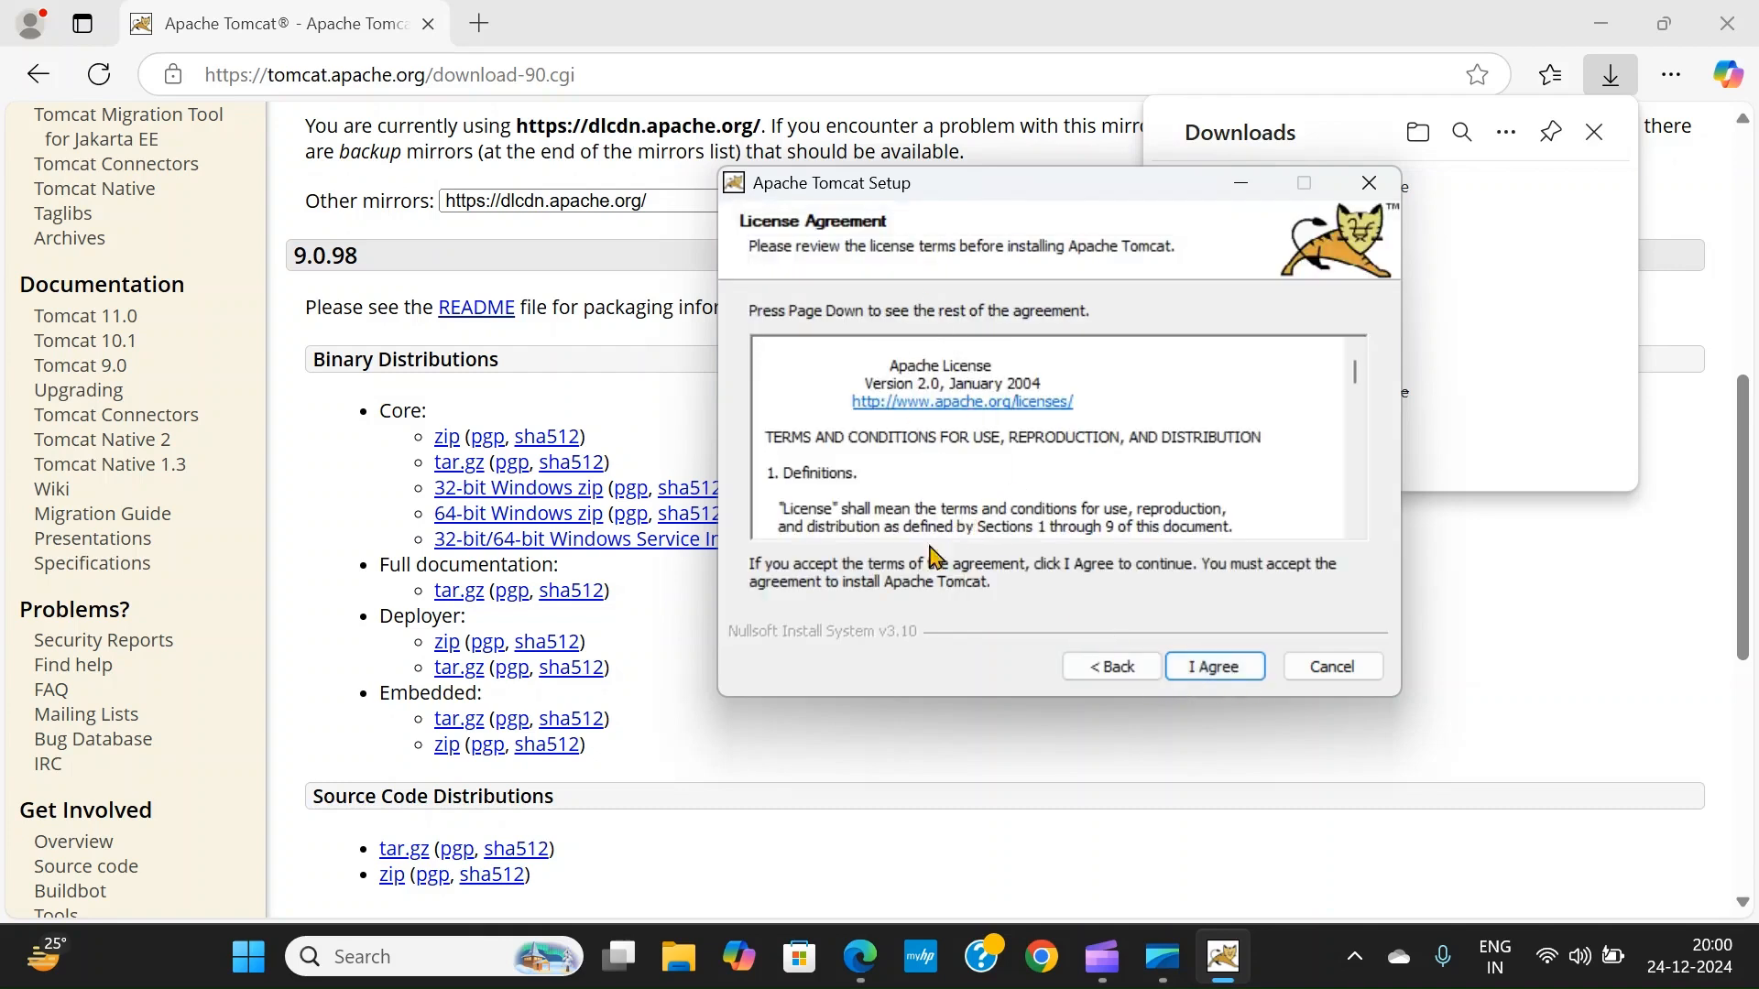
pyautogui.click(1238, 681)
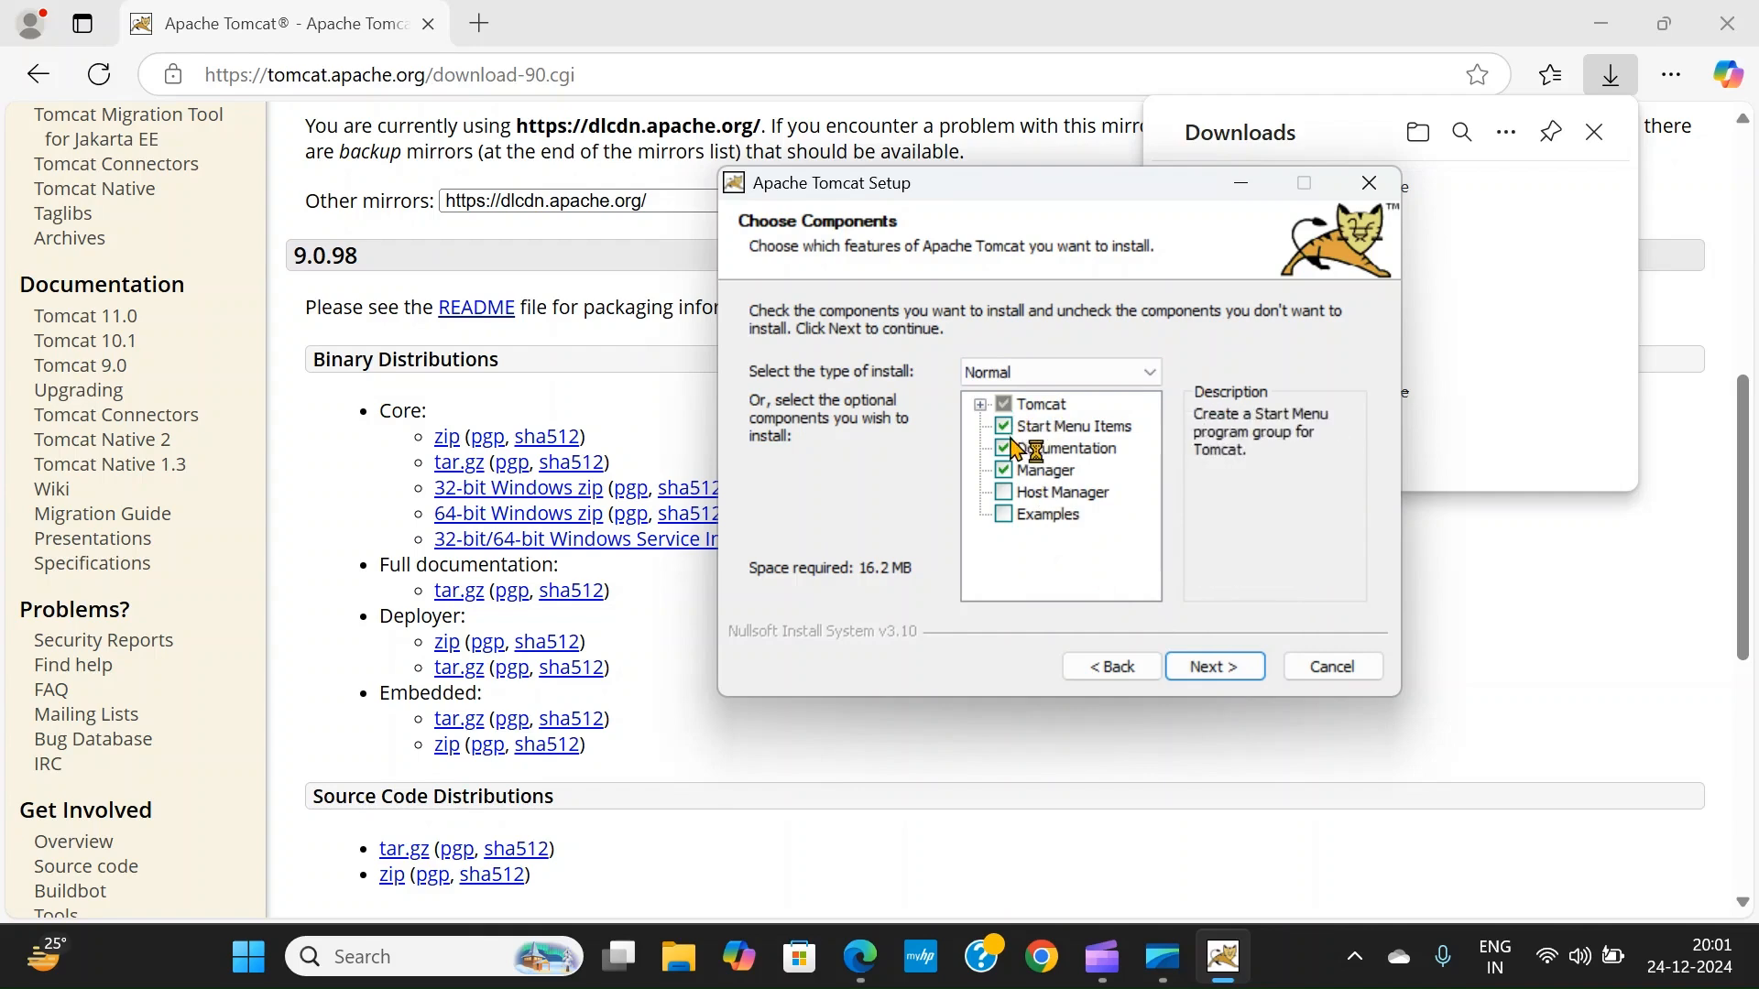
pyautogui.click(1216, 666)
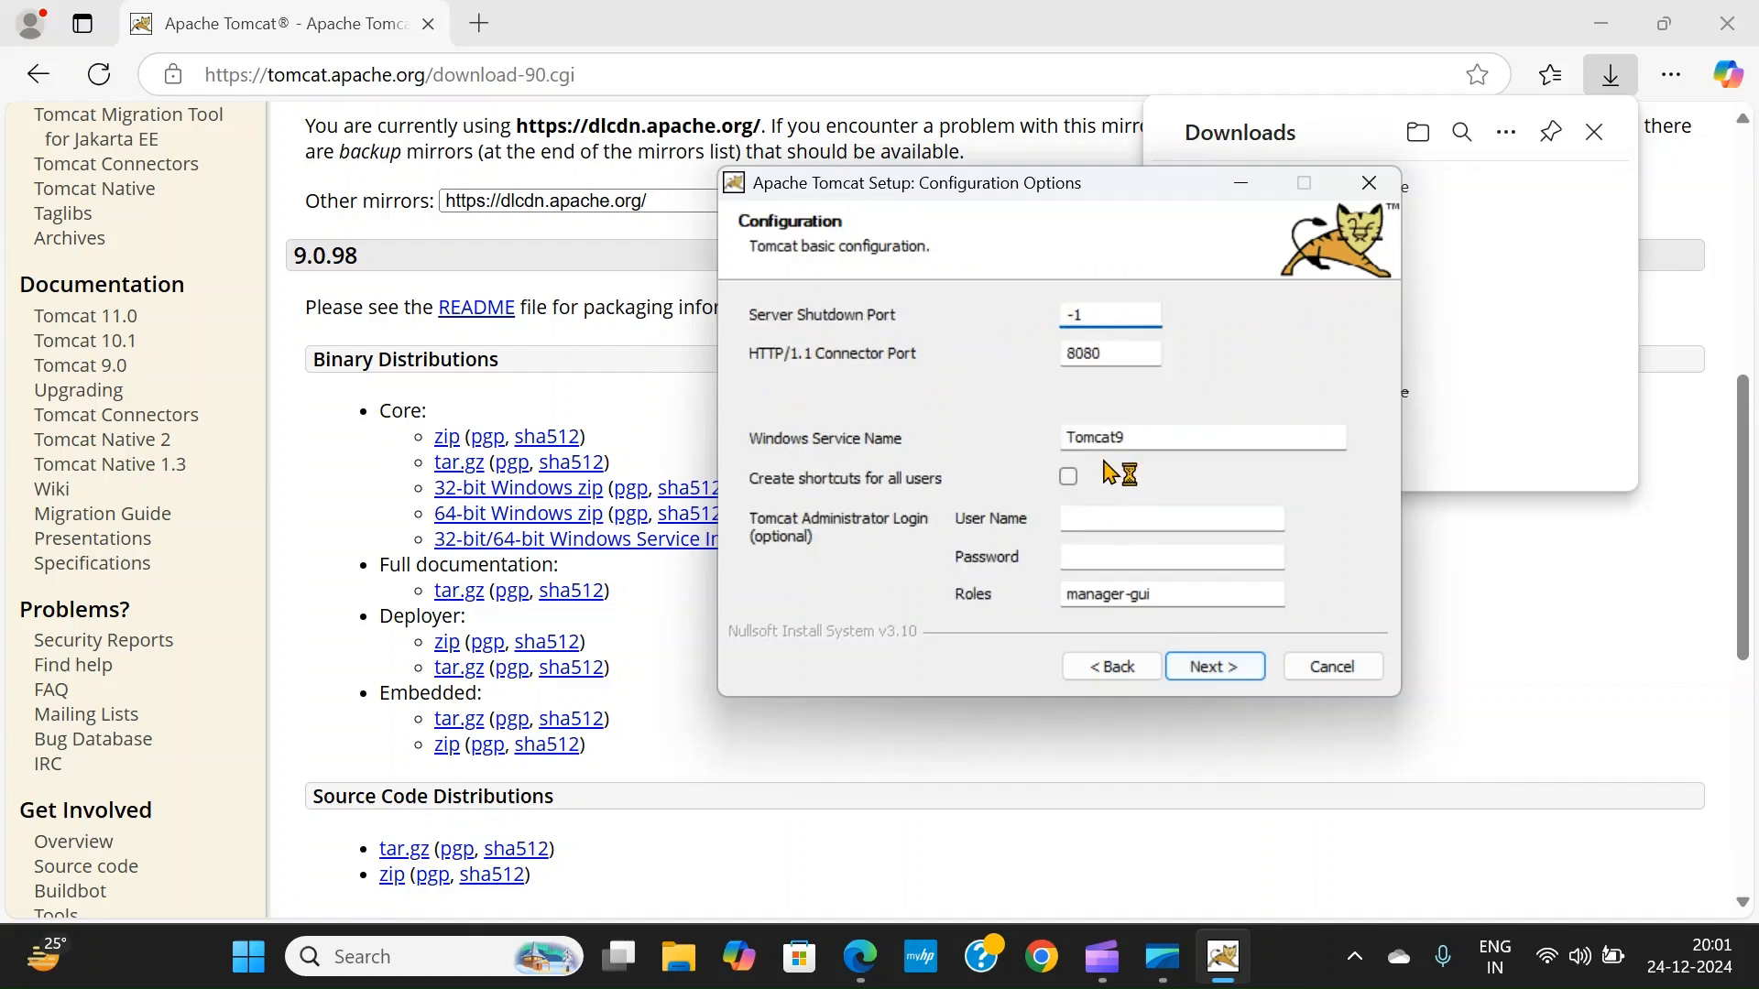
# Set the HTTP/1.1 connector port to 9090, enter admin as the administrator user name with its password, and continue.
pyautogui.moveTo(1116, 354); pyautogui.dragTo(1063, 350)
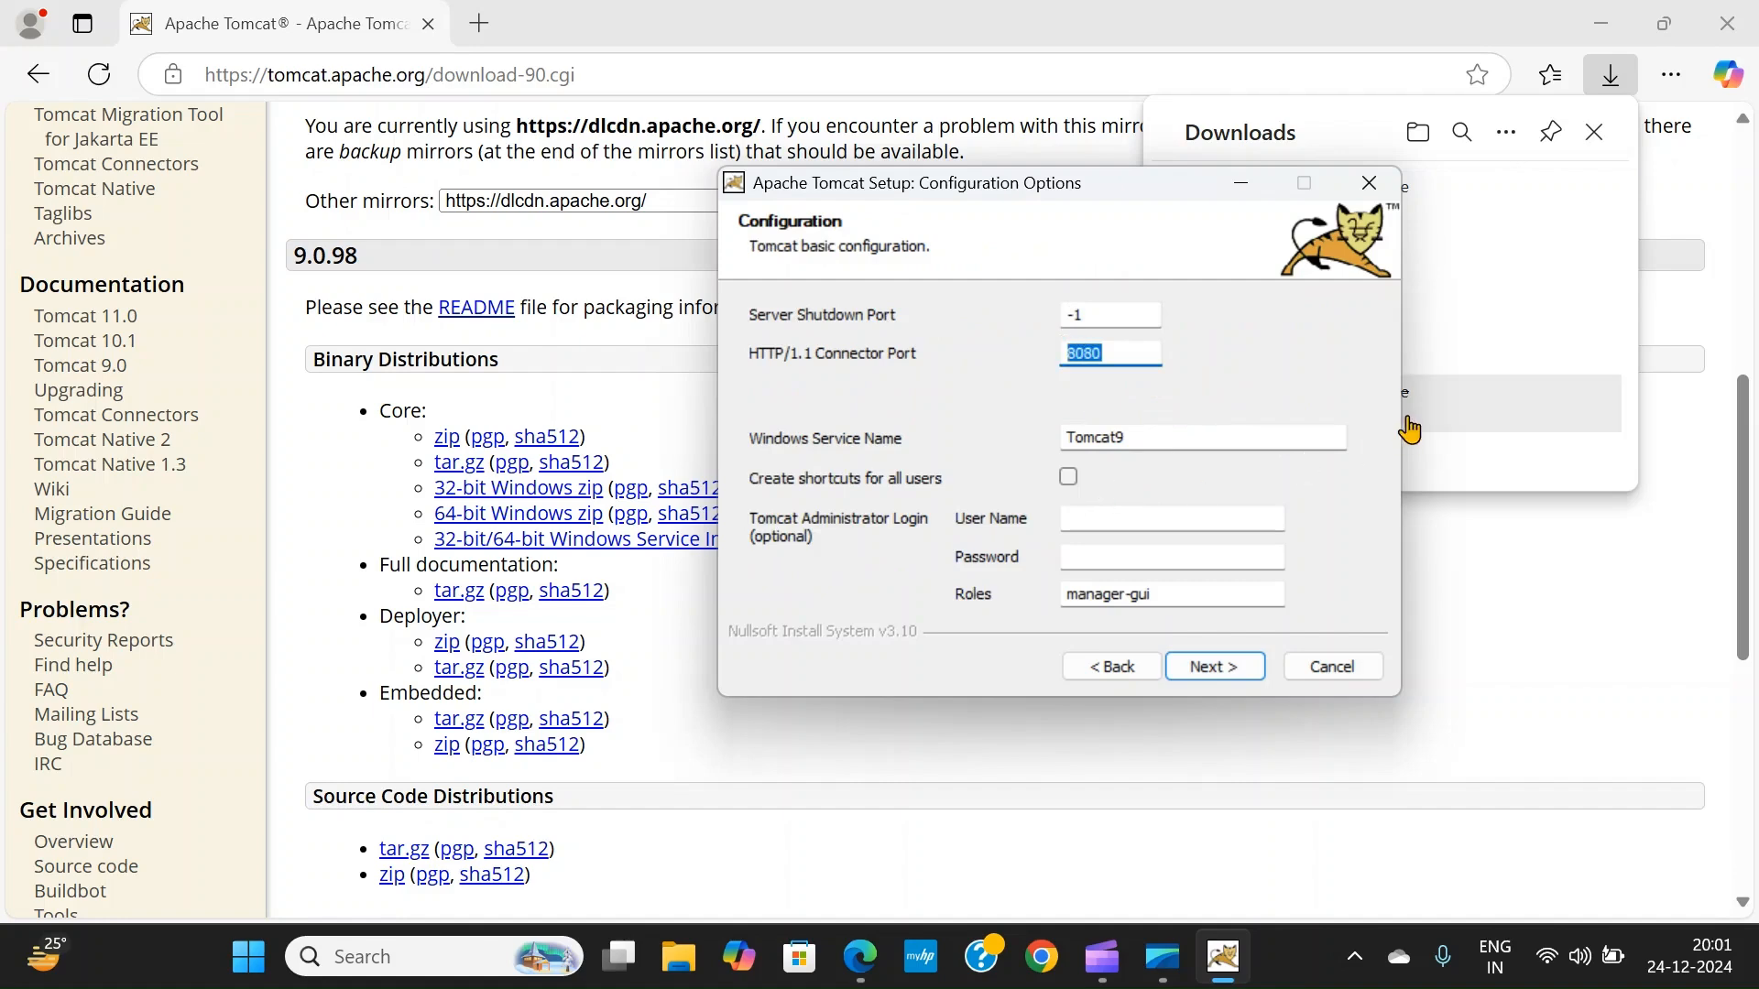
pyautogui.click(1131, 357)
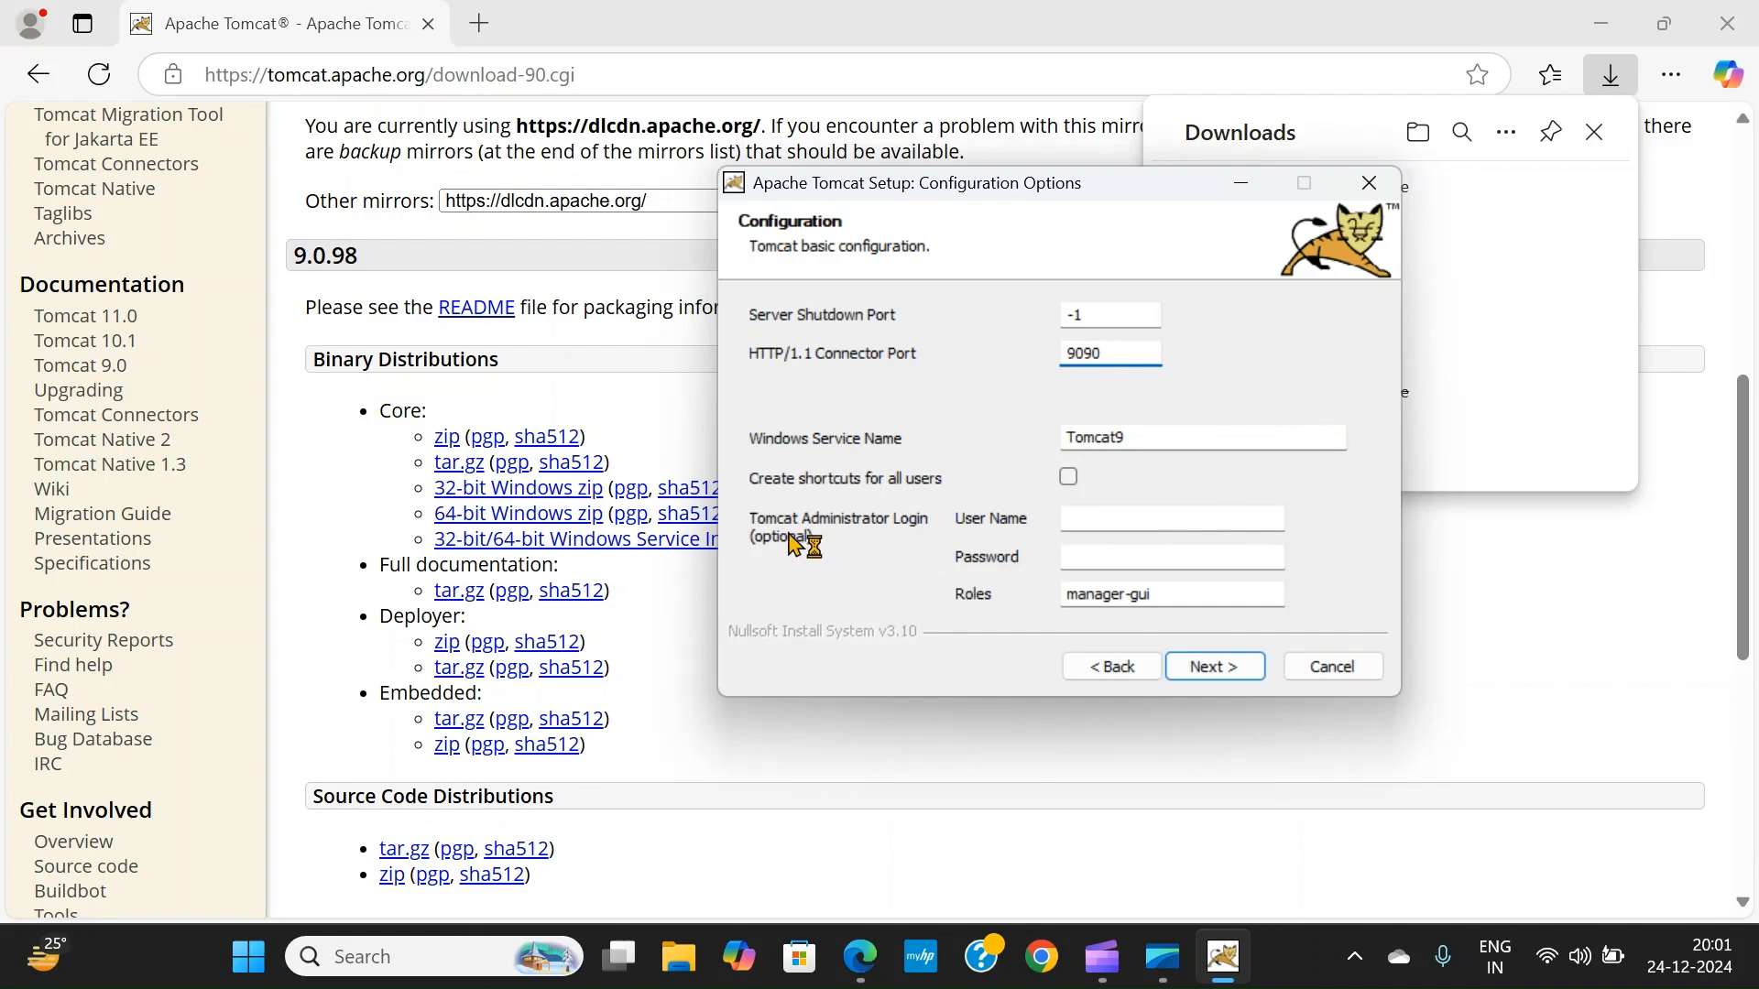
pyautogui.click(1102, 518)
pyautogui.write('admin')
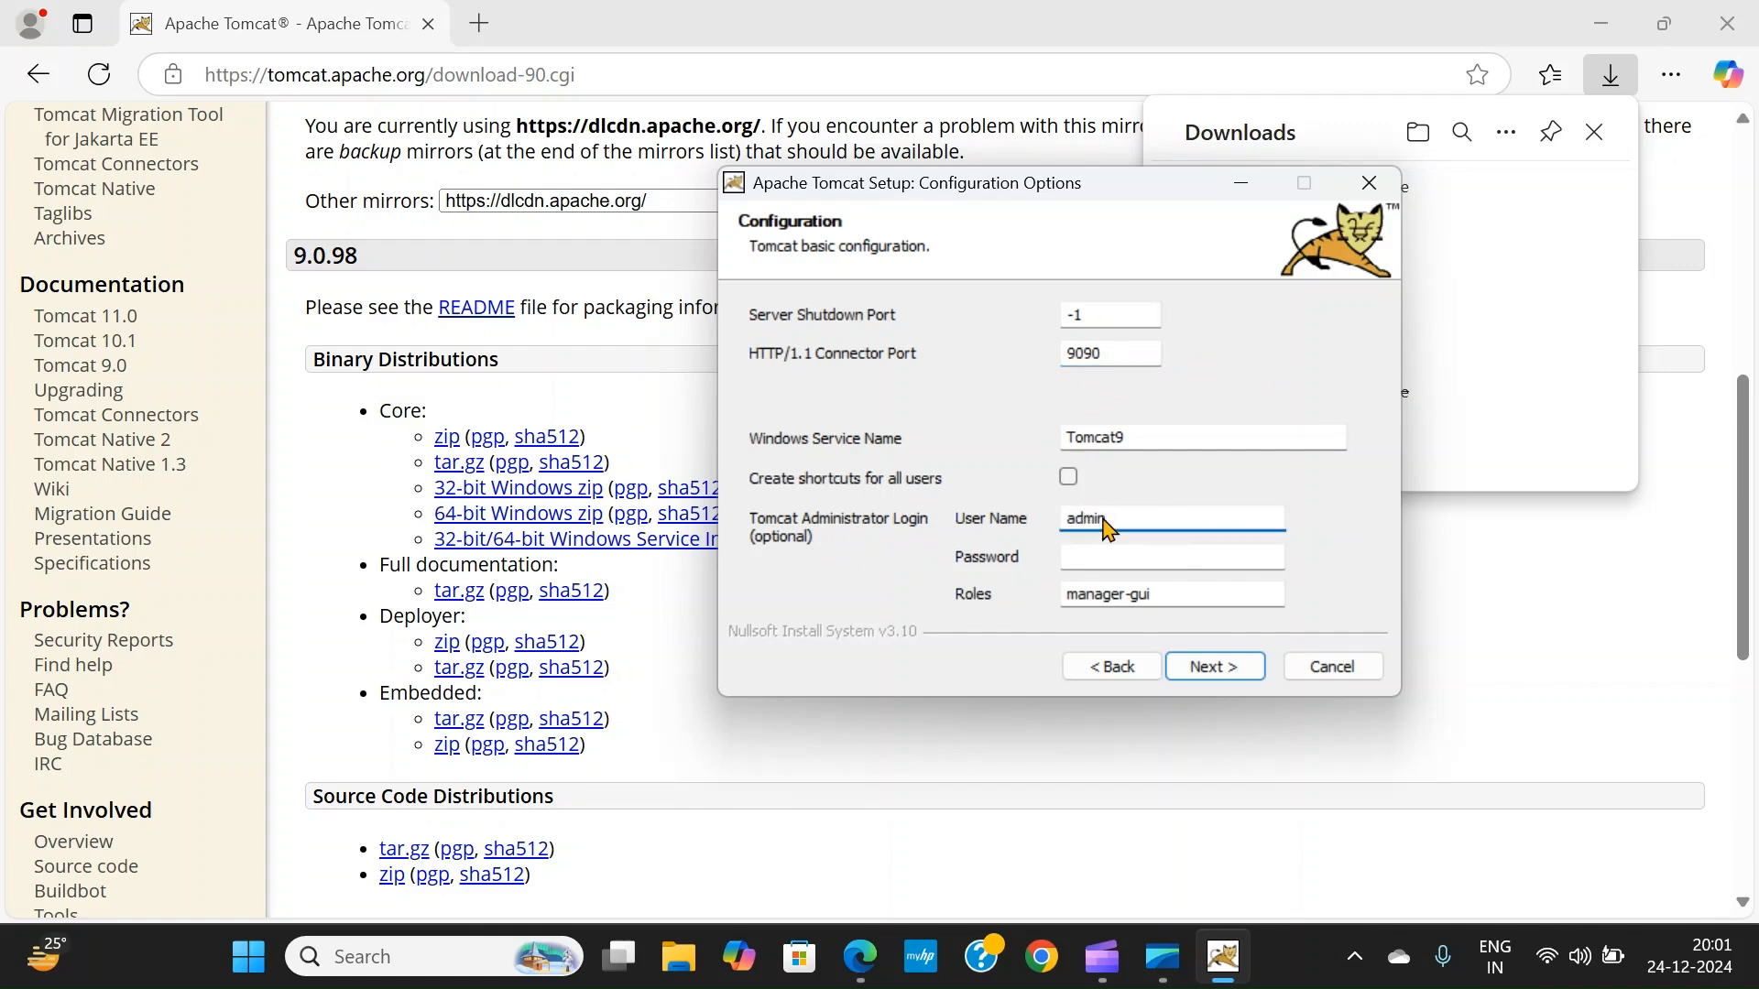
pyautogui.press('Tab')
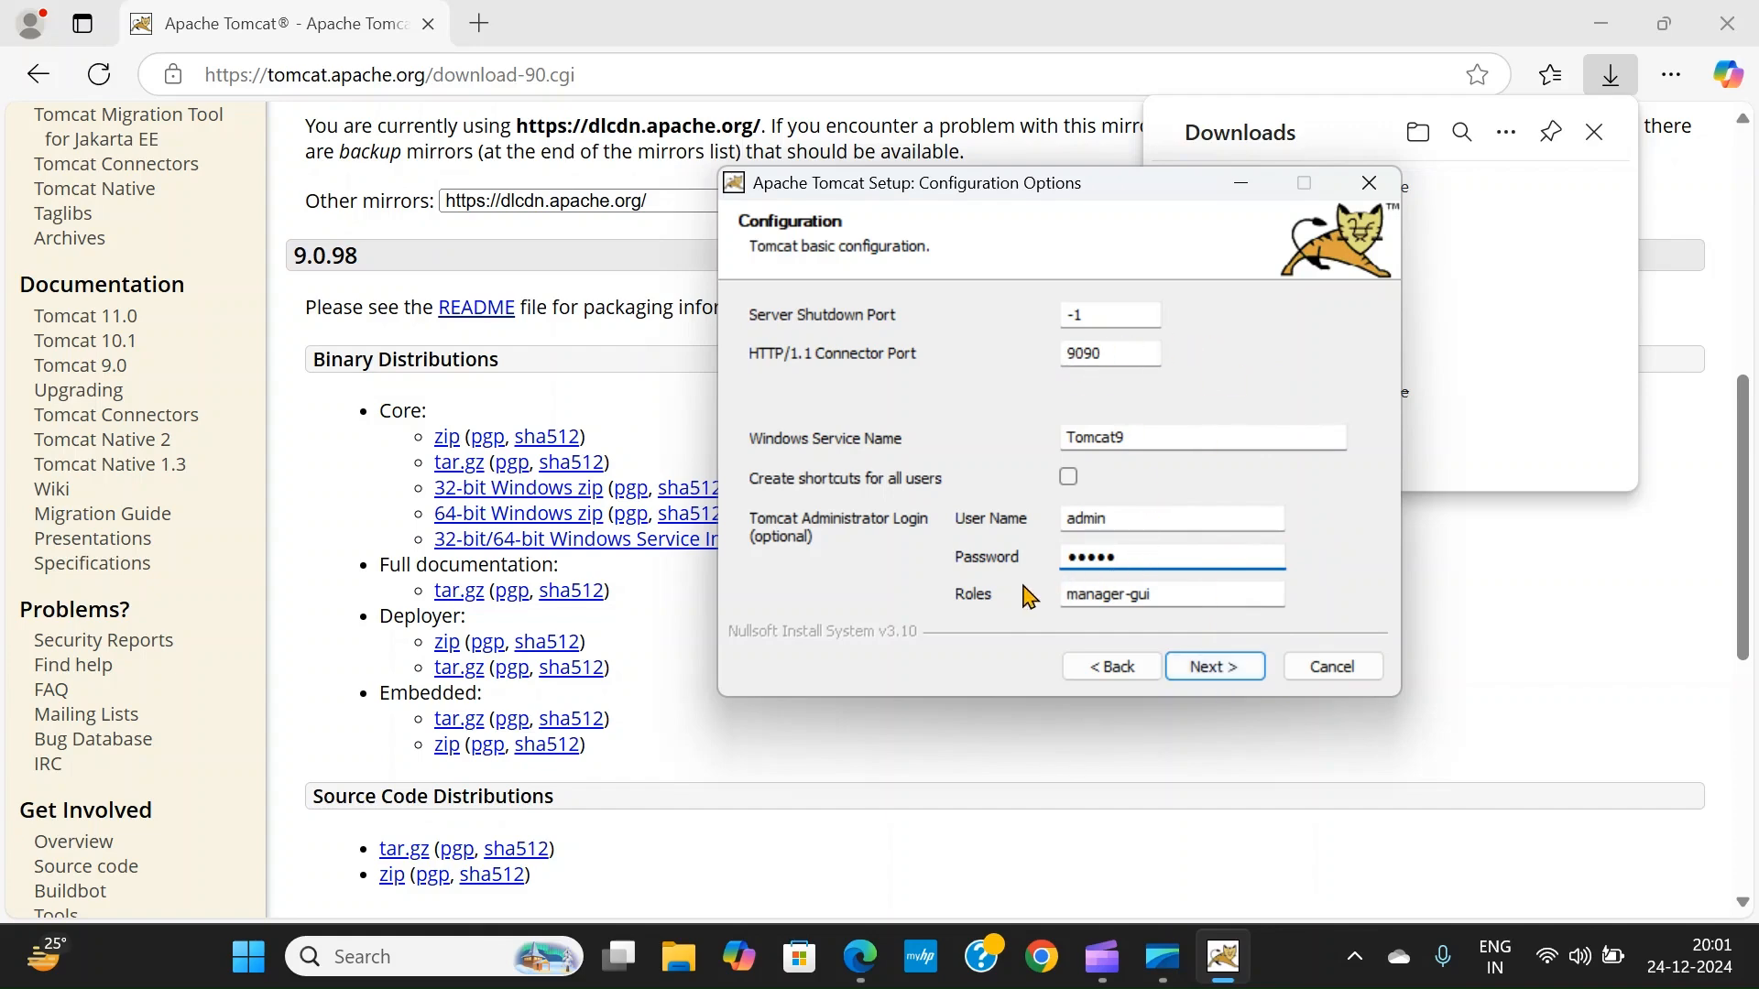
pyautogui.click(1215, 667)
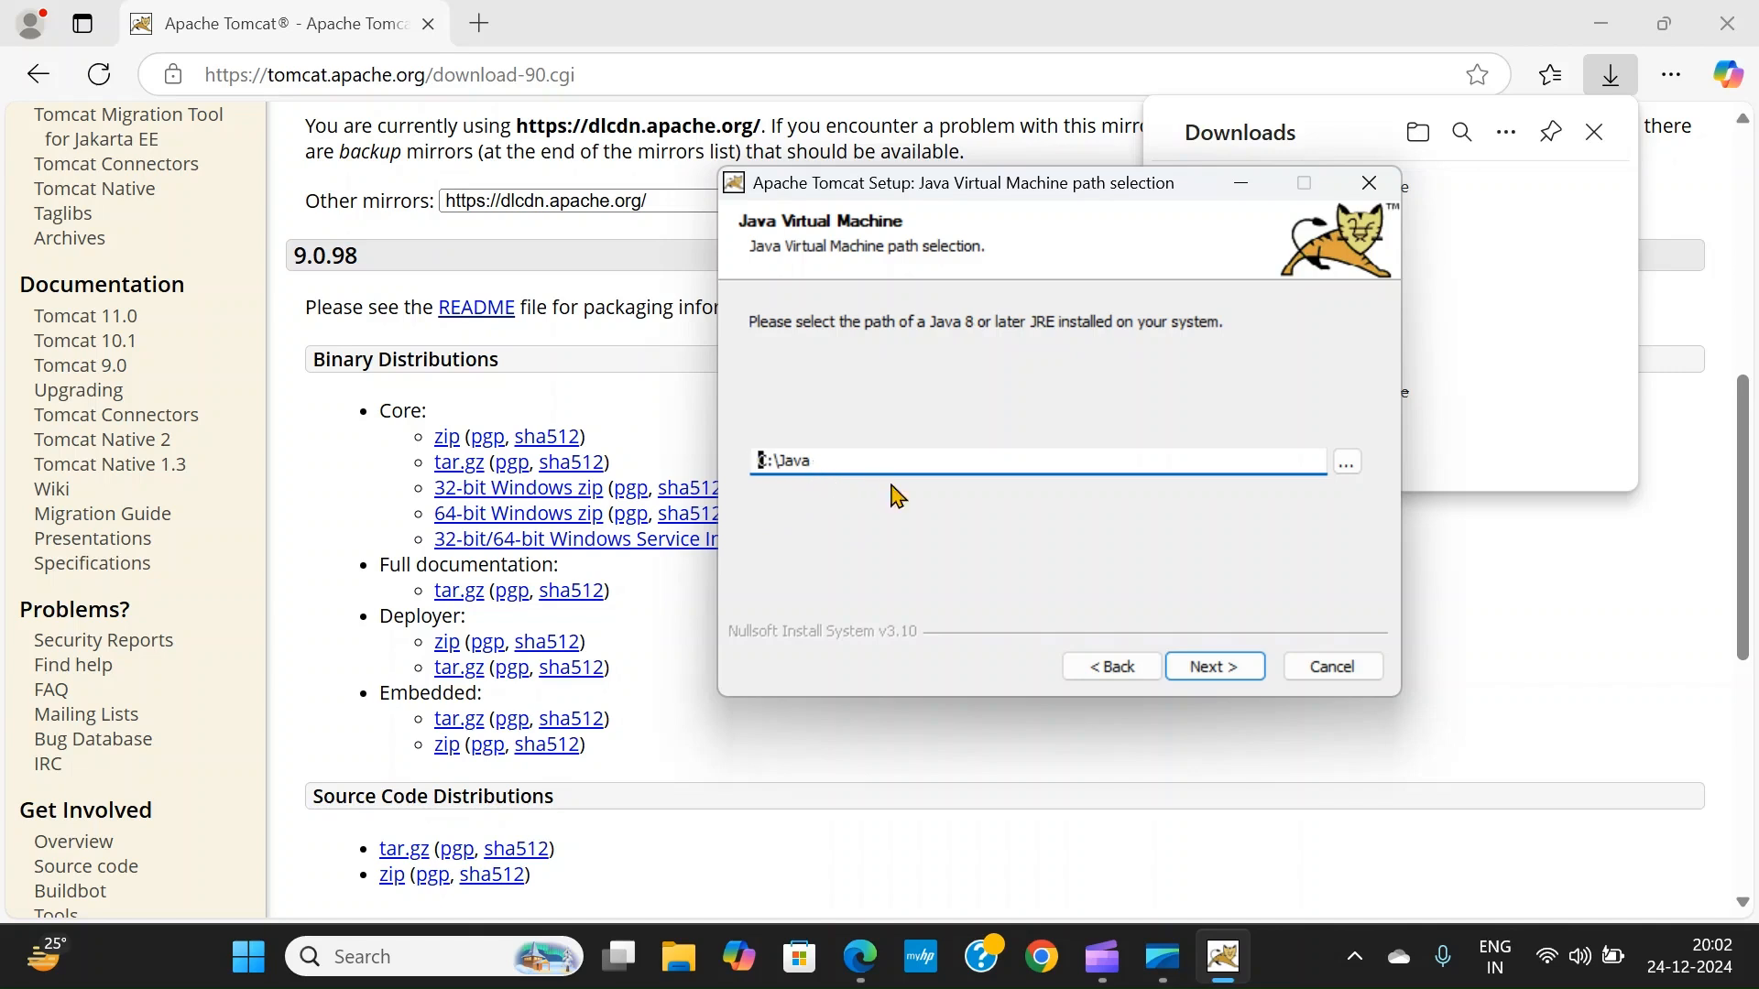
# Install Tomcat with the C:\Java runtime in the default Tomcat 9.0 folder, finishing with Run Apache Tomcat enabled and Show Readme disabled.
pyautogui.click(1236, 678)
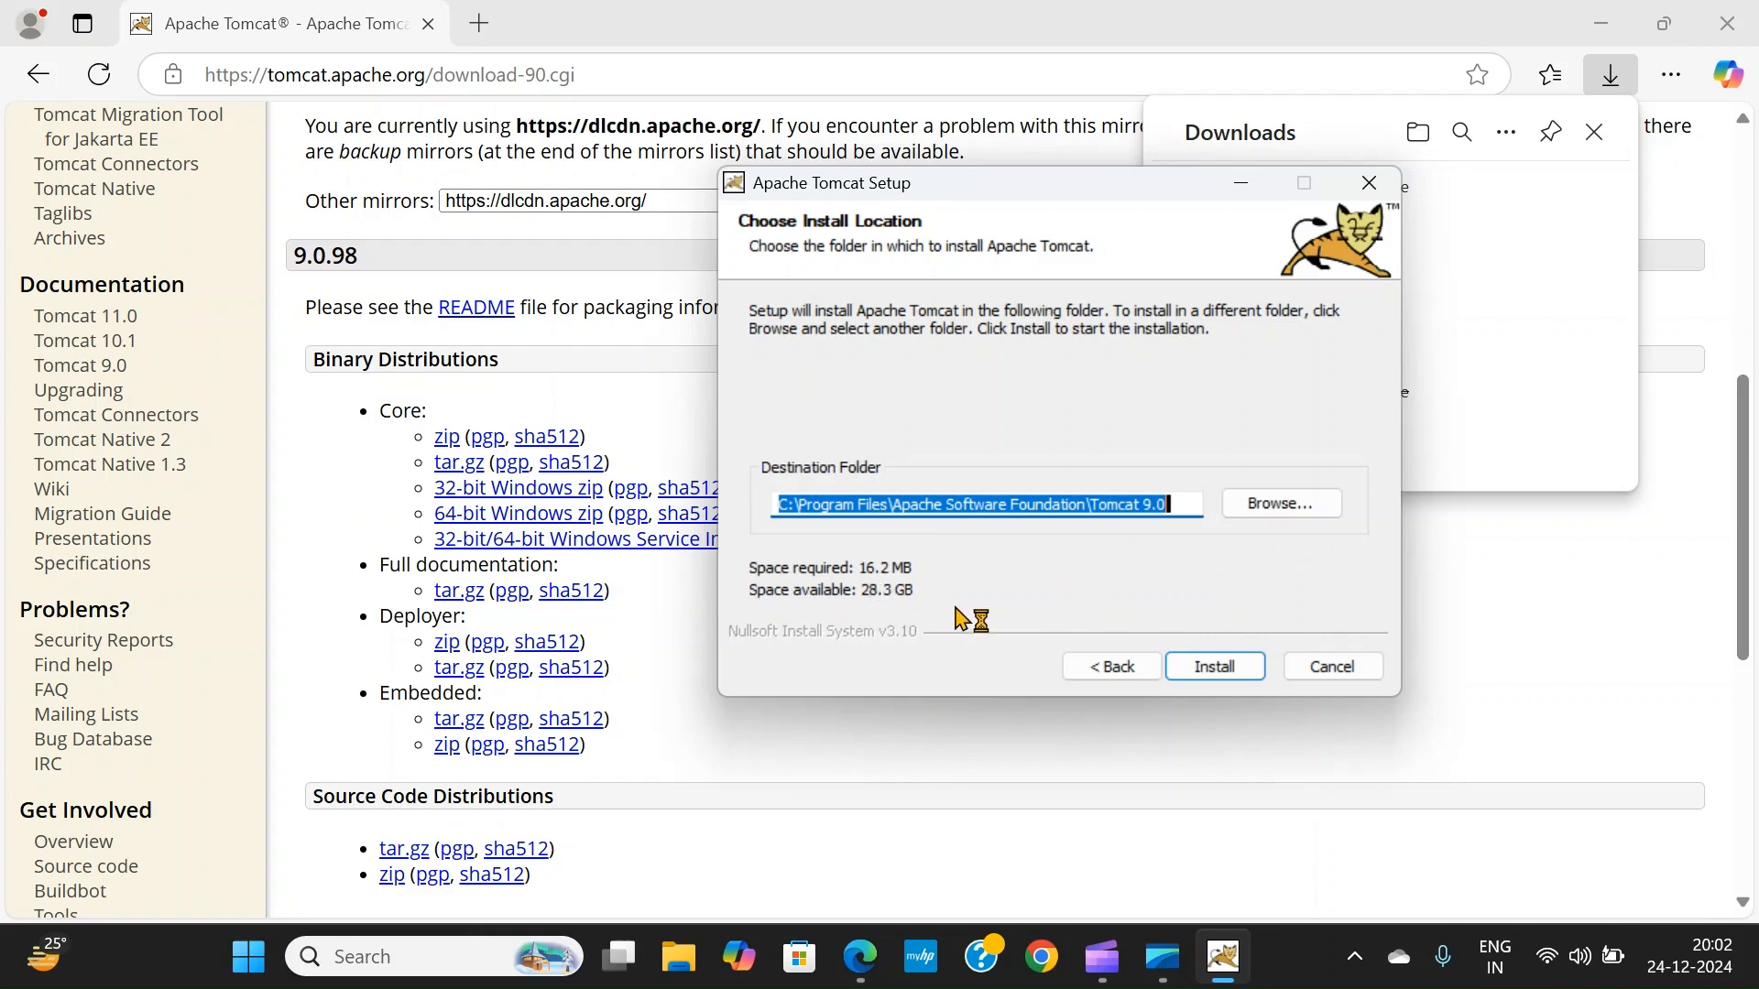
pyautogui.click(1227, 675)
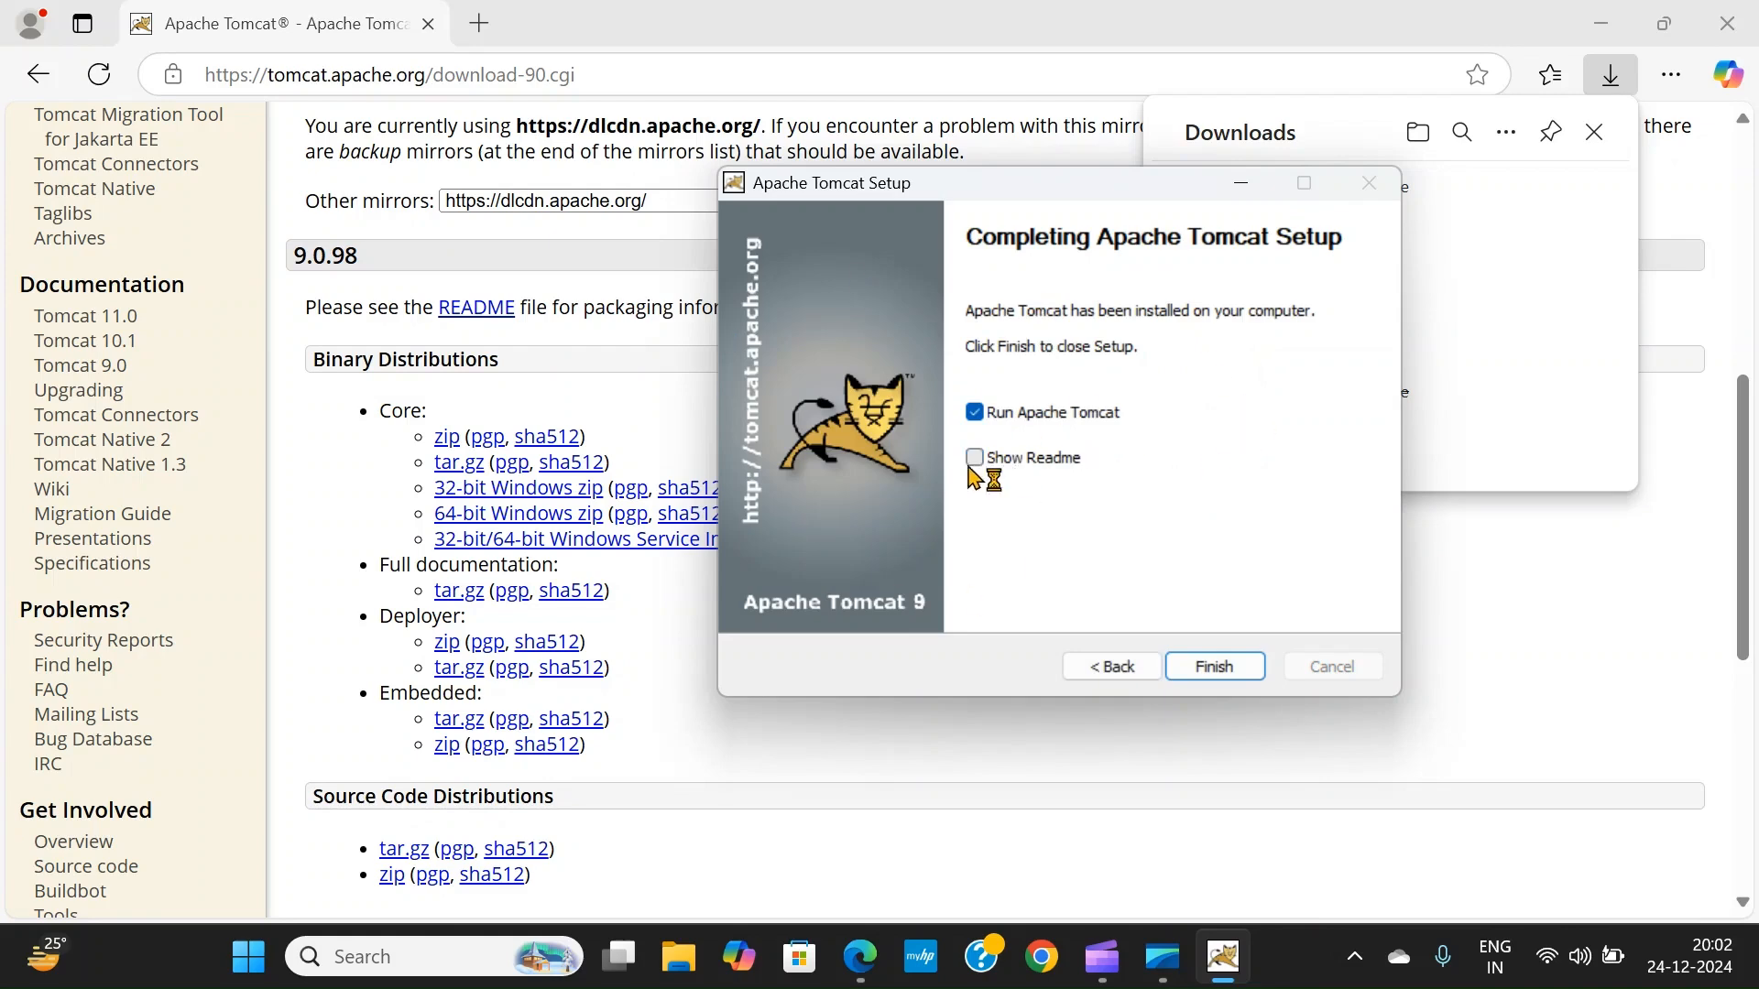
pyautogui.click(973, 458)
pyautogui.click(1228, 666)
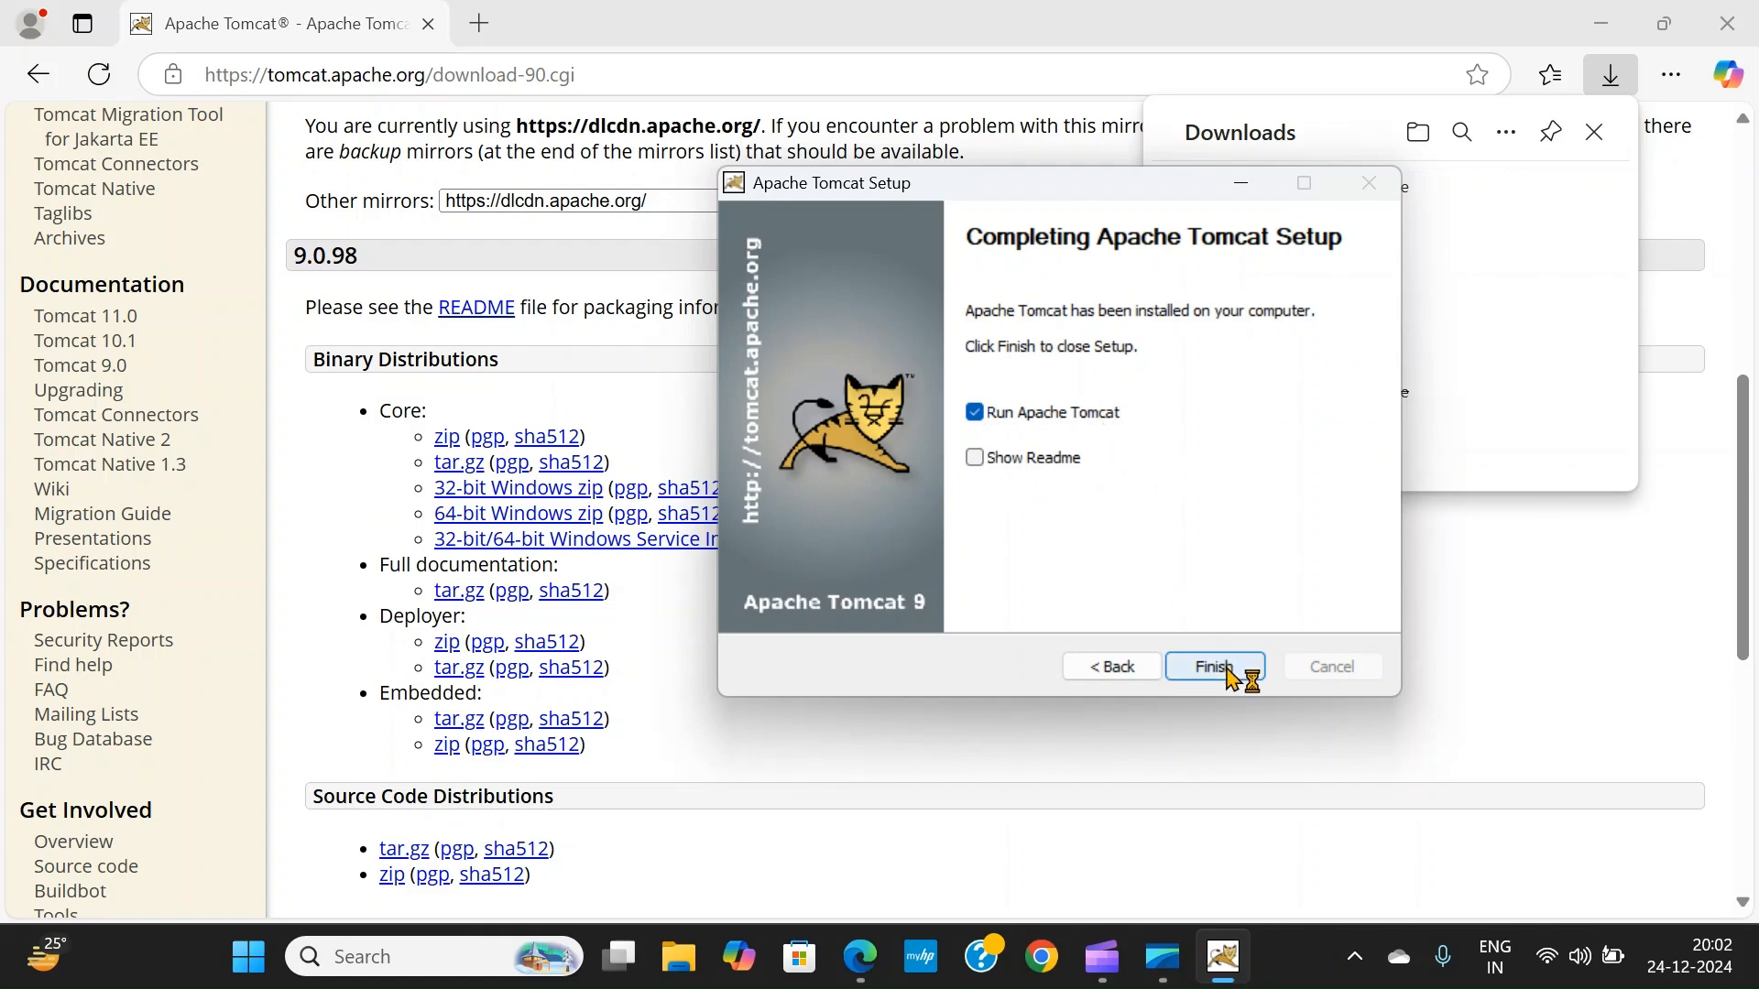
pyautogui.click(1228, 669)
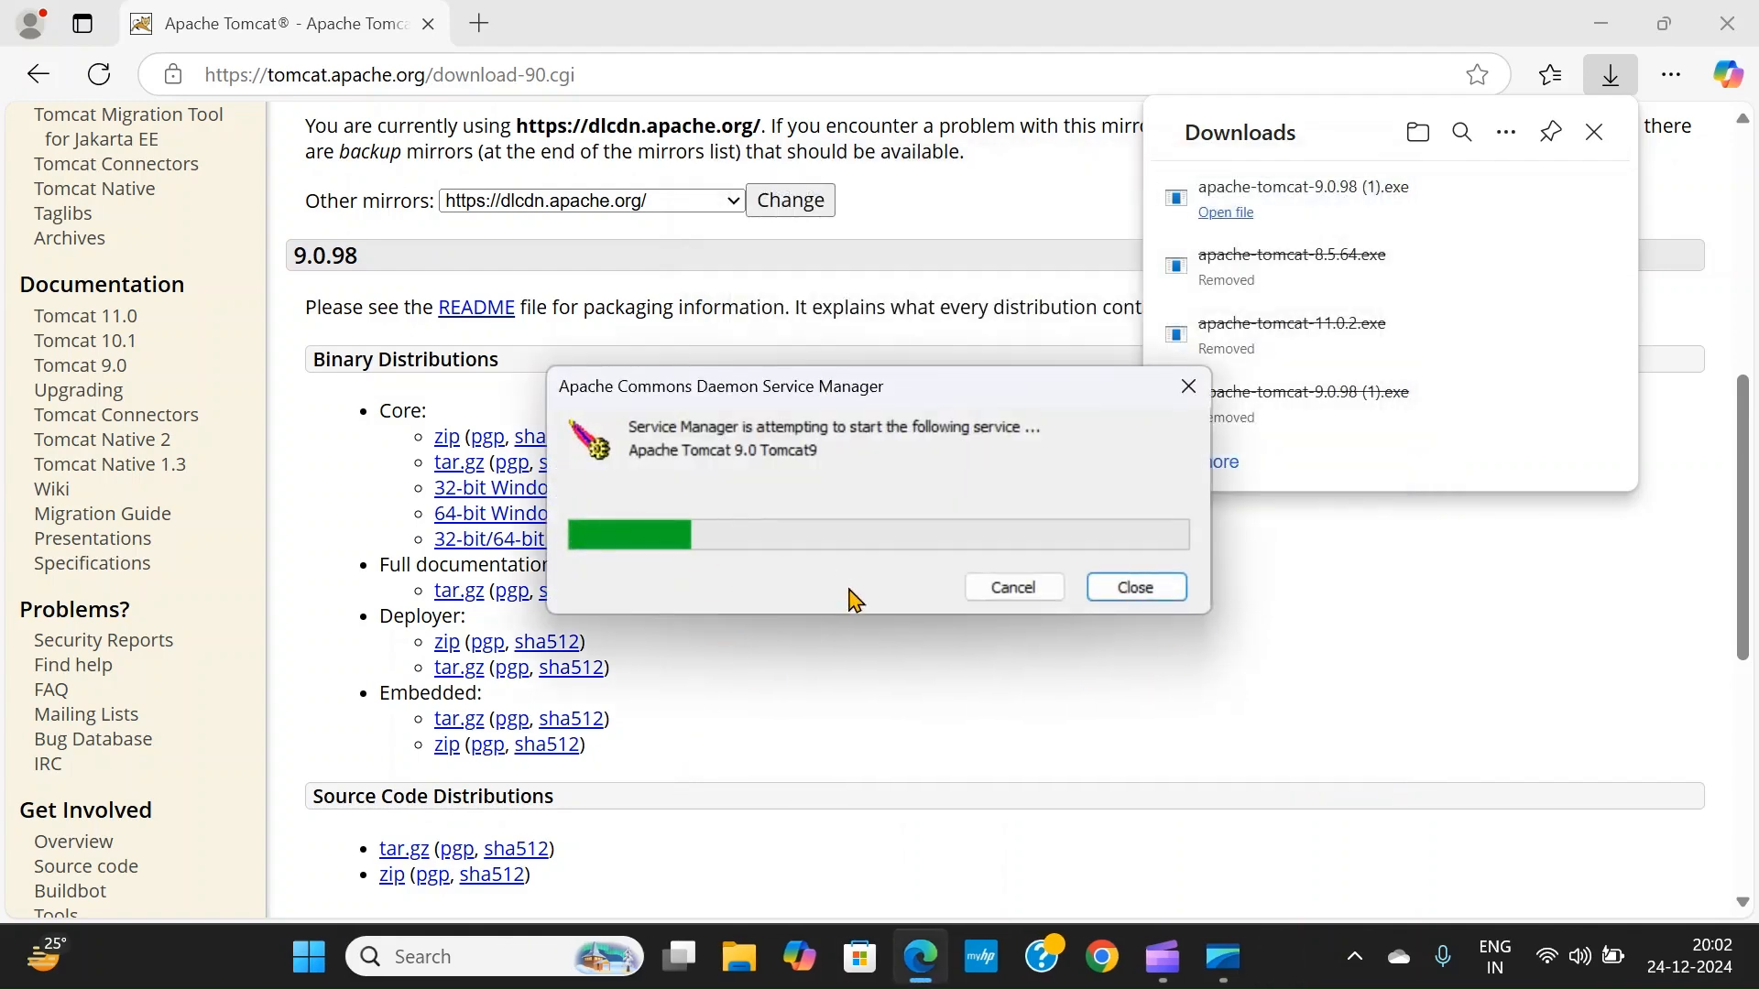
pyautogui.click(1594, 133)
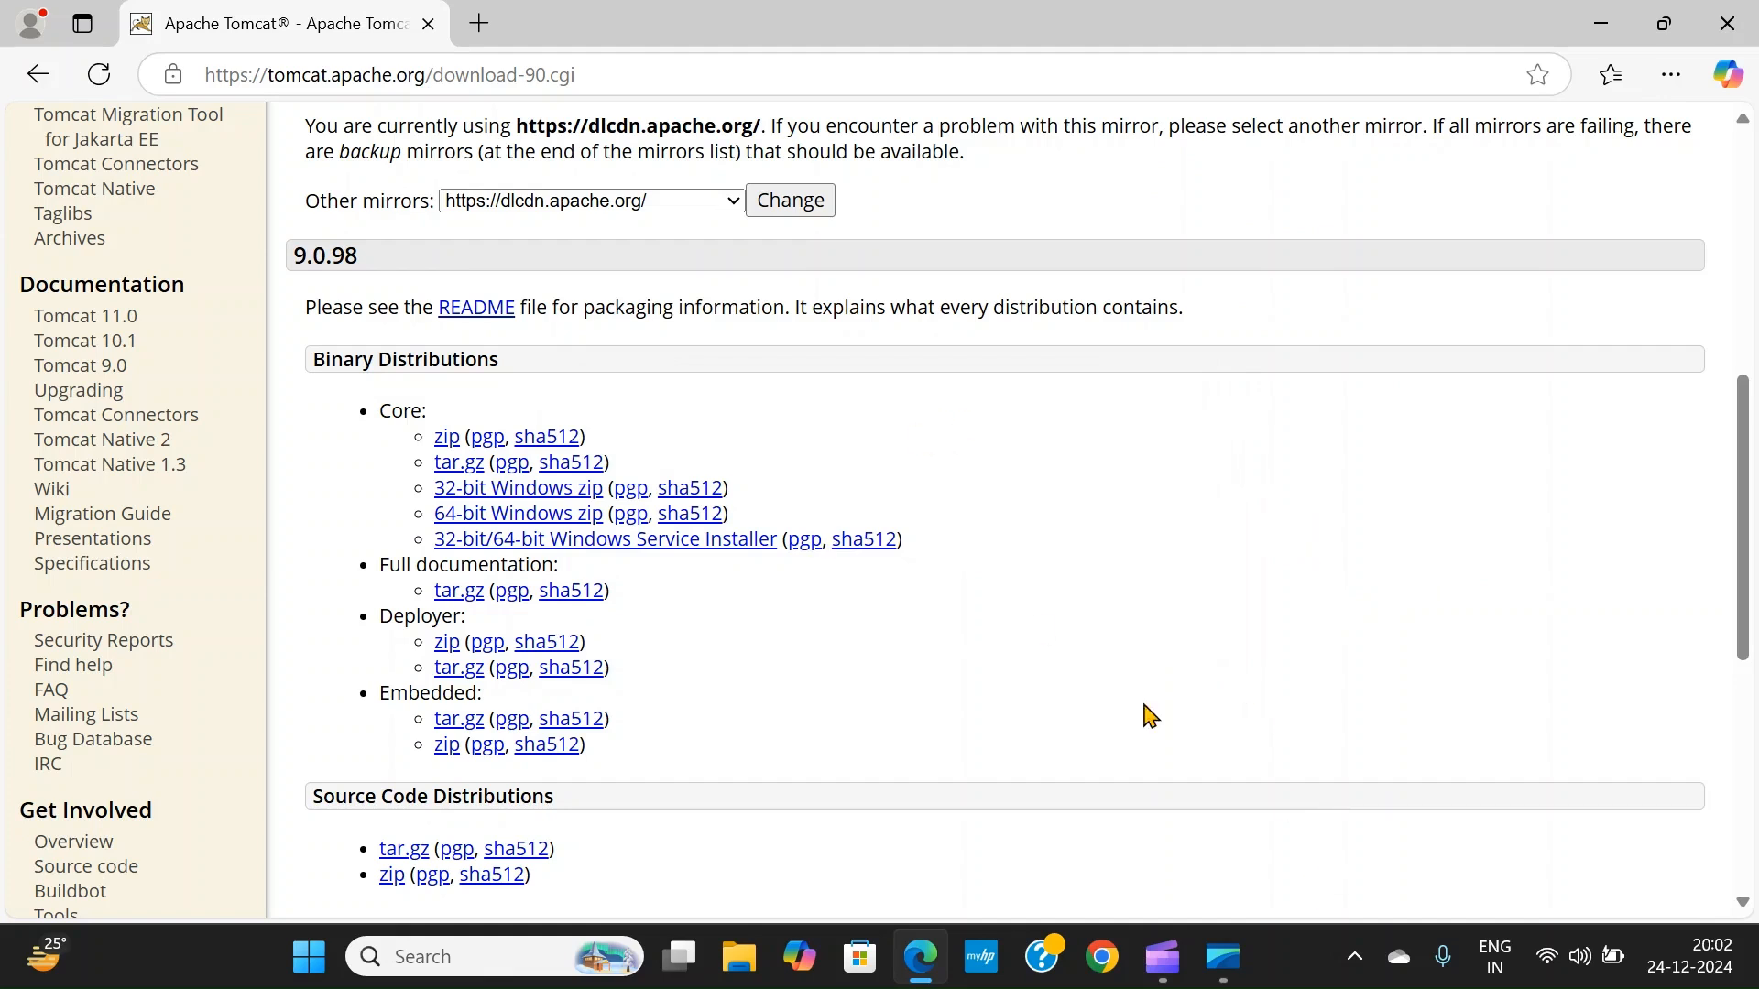
# Open the Apache Tomcat 9.0 Tomcat9 service properties from its background process in the system tray.
pyautogui.click(1356, 959)
pyautogui.click(1356, 818)
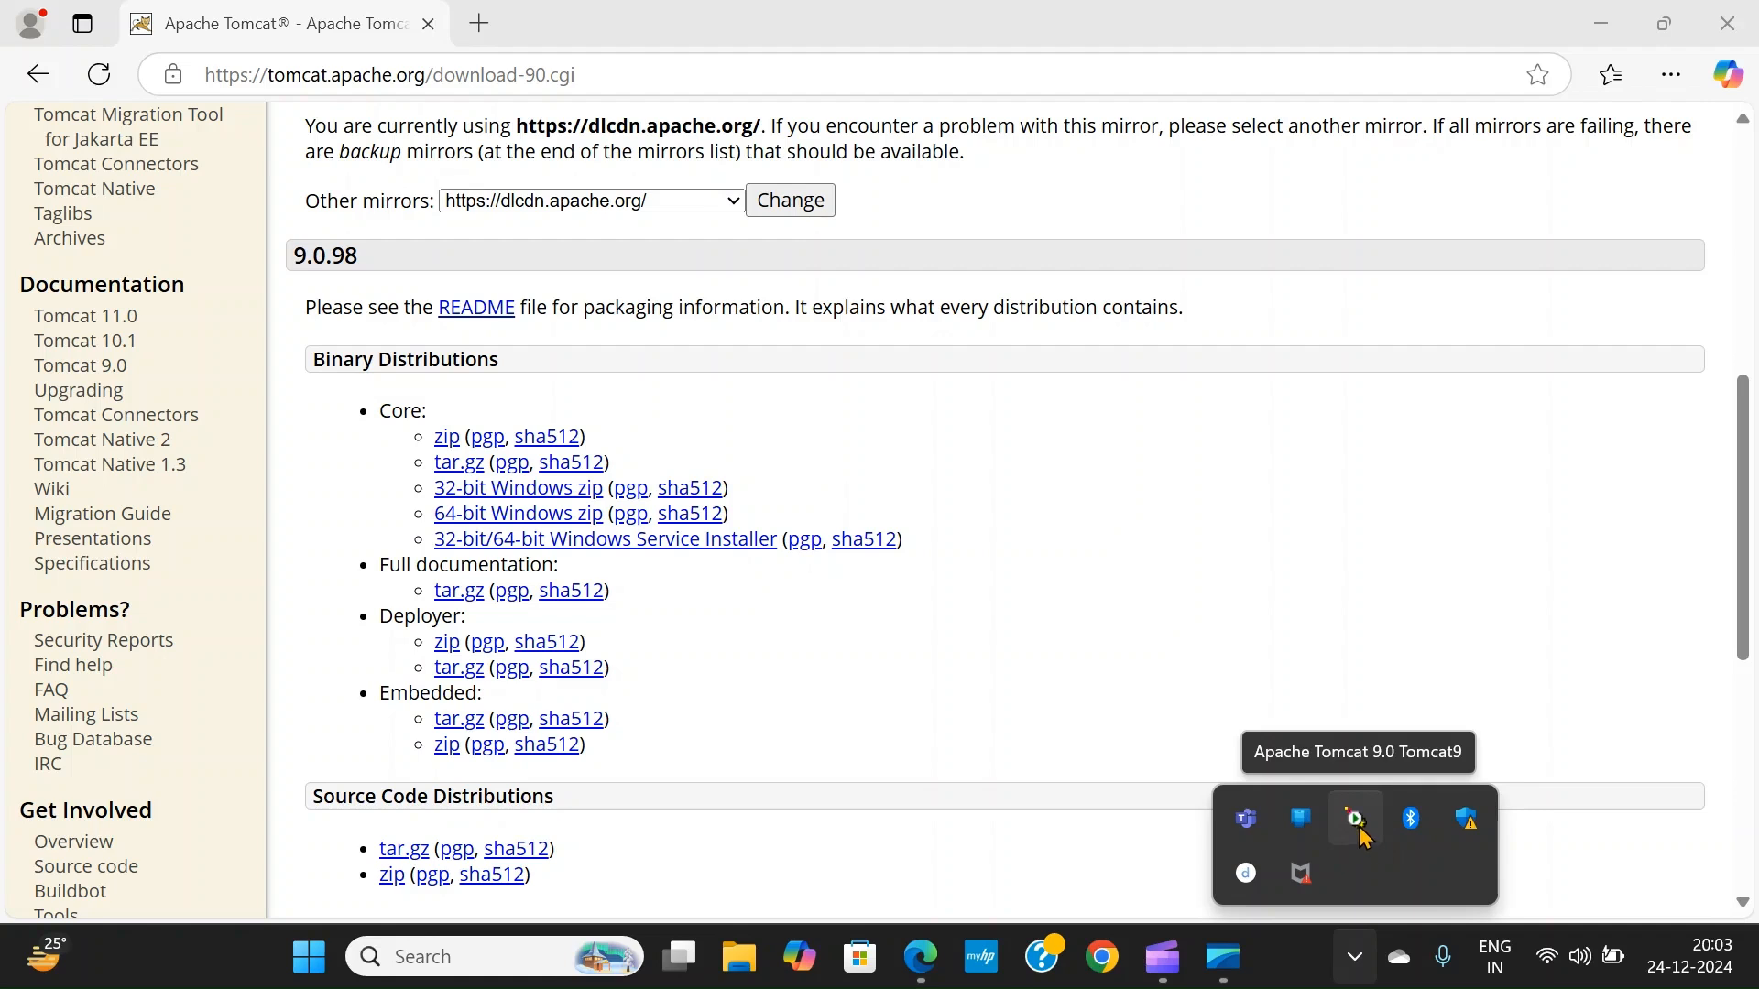
pyautogui.doubleClick(1362, 834)
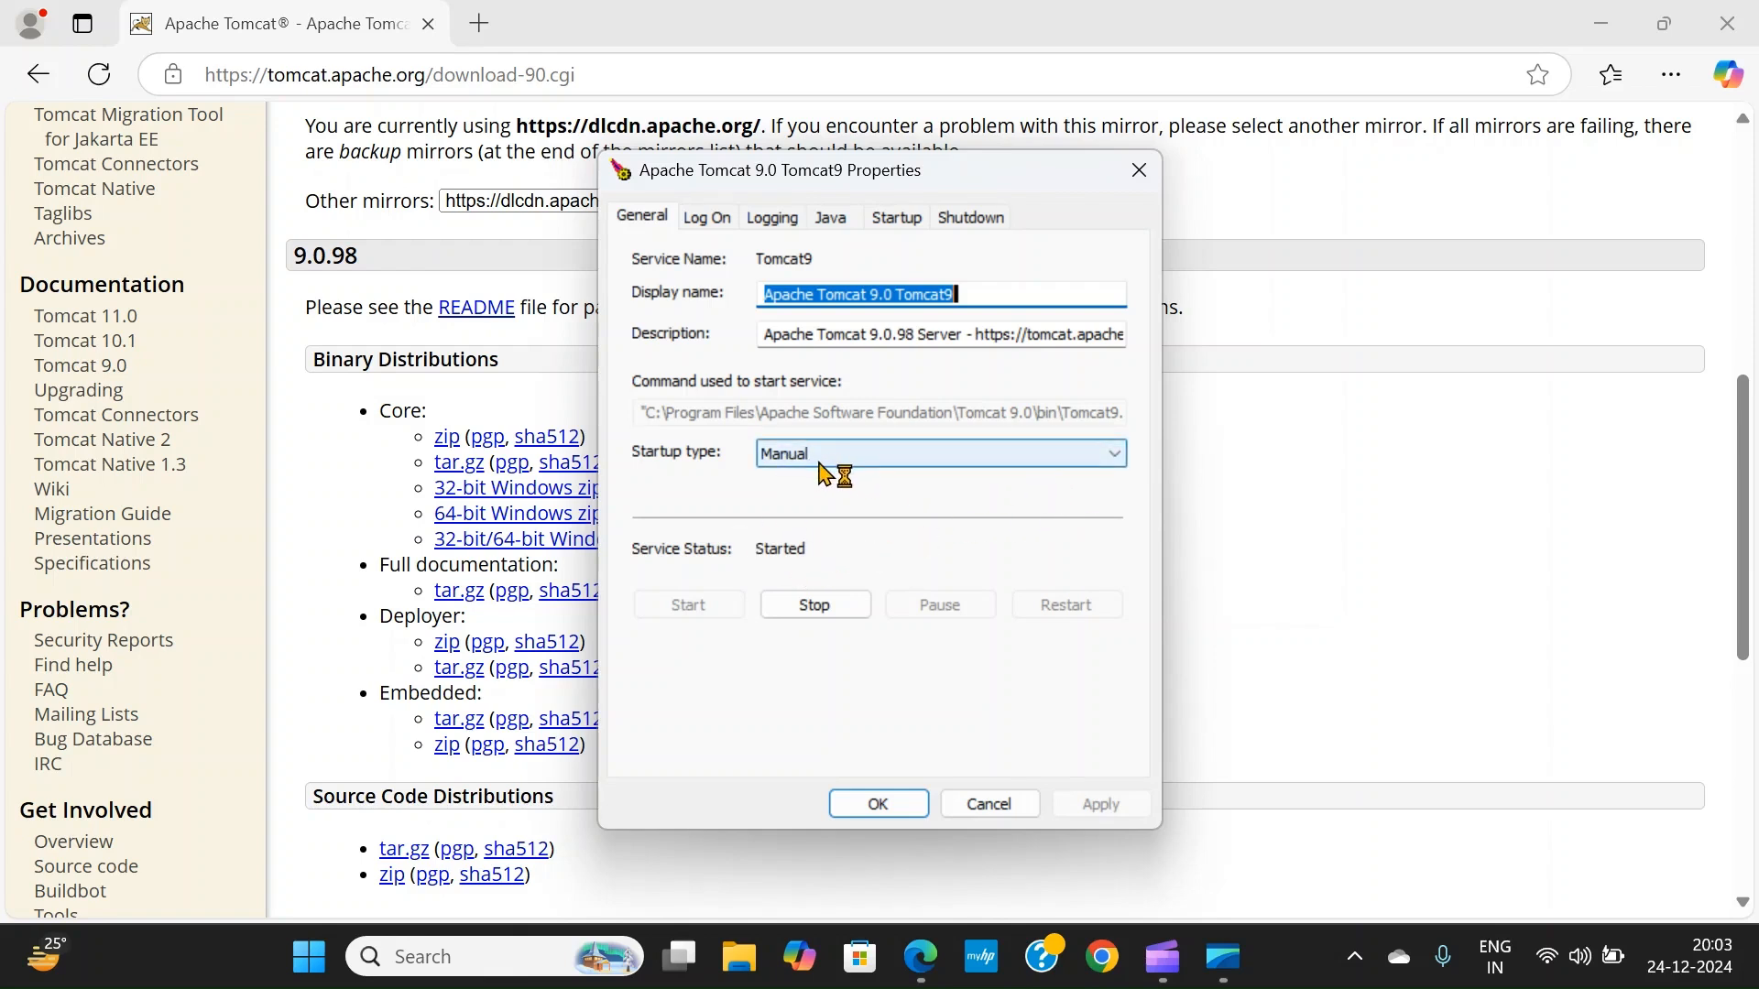
# Switch the Tomcat9 service's startup type to Automatic and back to Manual.
pyautogui.click(1115, 460)
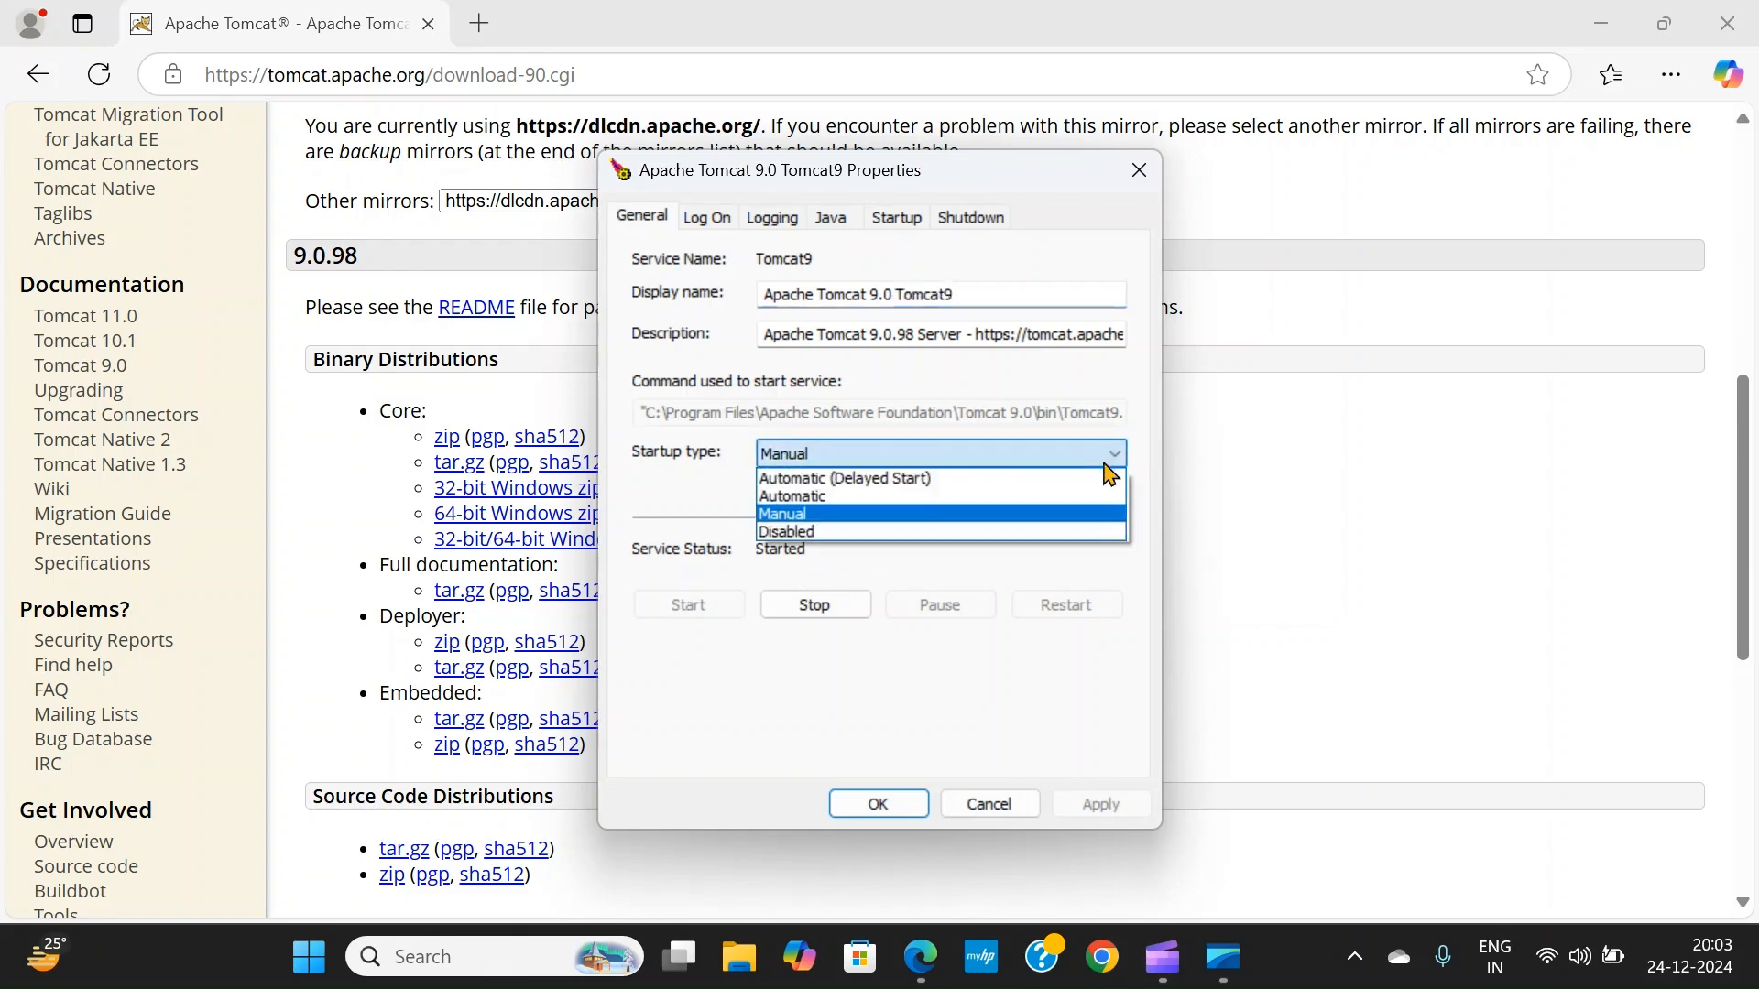
pyautogui.click(971, 500)
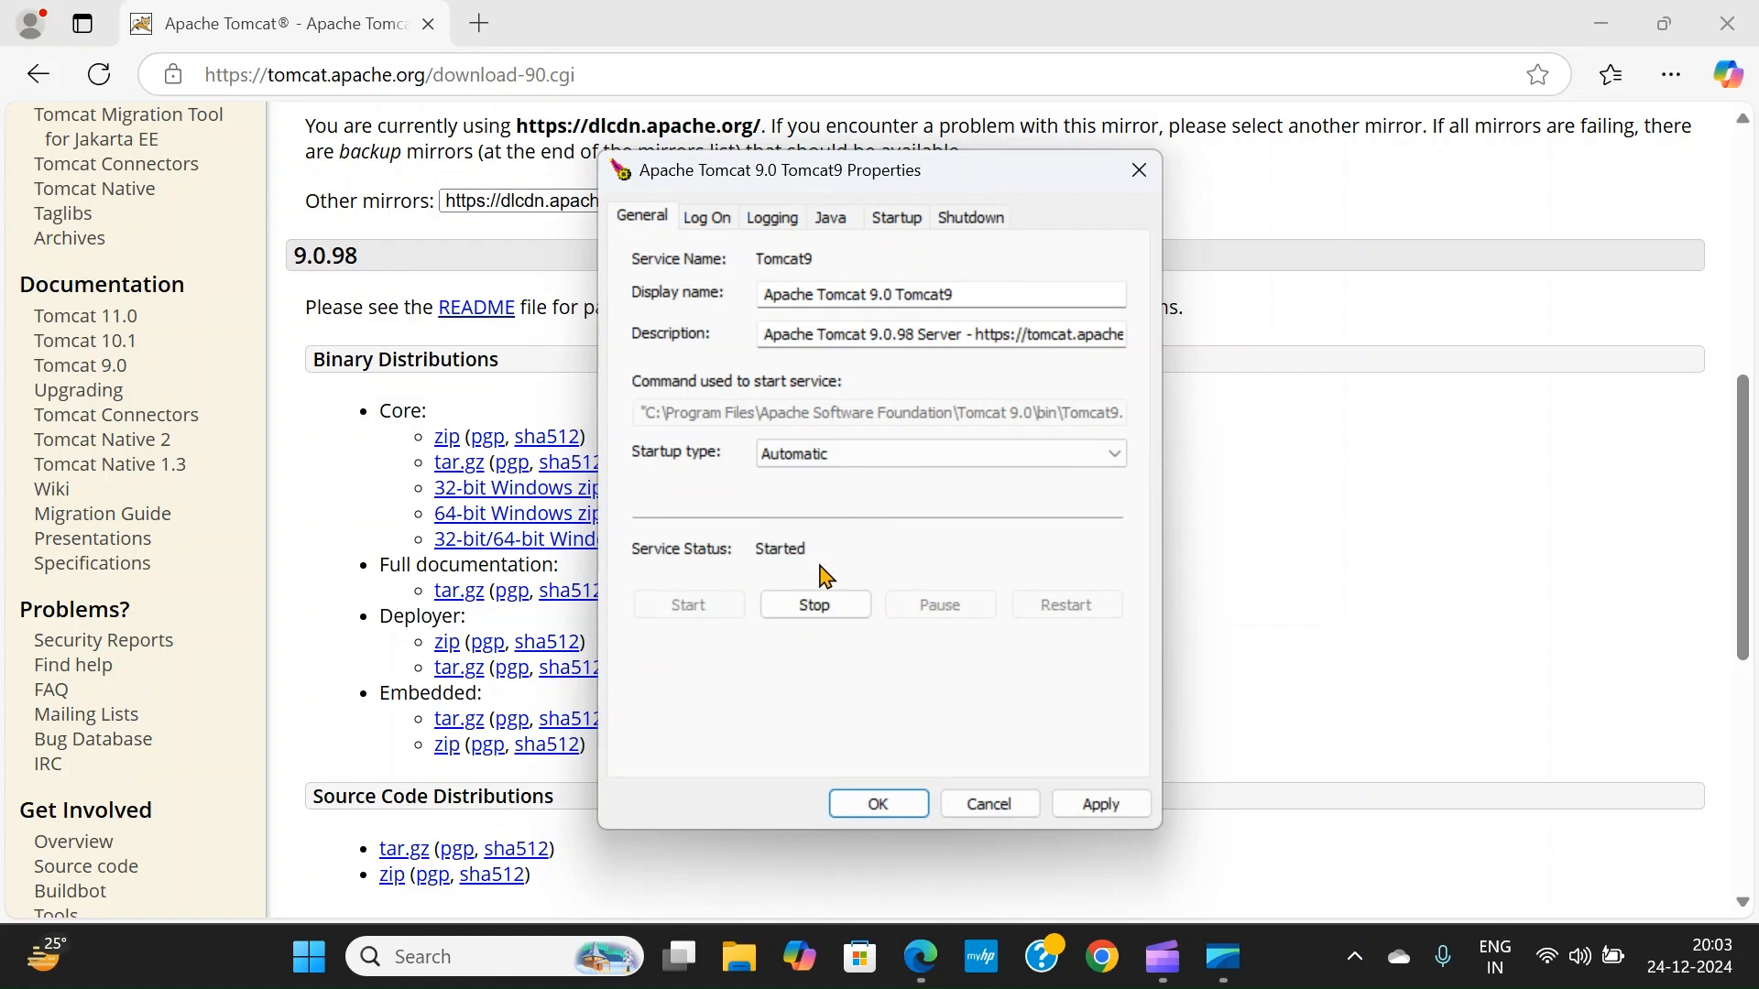
pyautogui.click(865, 458)
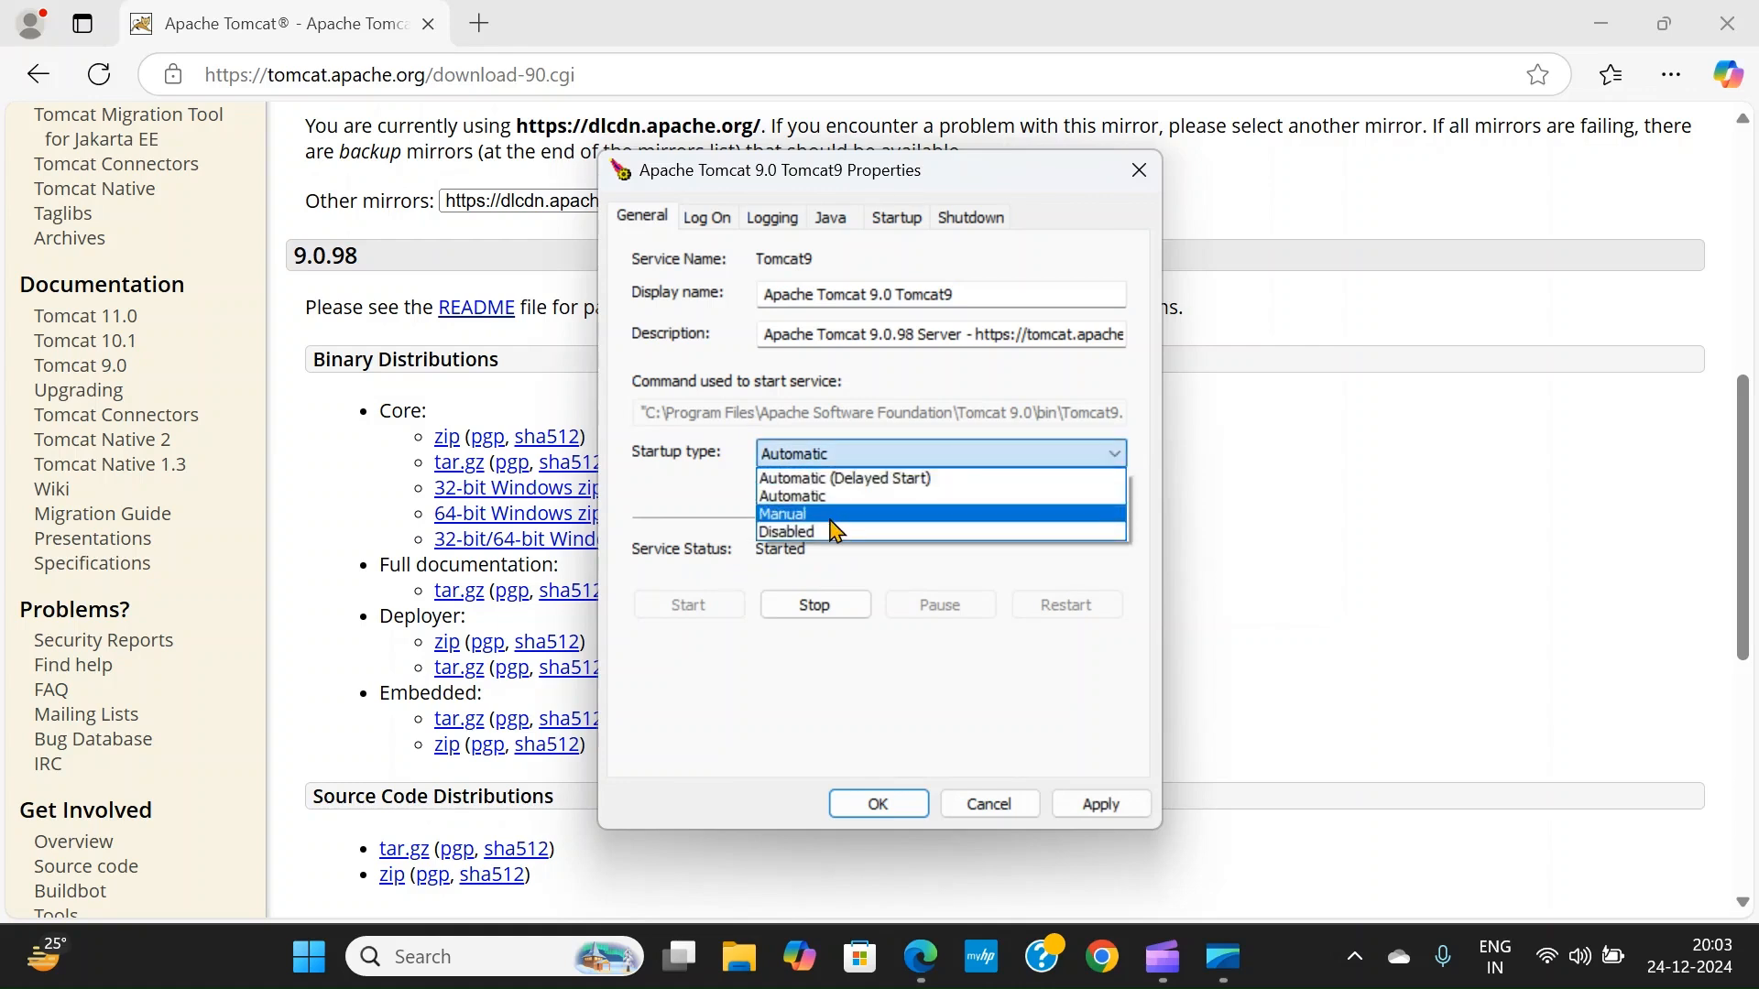
pyautogui.click(835, 525)
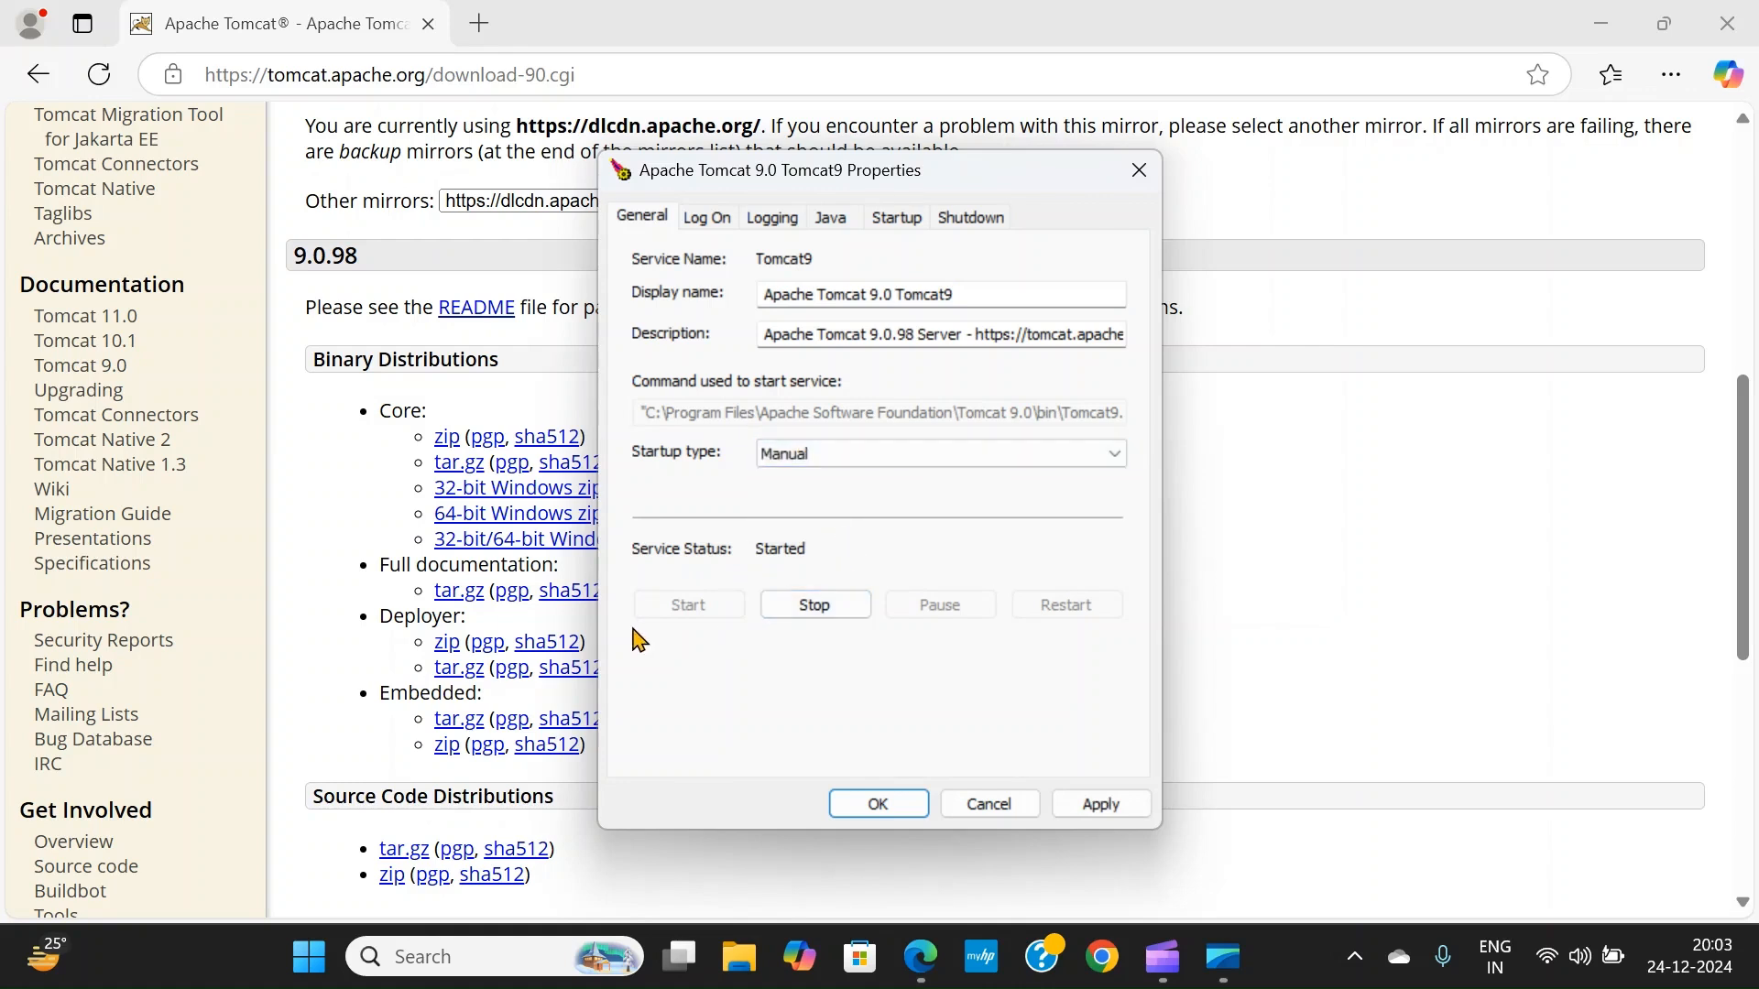
# Stop the Tomcat9 service and confirm its properties.
pyautogui.click(834, 612)
pyautogui.click(830, 605)
pyautogui.click(896, 806)
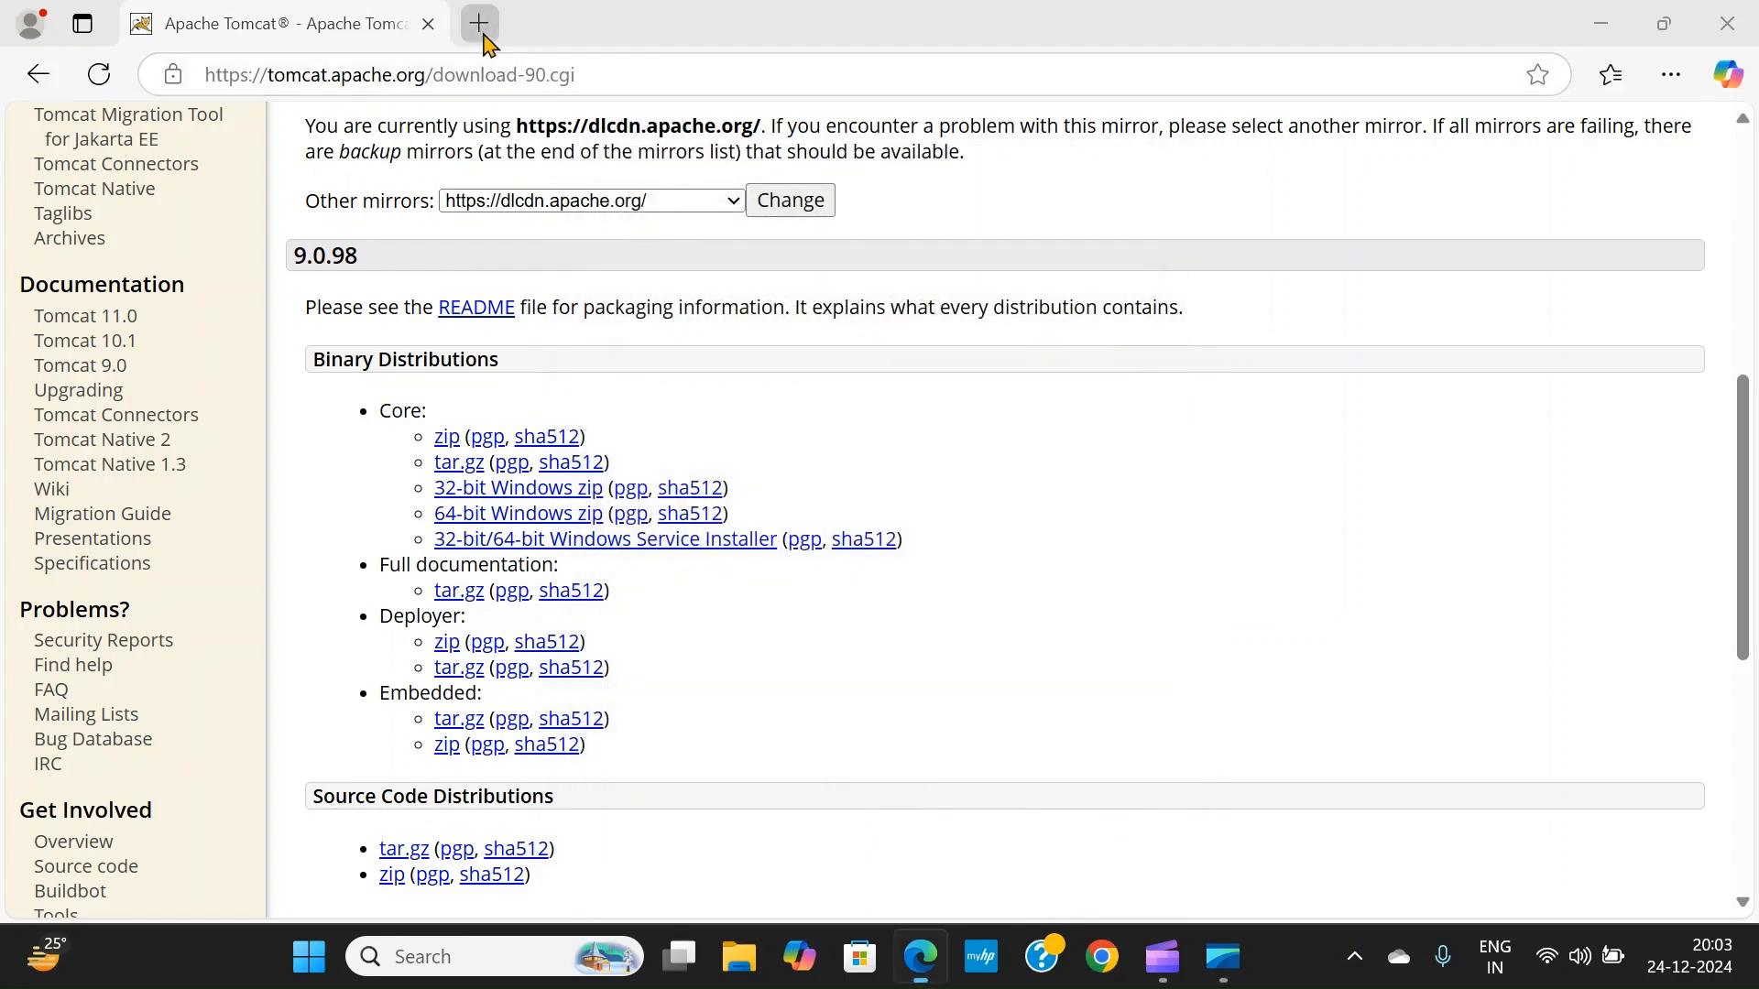
# Load localhost:9090 in a new browser tab to check the Tomcat server's home page.
pyautogui.click(479, 25)
pyautogui.click(493, 64)
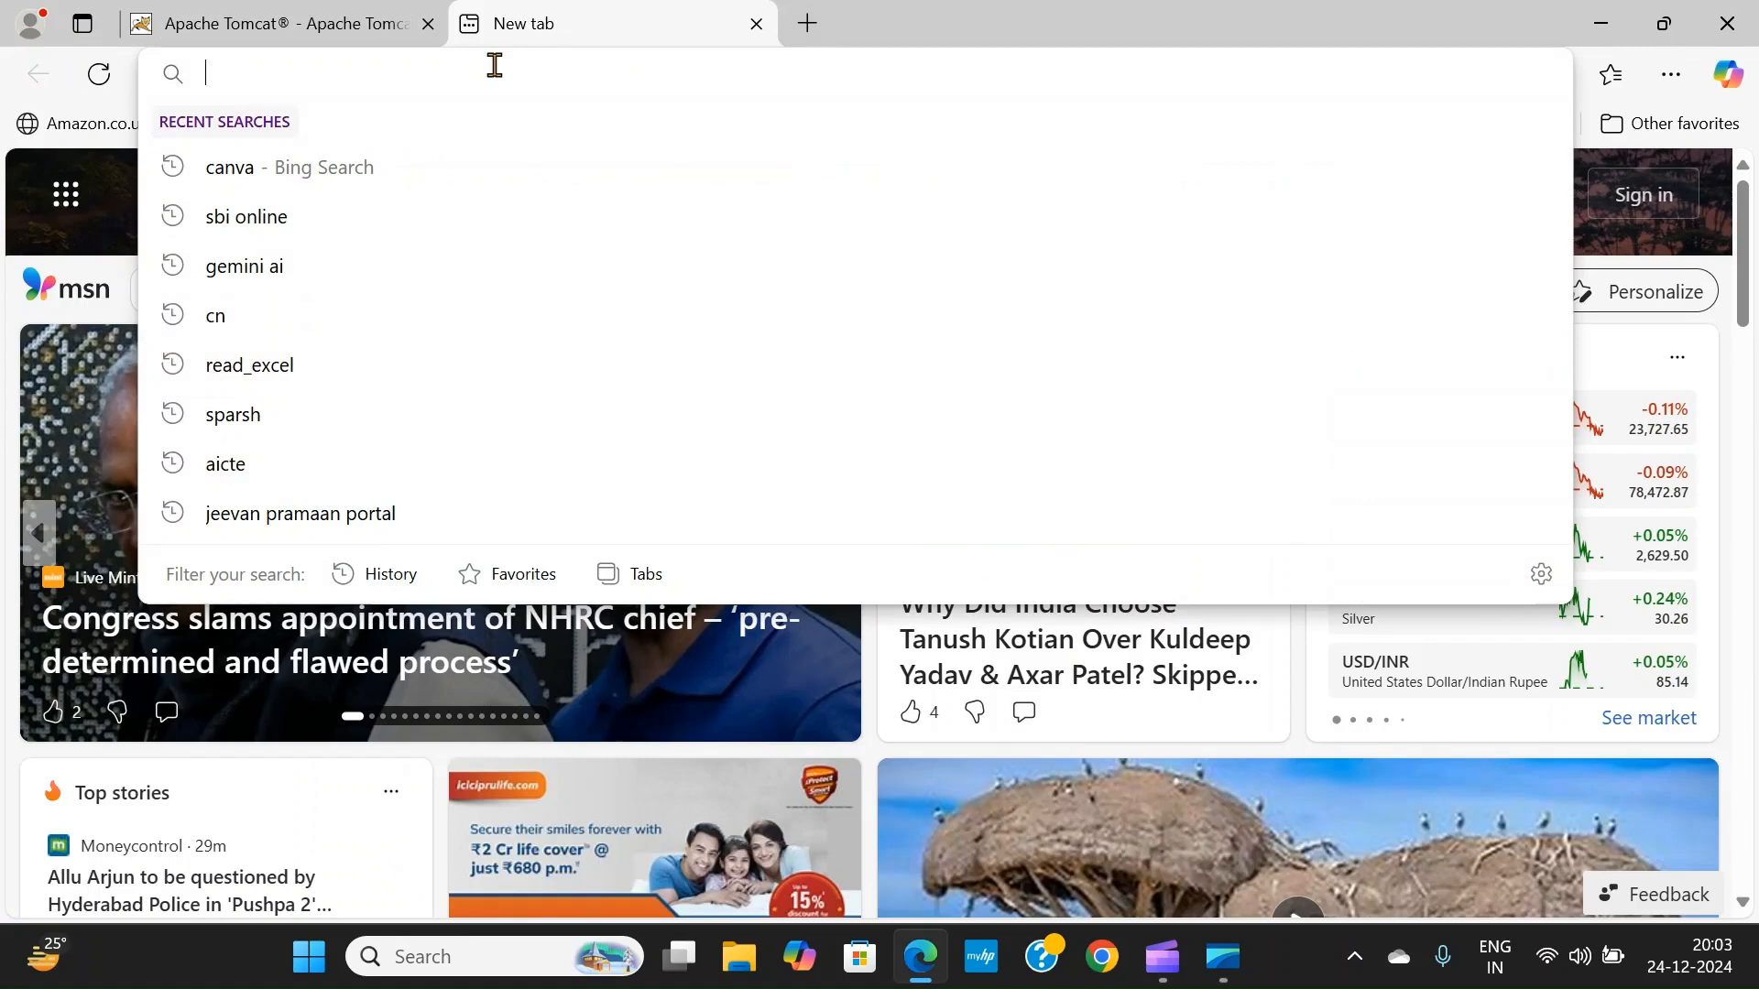
pyautogui.write('local')
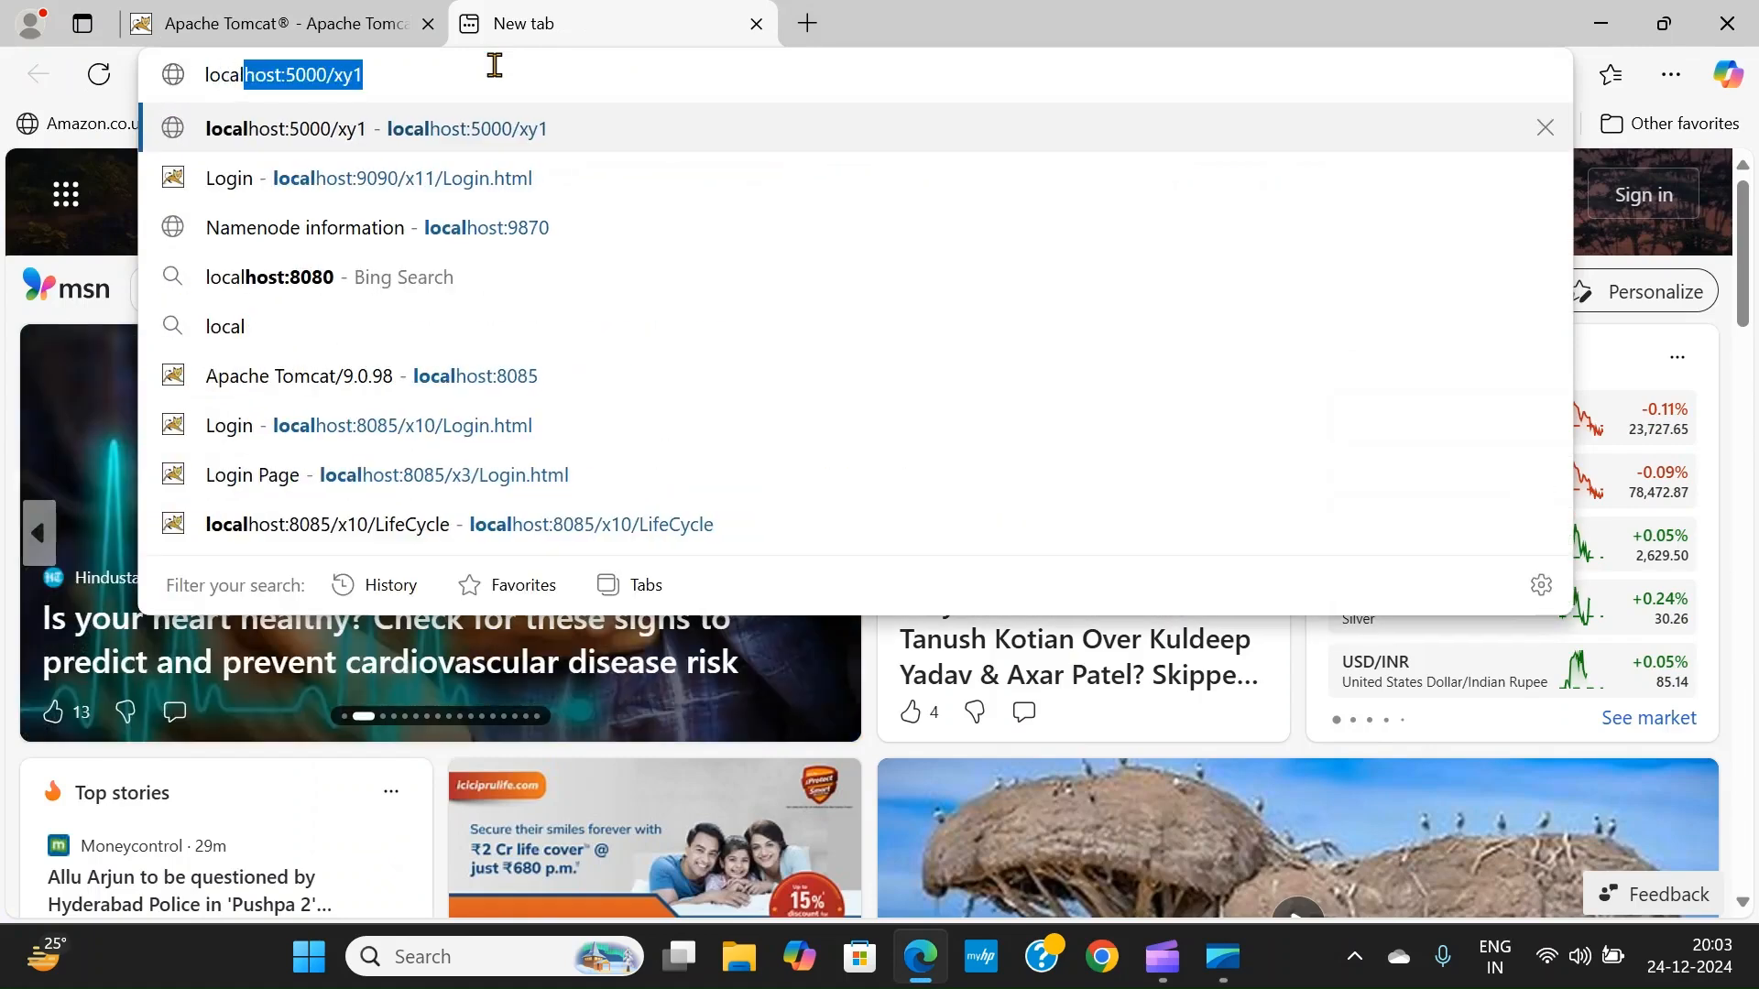
pyautogui.write('host:')
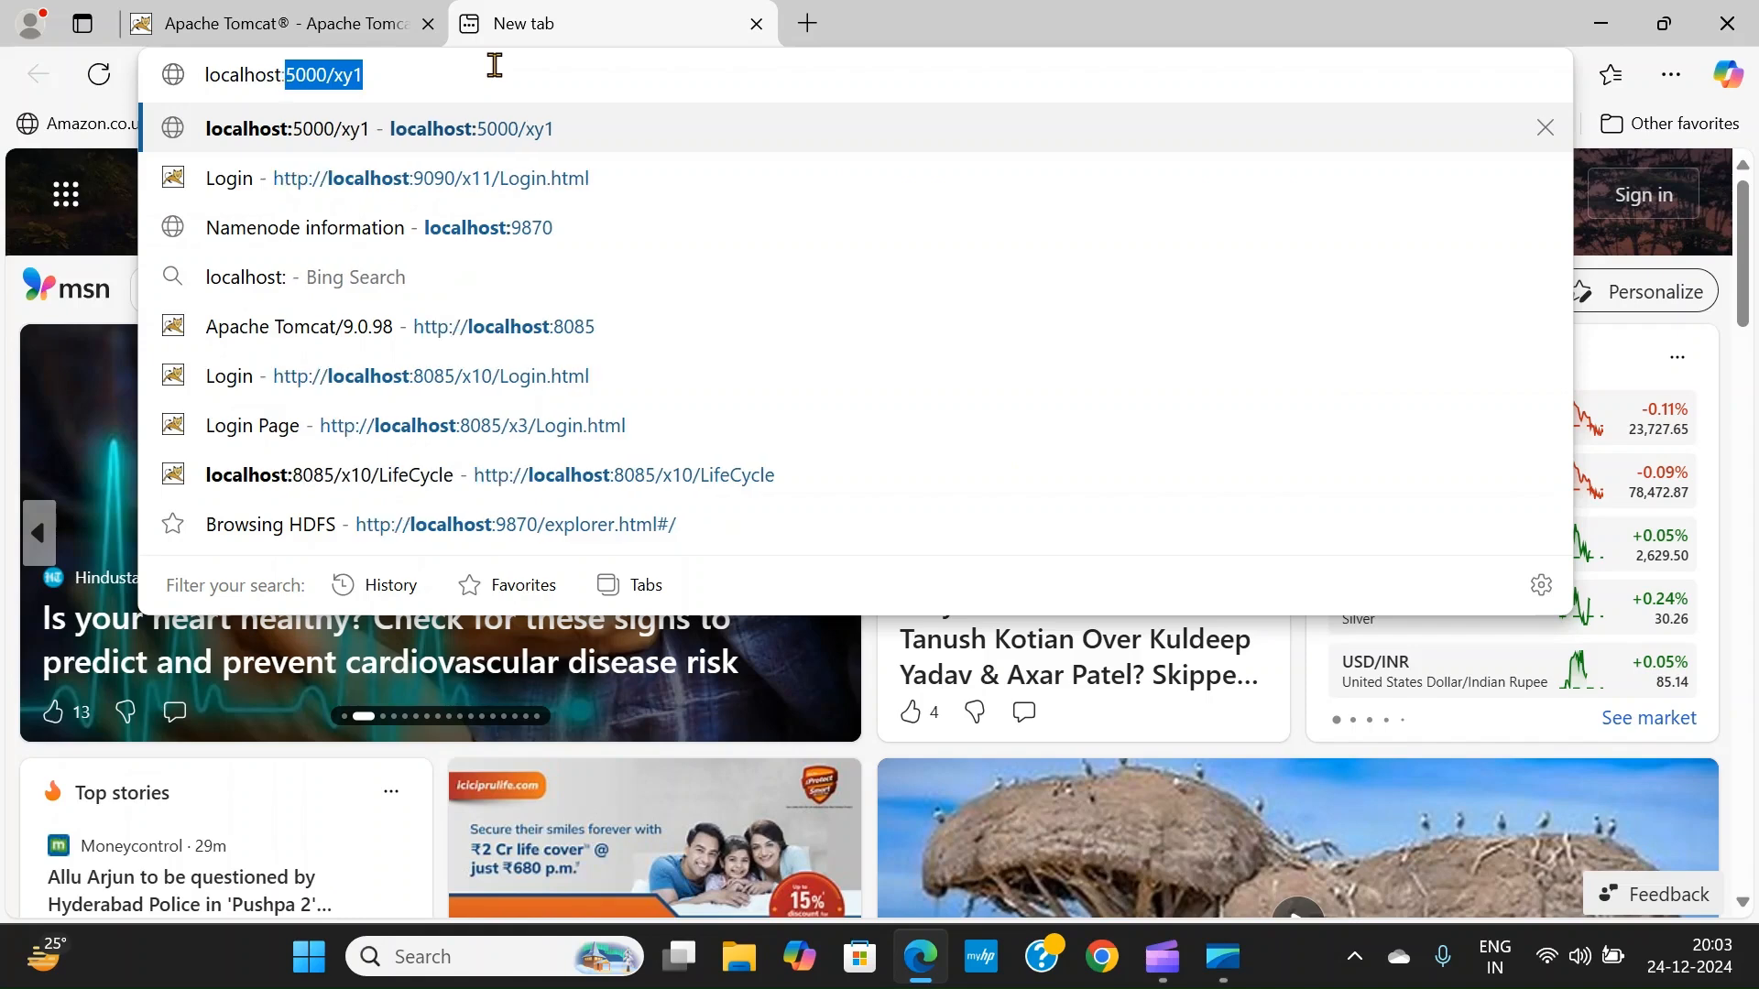
pyautogui.write('9090')
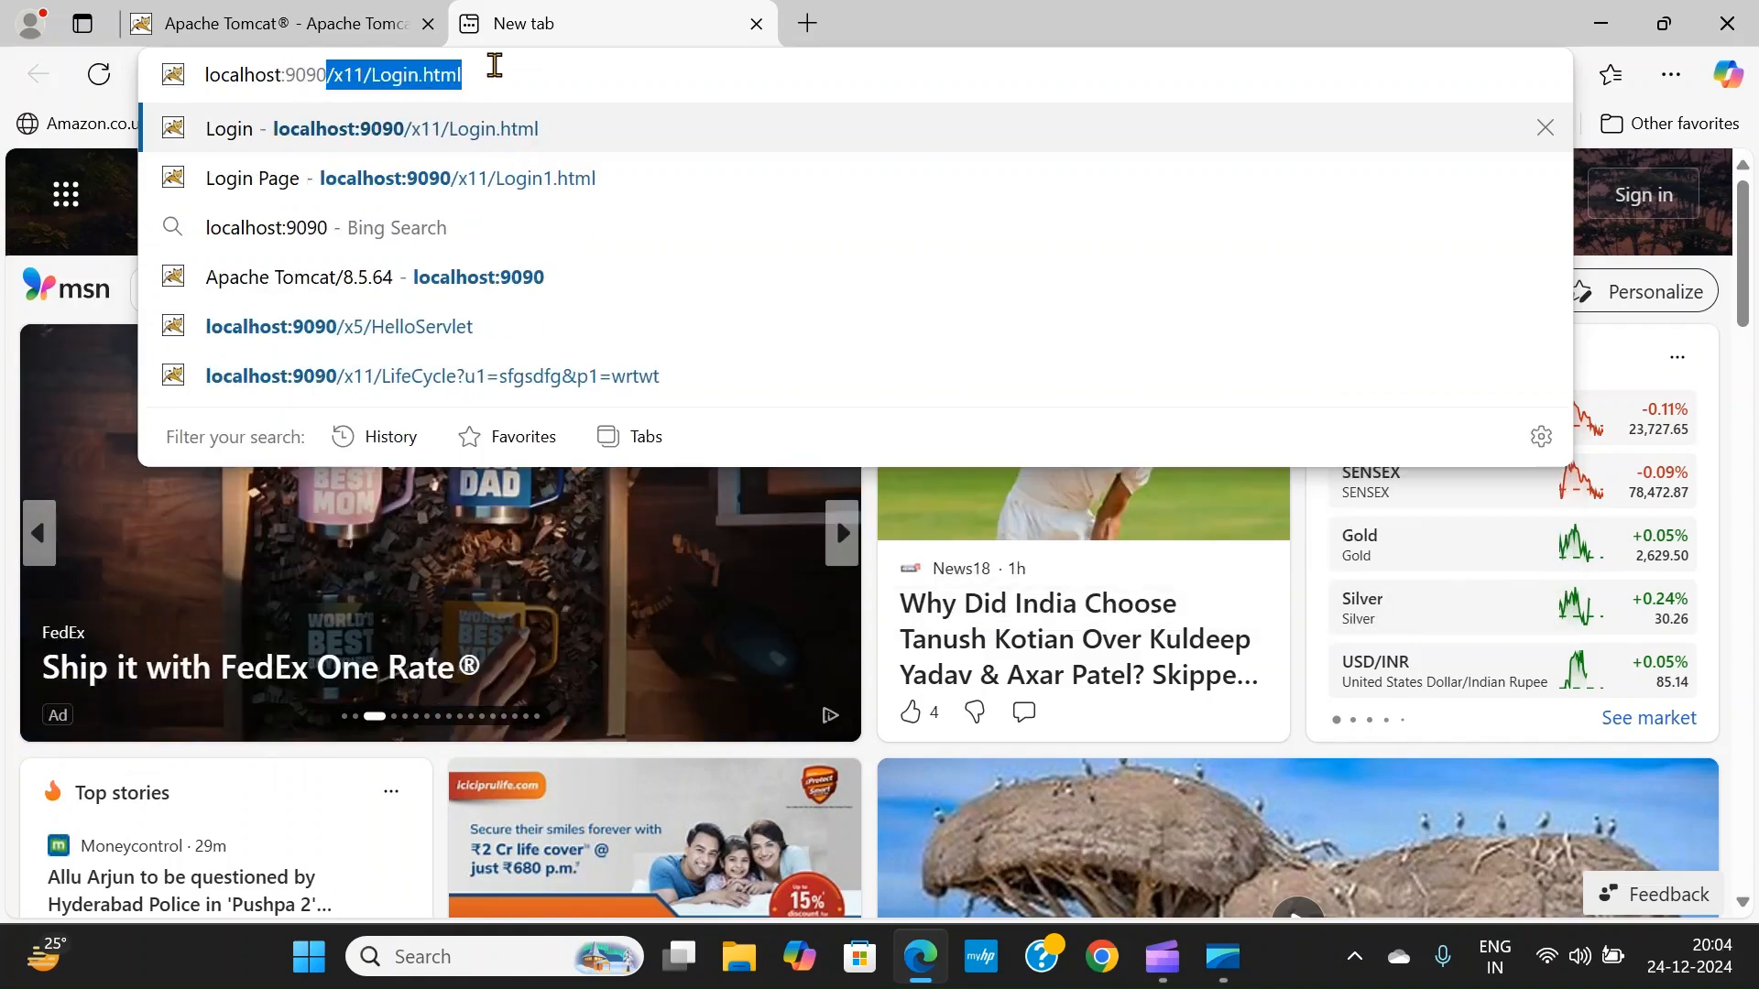
pyautogui.press('BackSpace')
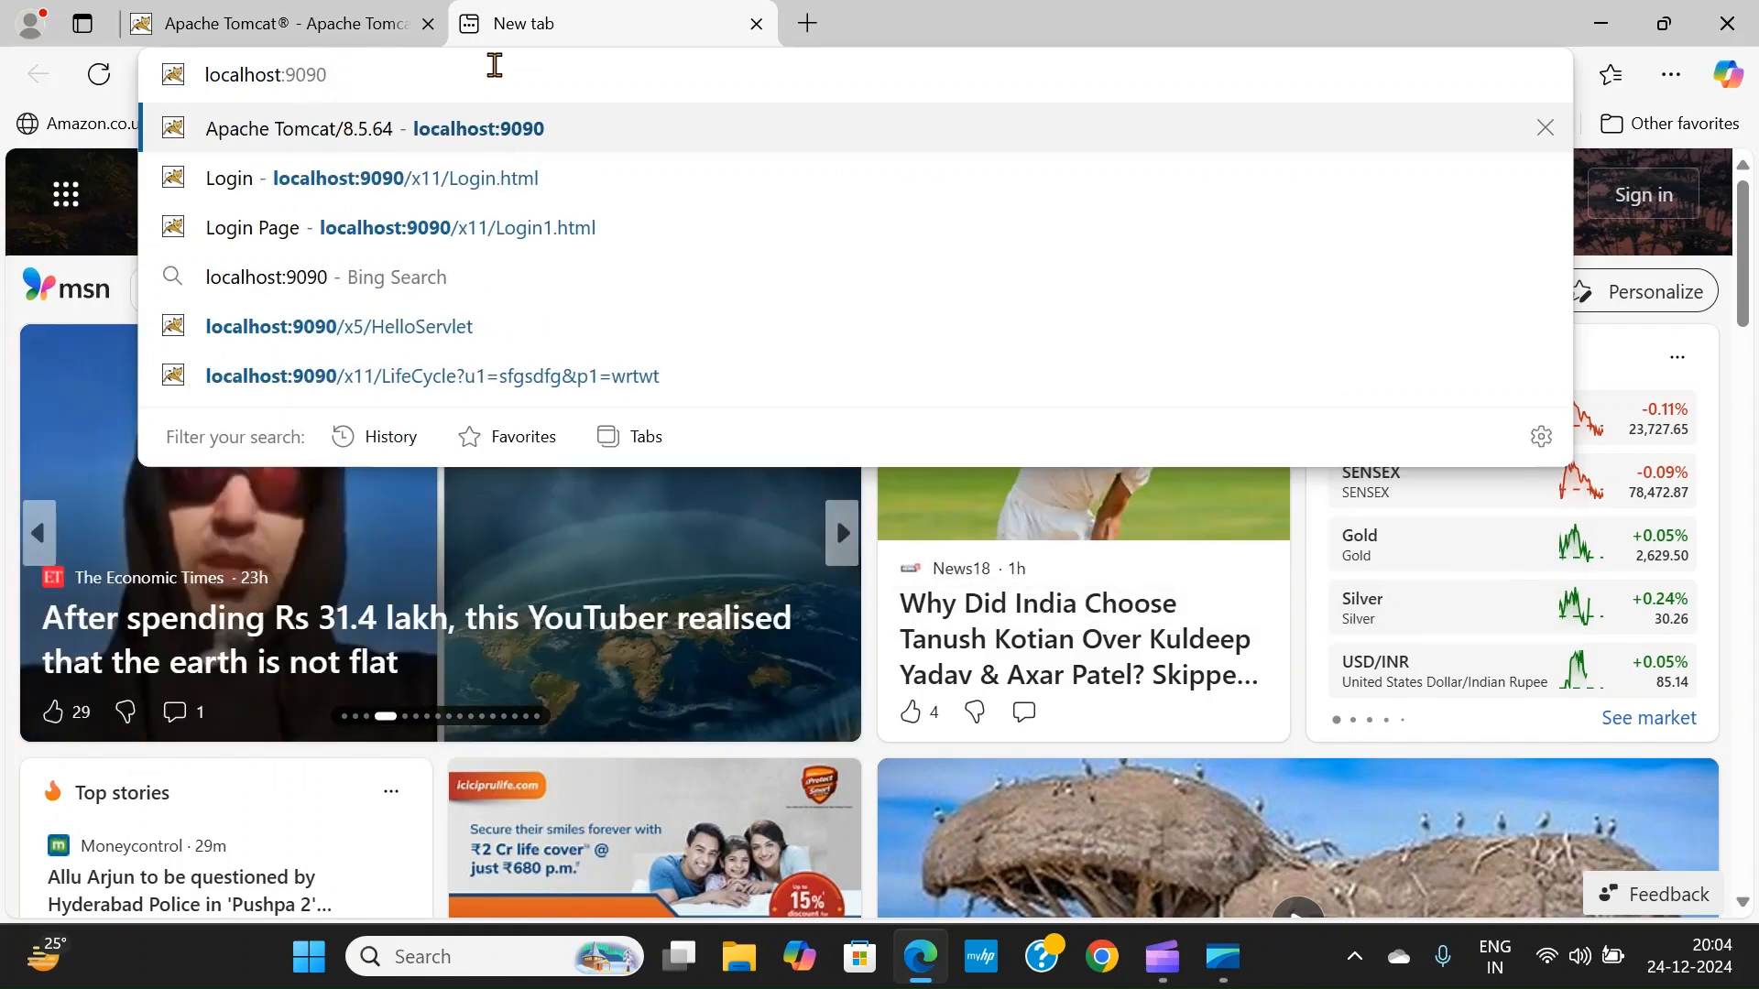
pyautogui.press('Return')
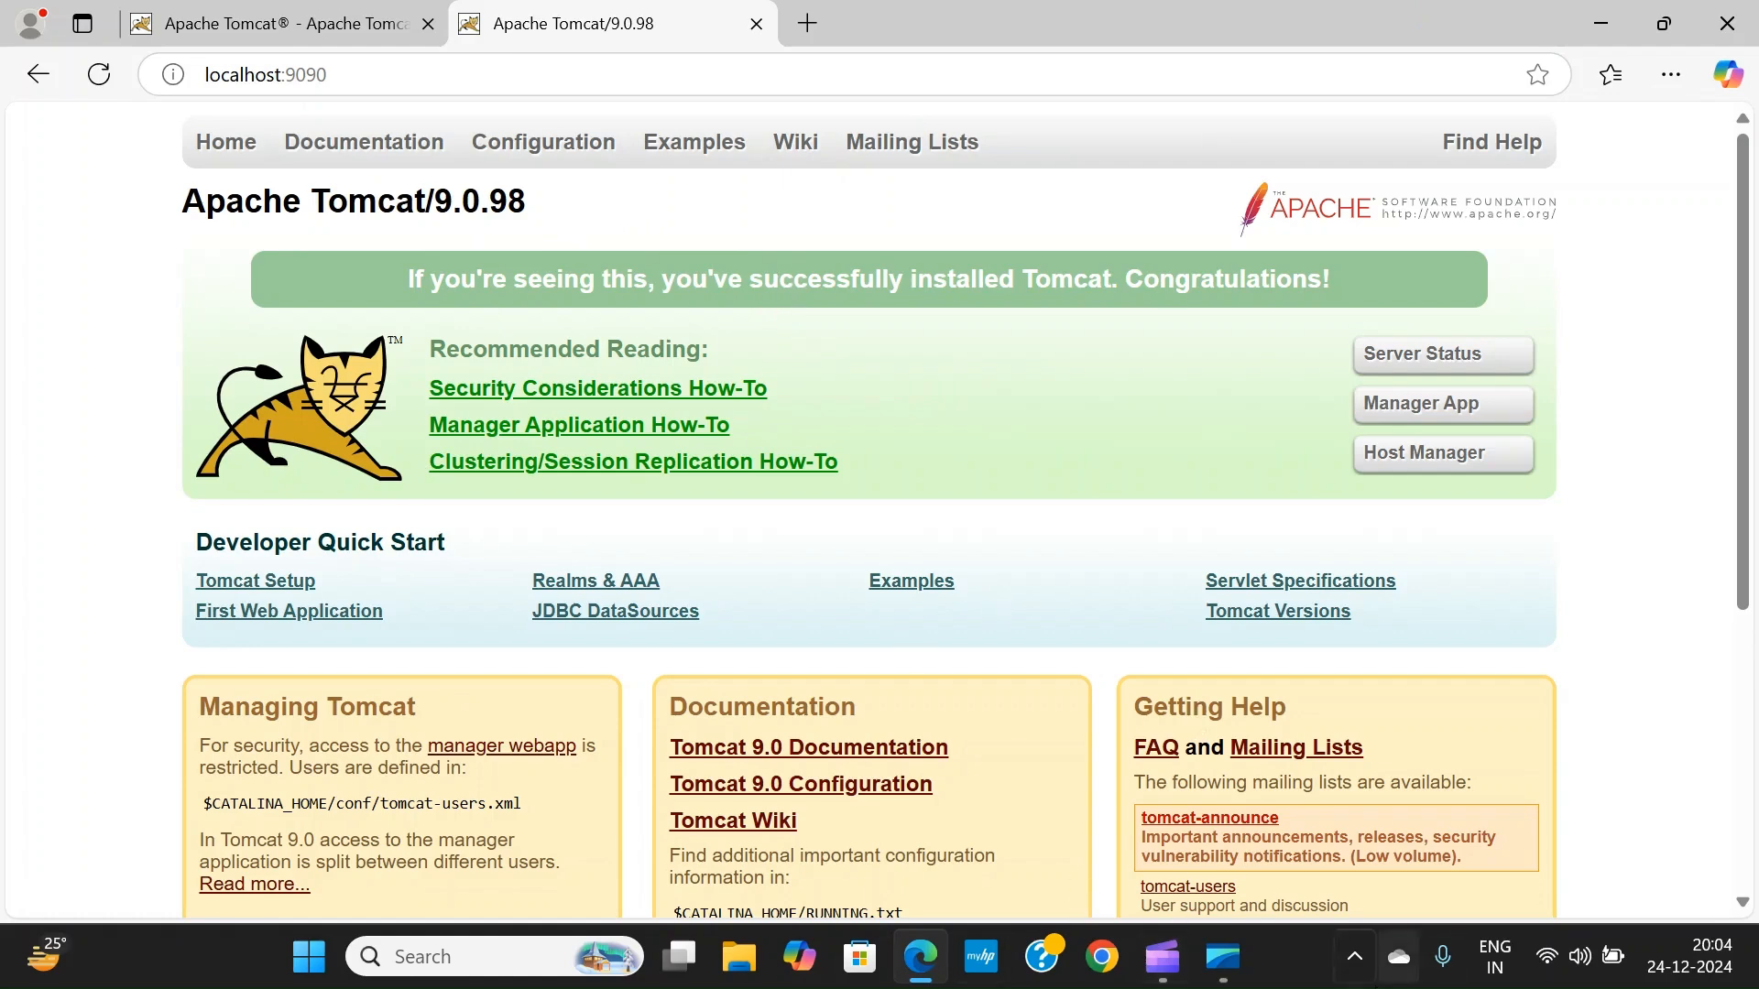
# Stop the Tomcat9 service from its background process in the system tray and reload the localhost:9090 page.
pyautogui.click(1355, 973)
pyautogui.doubleClick(1355, 820)
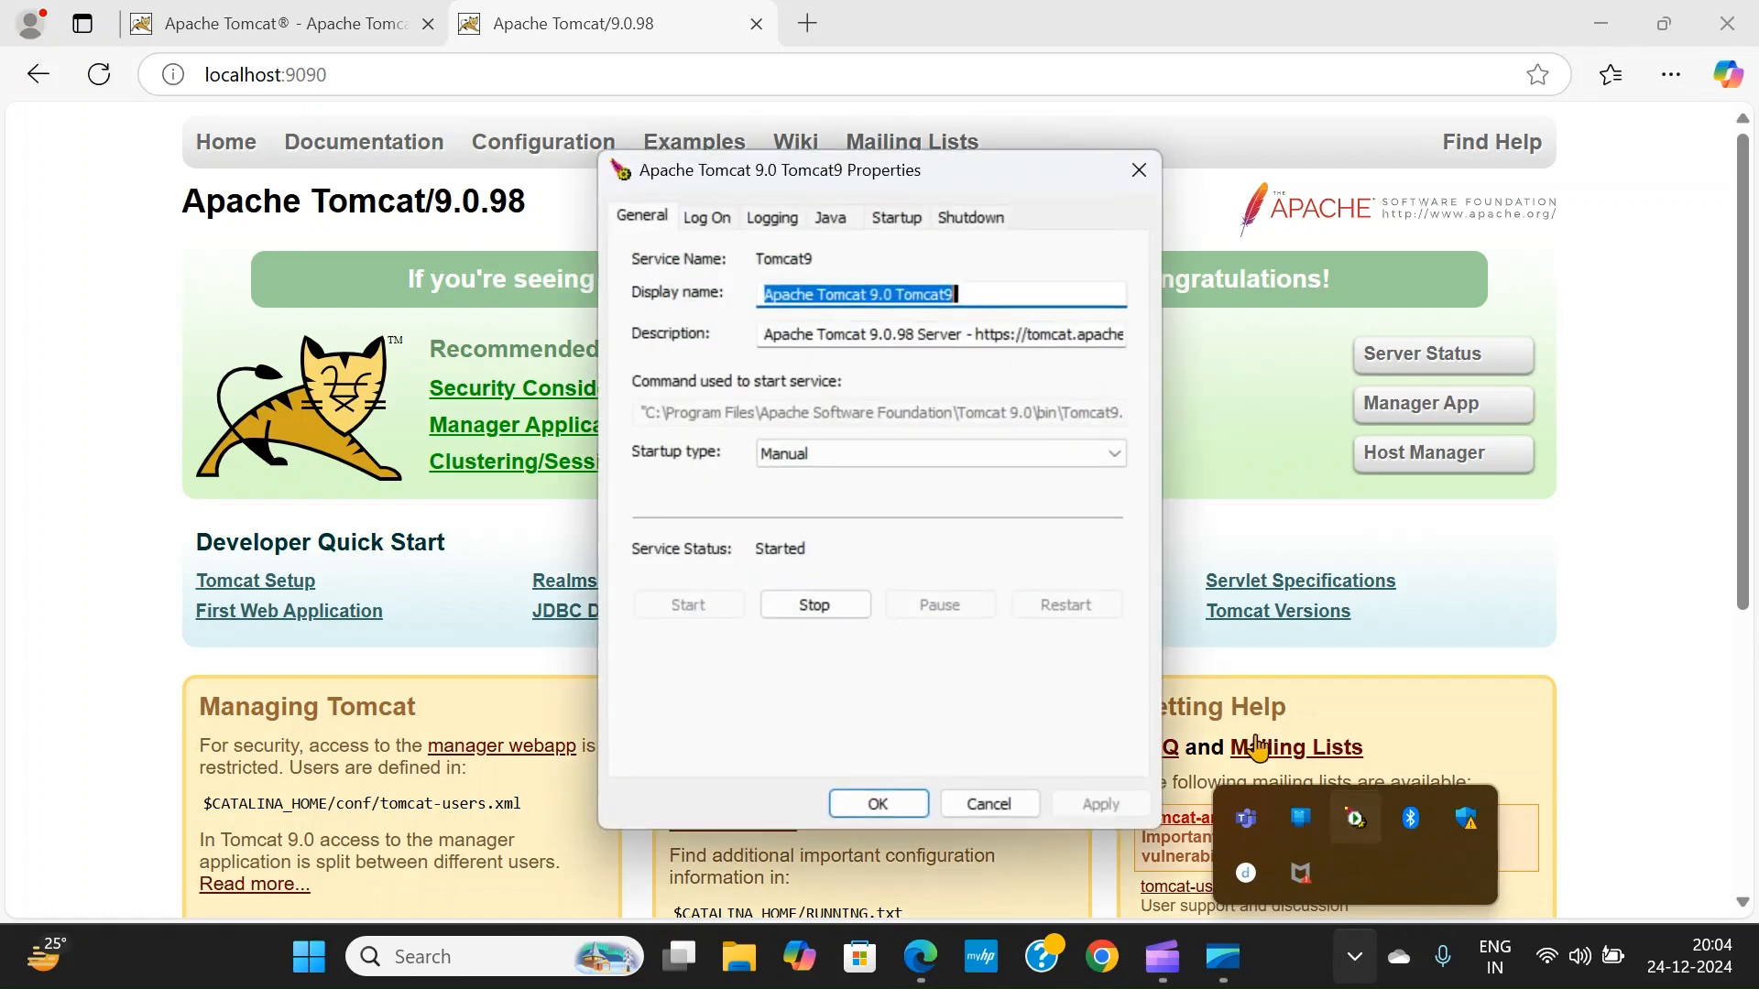
pyautogui.click(824, 606)
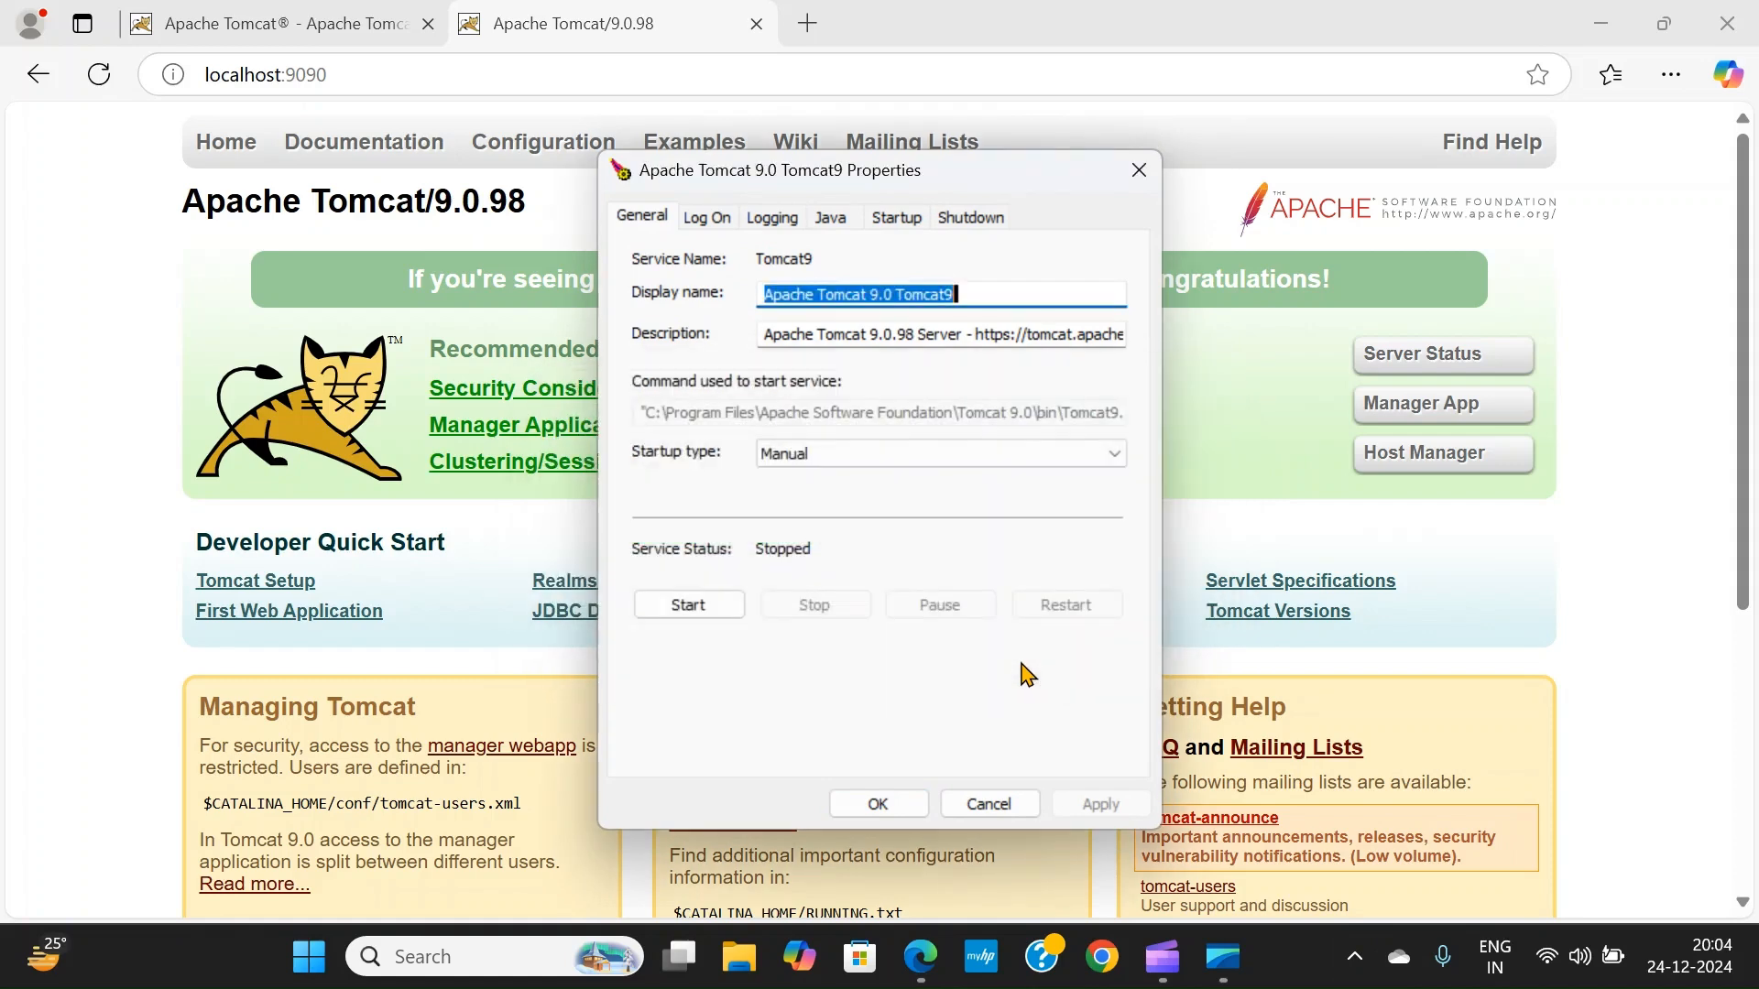
pyautogui.click(100, 87)
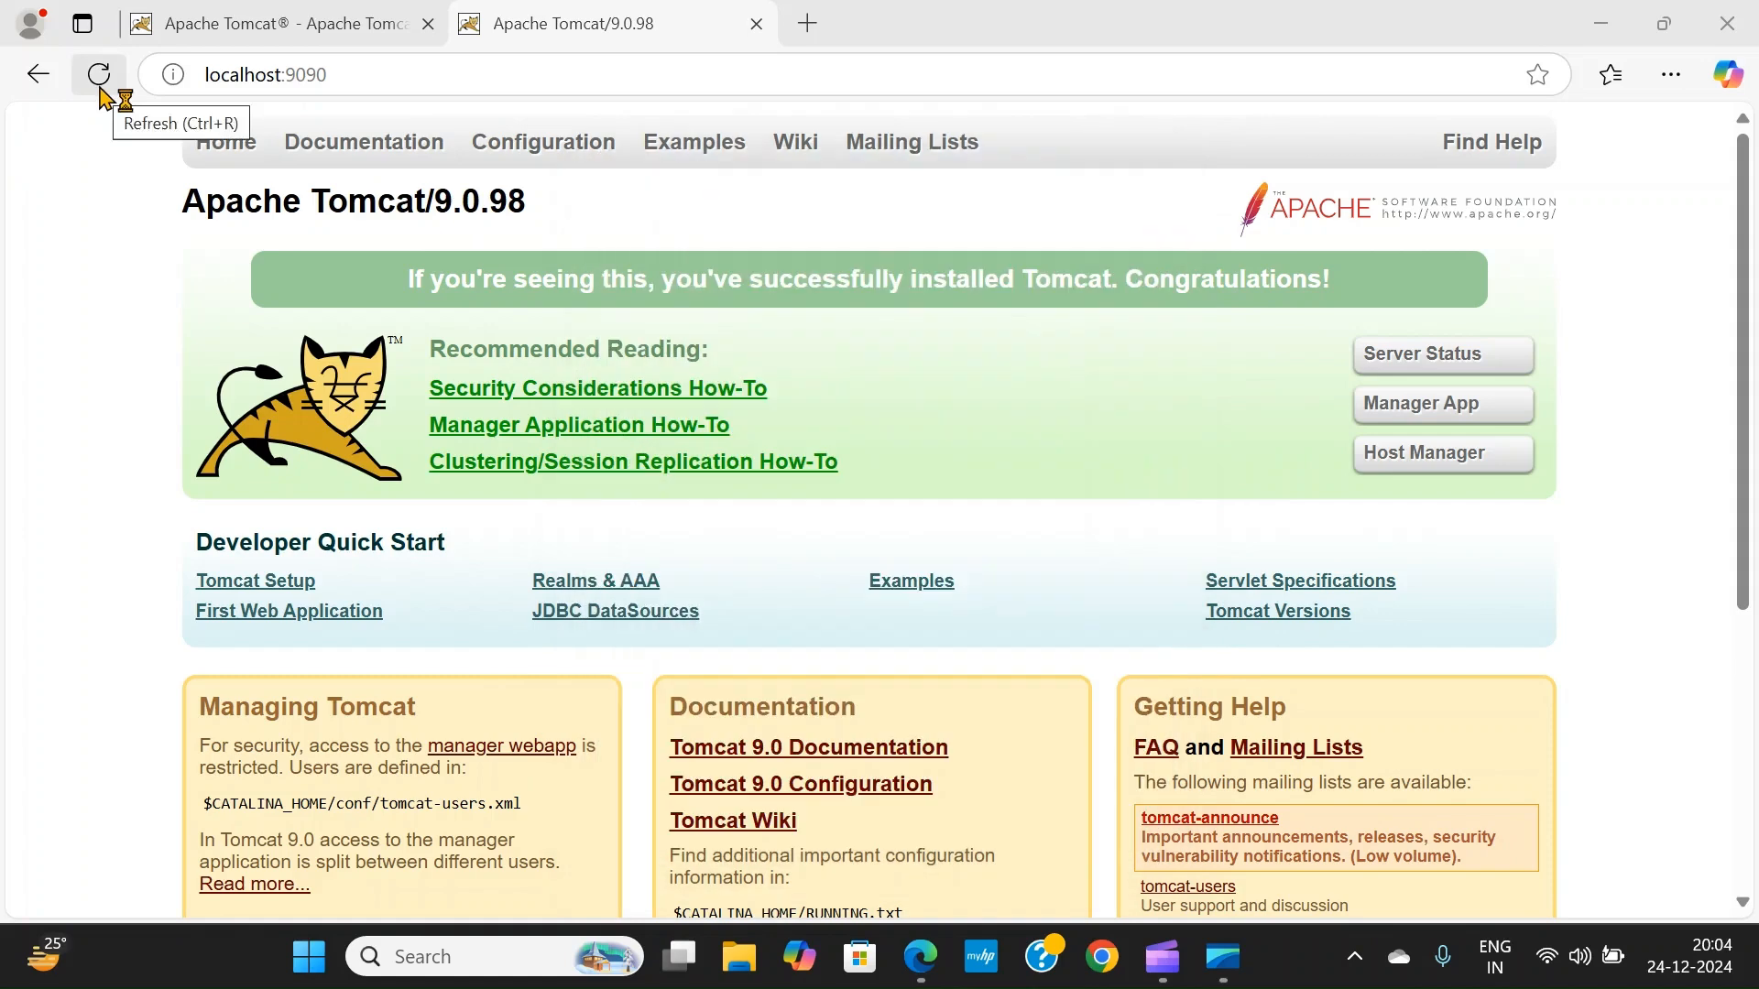
pyautogui.click(101, 89)
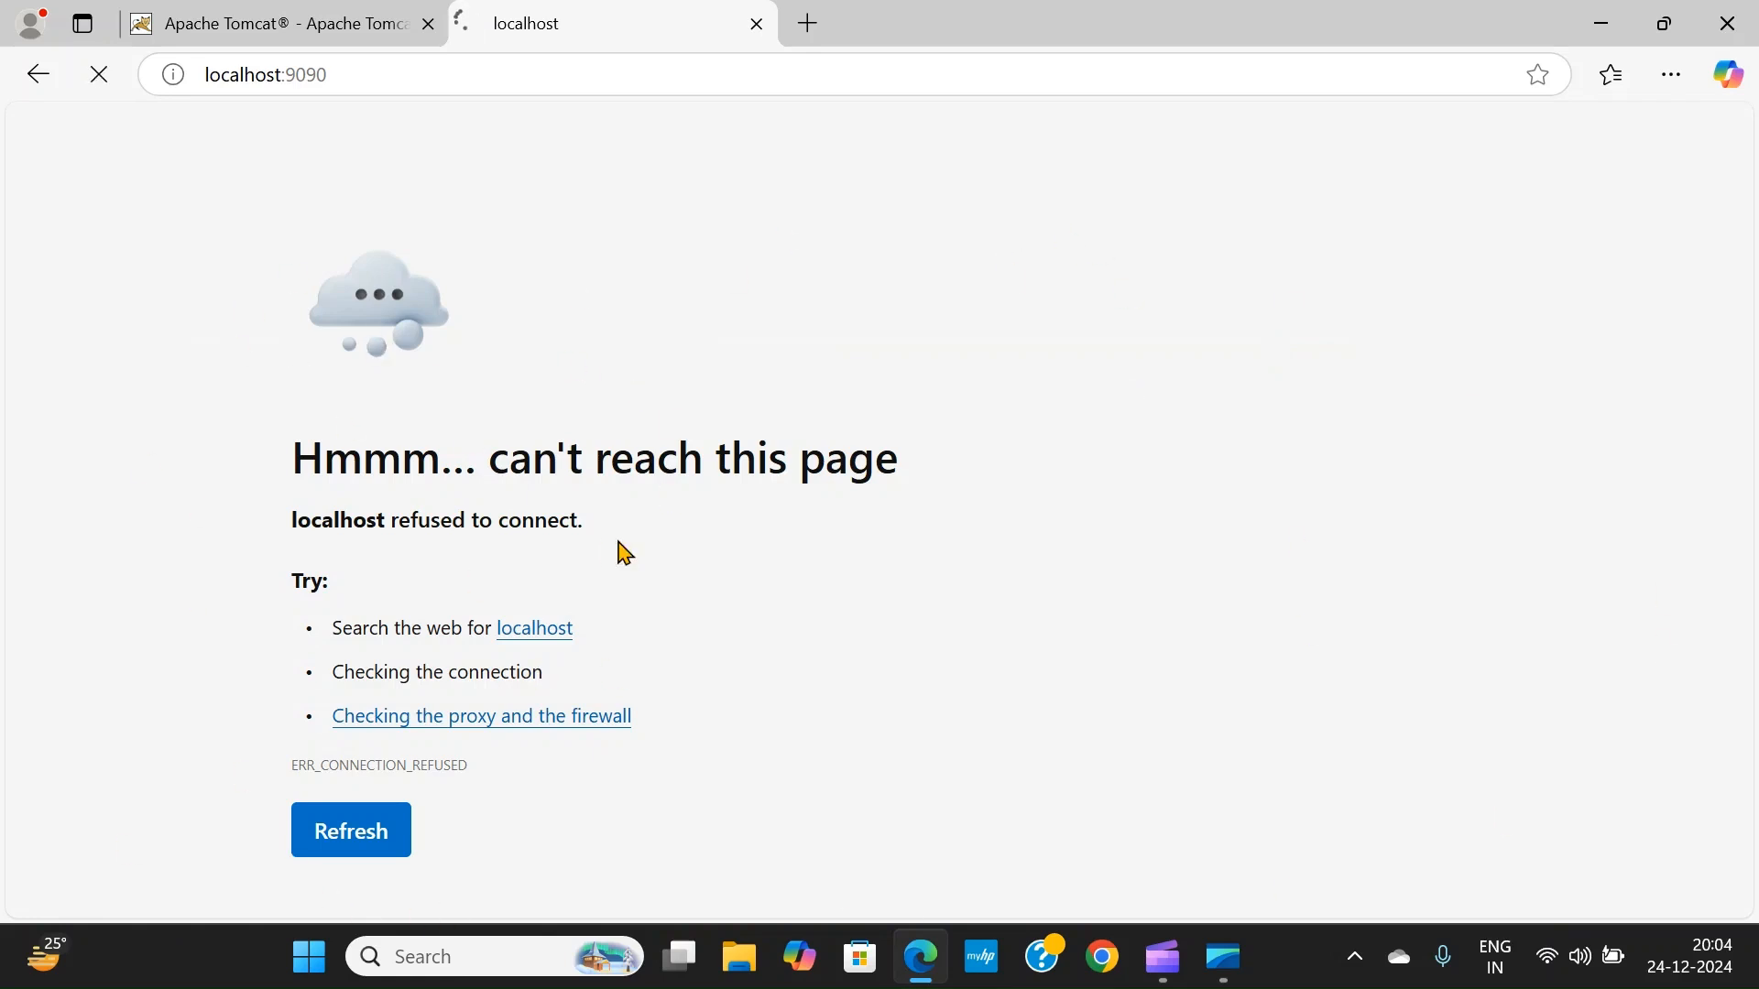
# Find Configure Tomcat through the Windows search, start the Tomcat9 service with it, and reload the localhost:9090 page.
pyautogui.click(445, 962)
pyautogui.write('con')
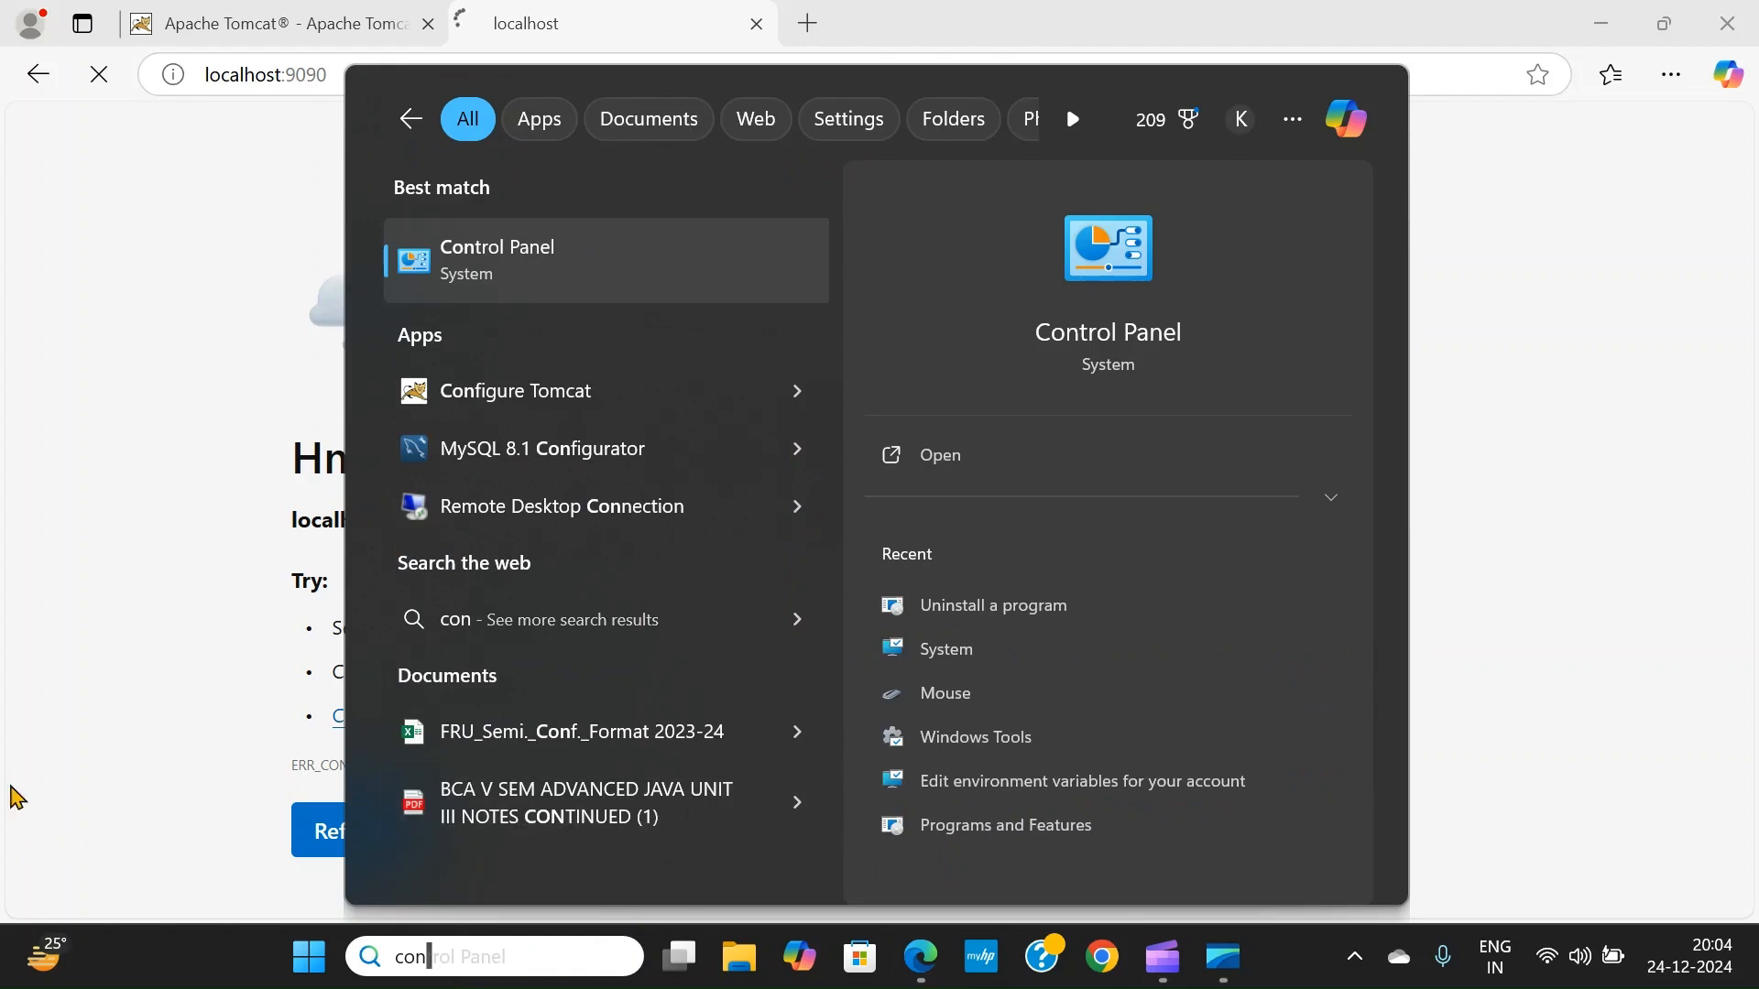
pyautogui.click(520, 396)
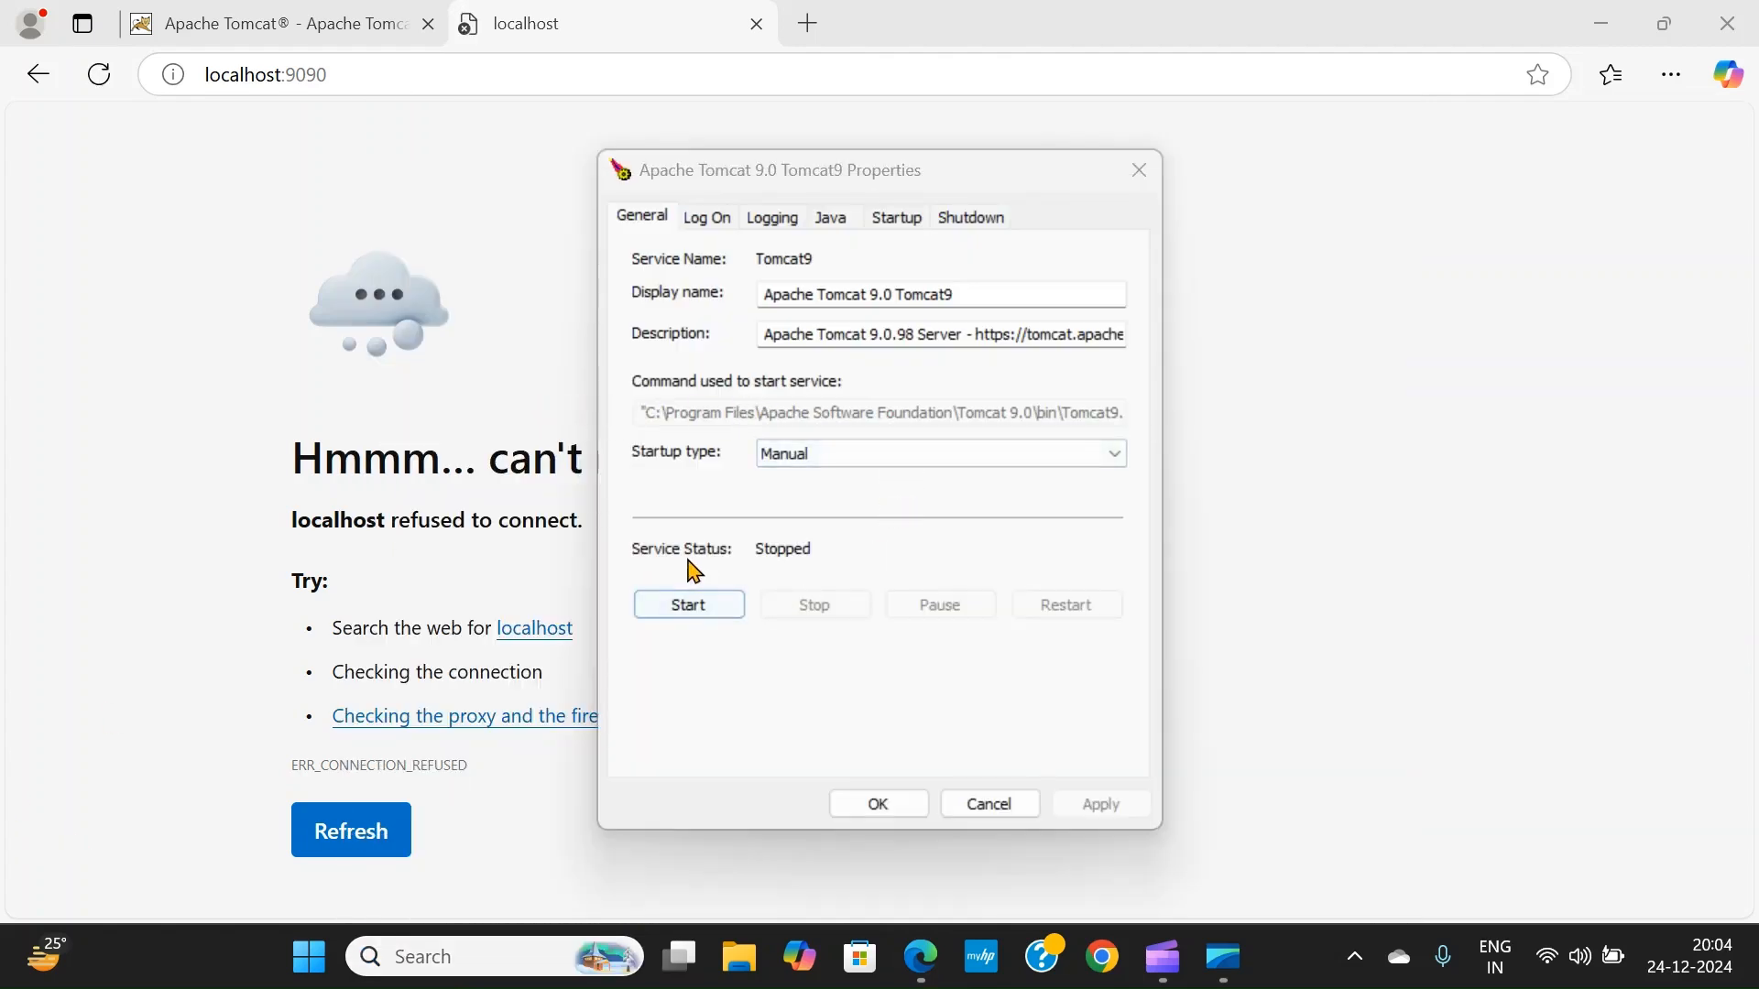
pyautogui.click(692, 608)
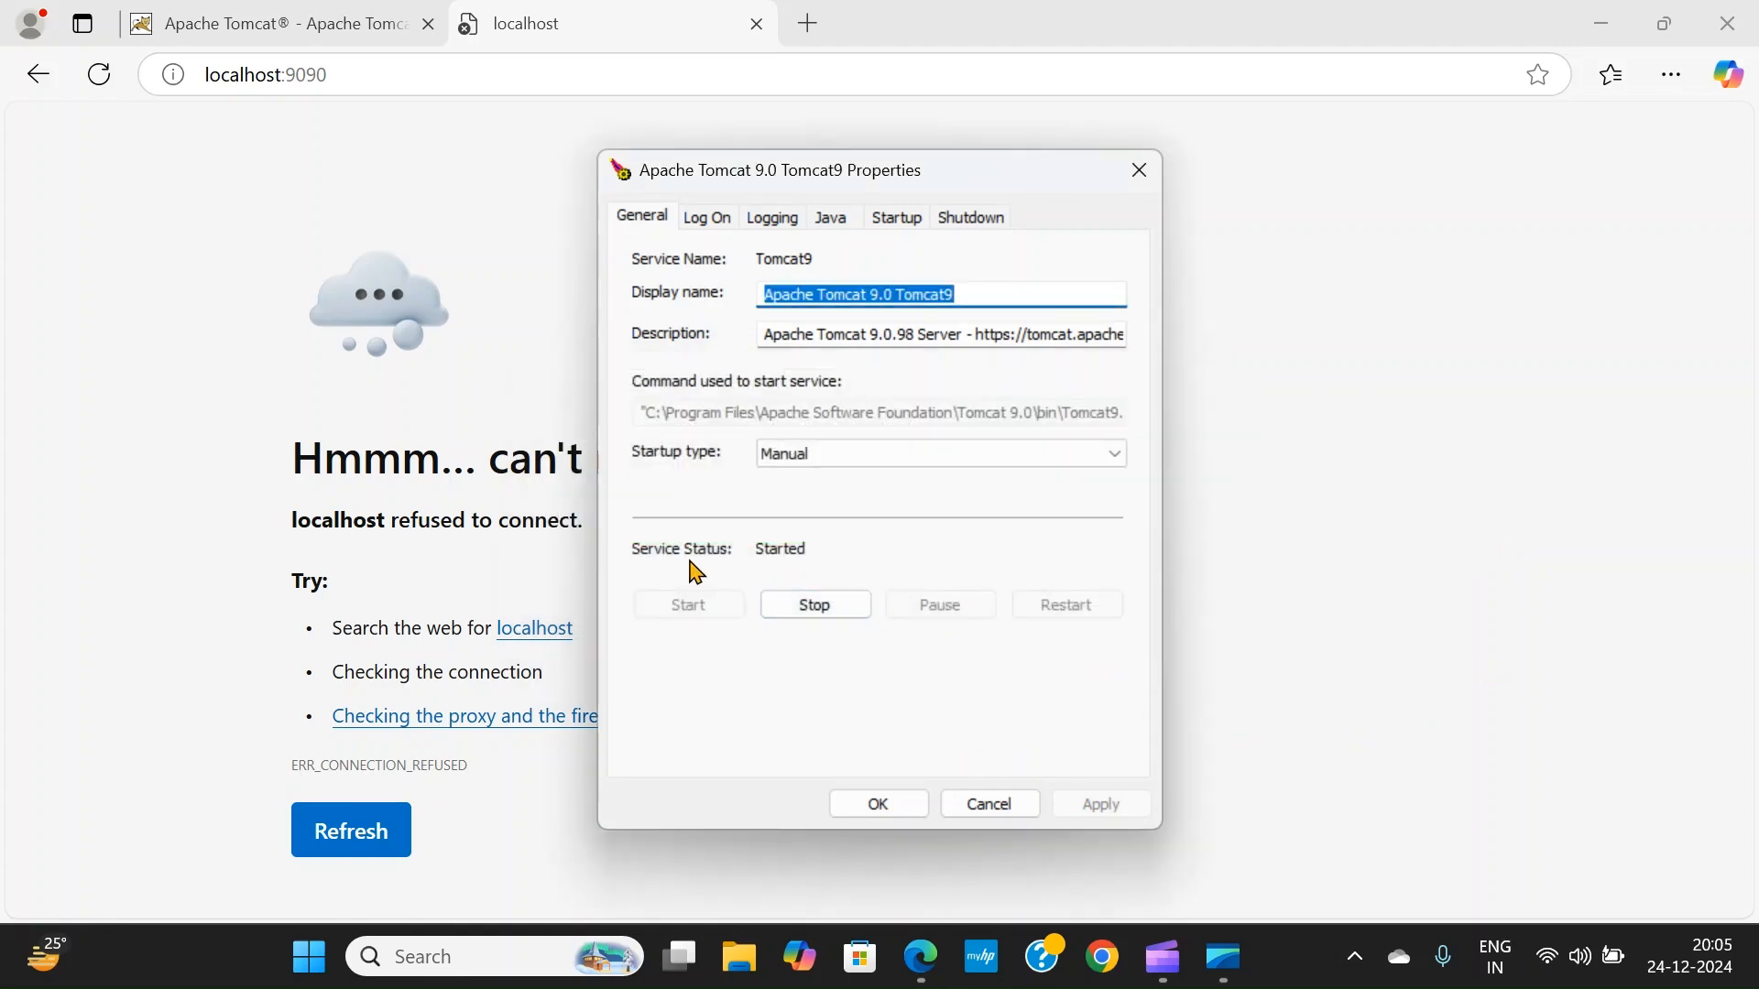
pyautogui.click(174, 158)
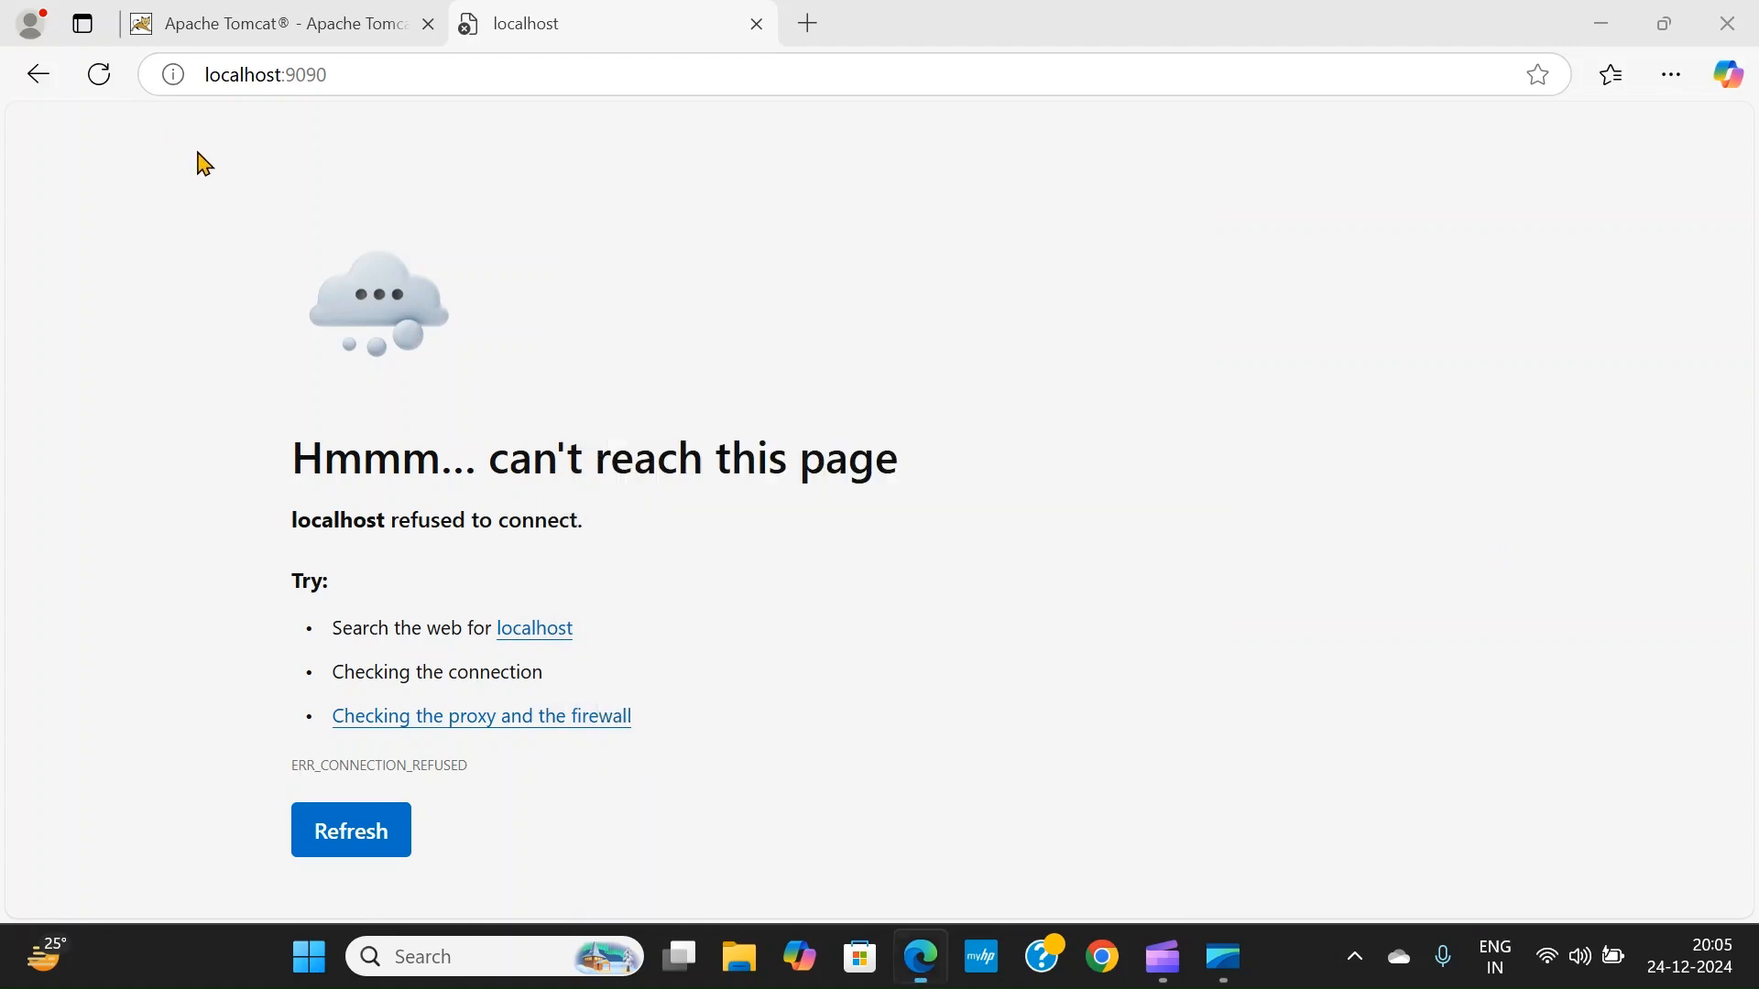
pyautogui.click(99, 74)
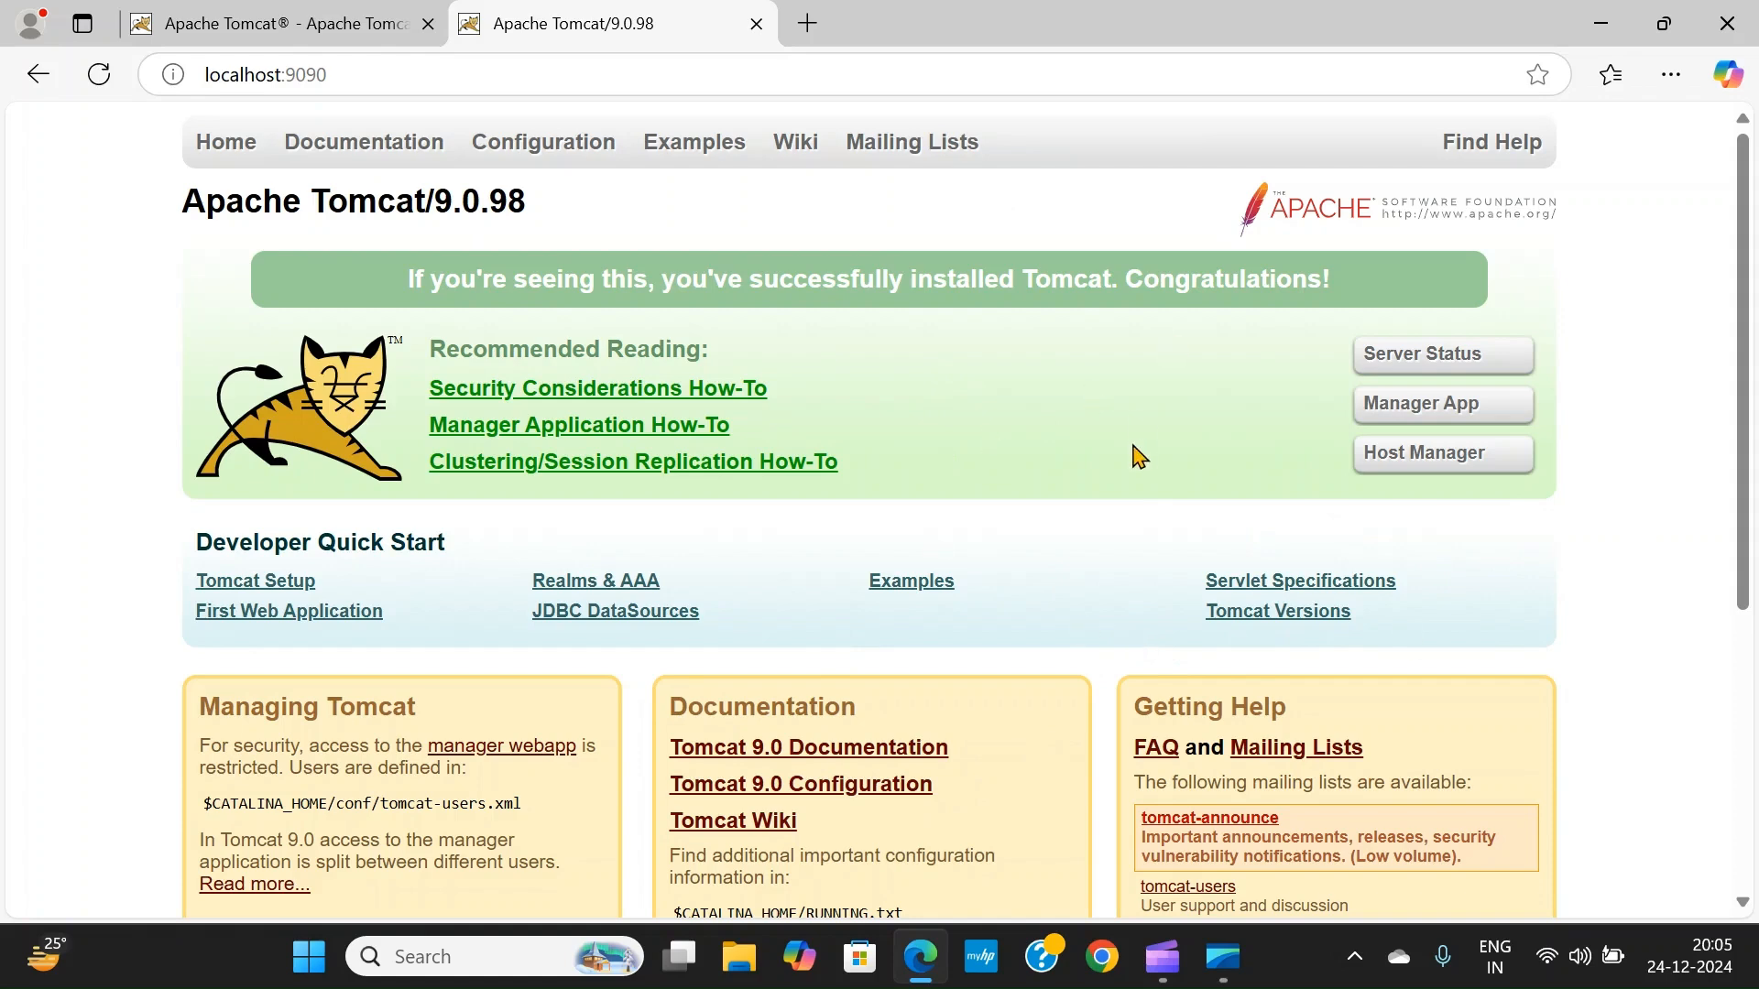
# Open the folder C:\Program Files\Apache Software Foundation\Tomcat 9.0\lib in File Explorer.
pyautogui.click(746, 980)
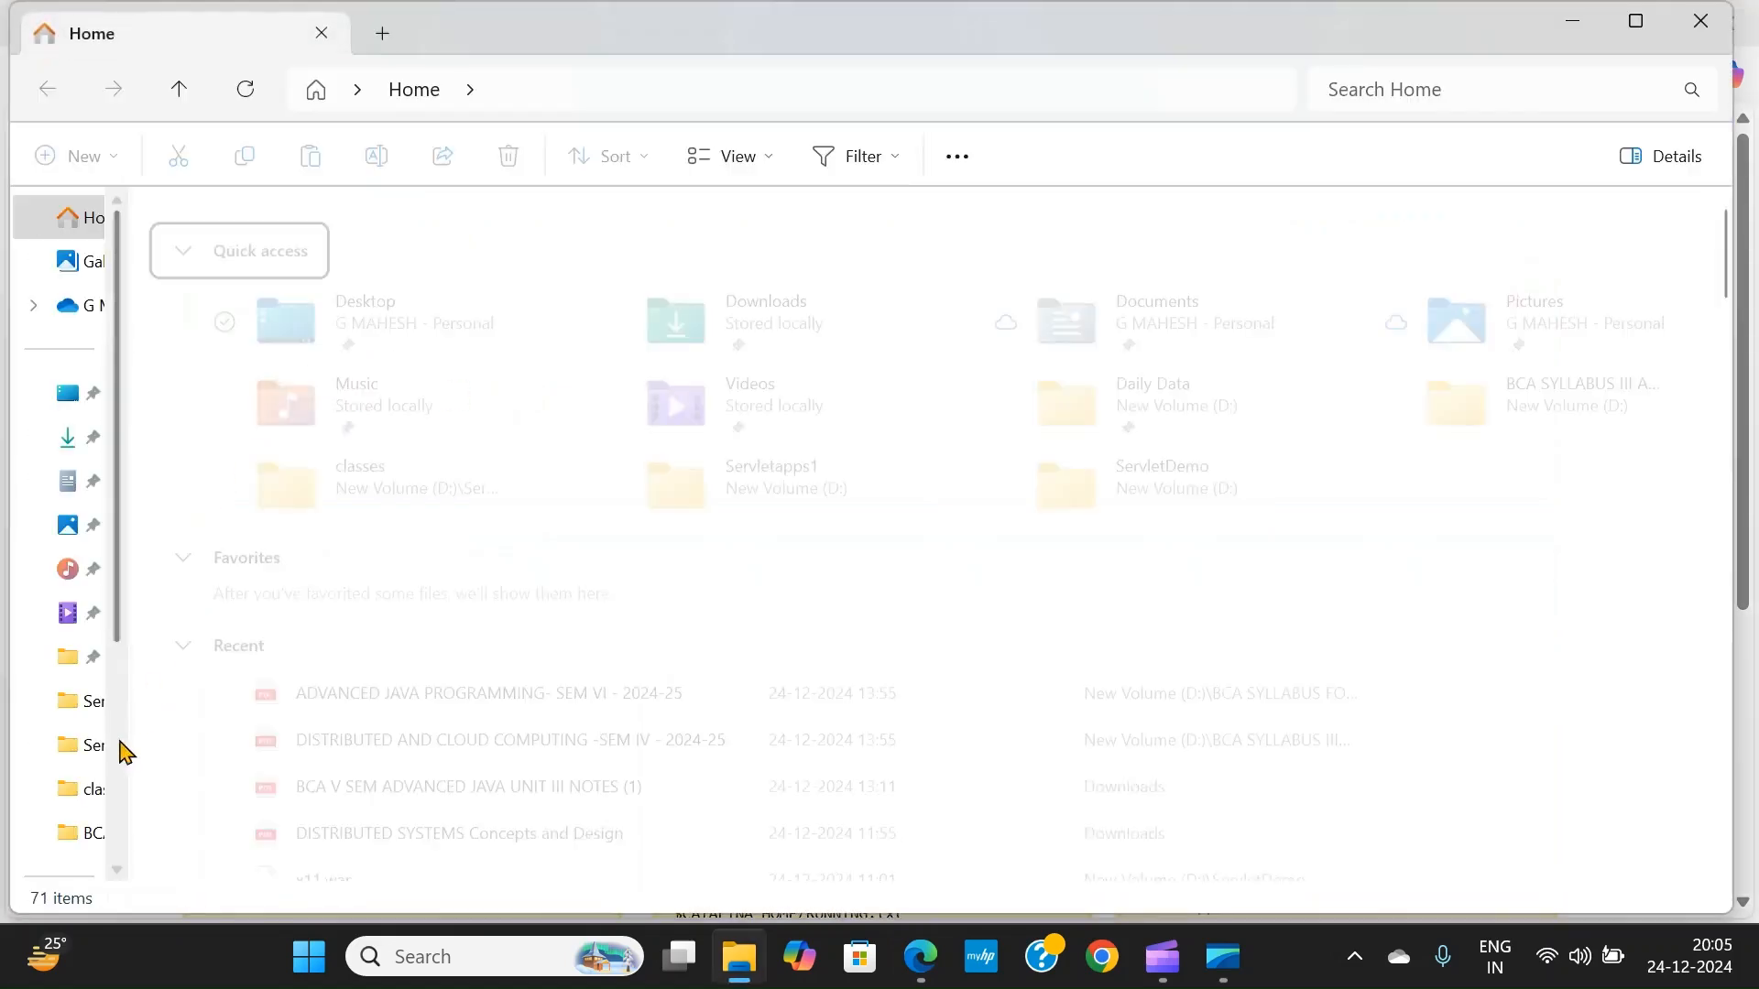
pyautogui.scroll(-3, 115, 761)
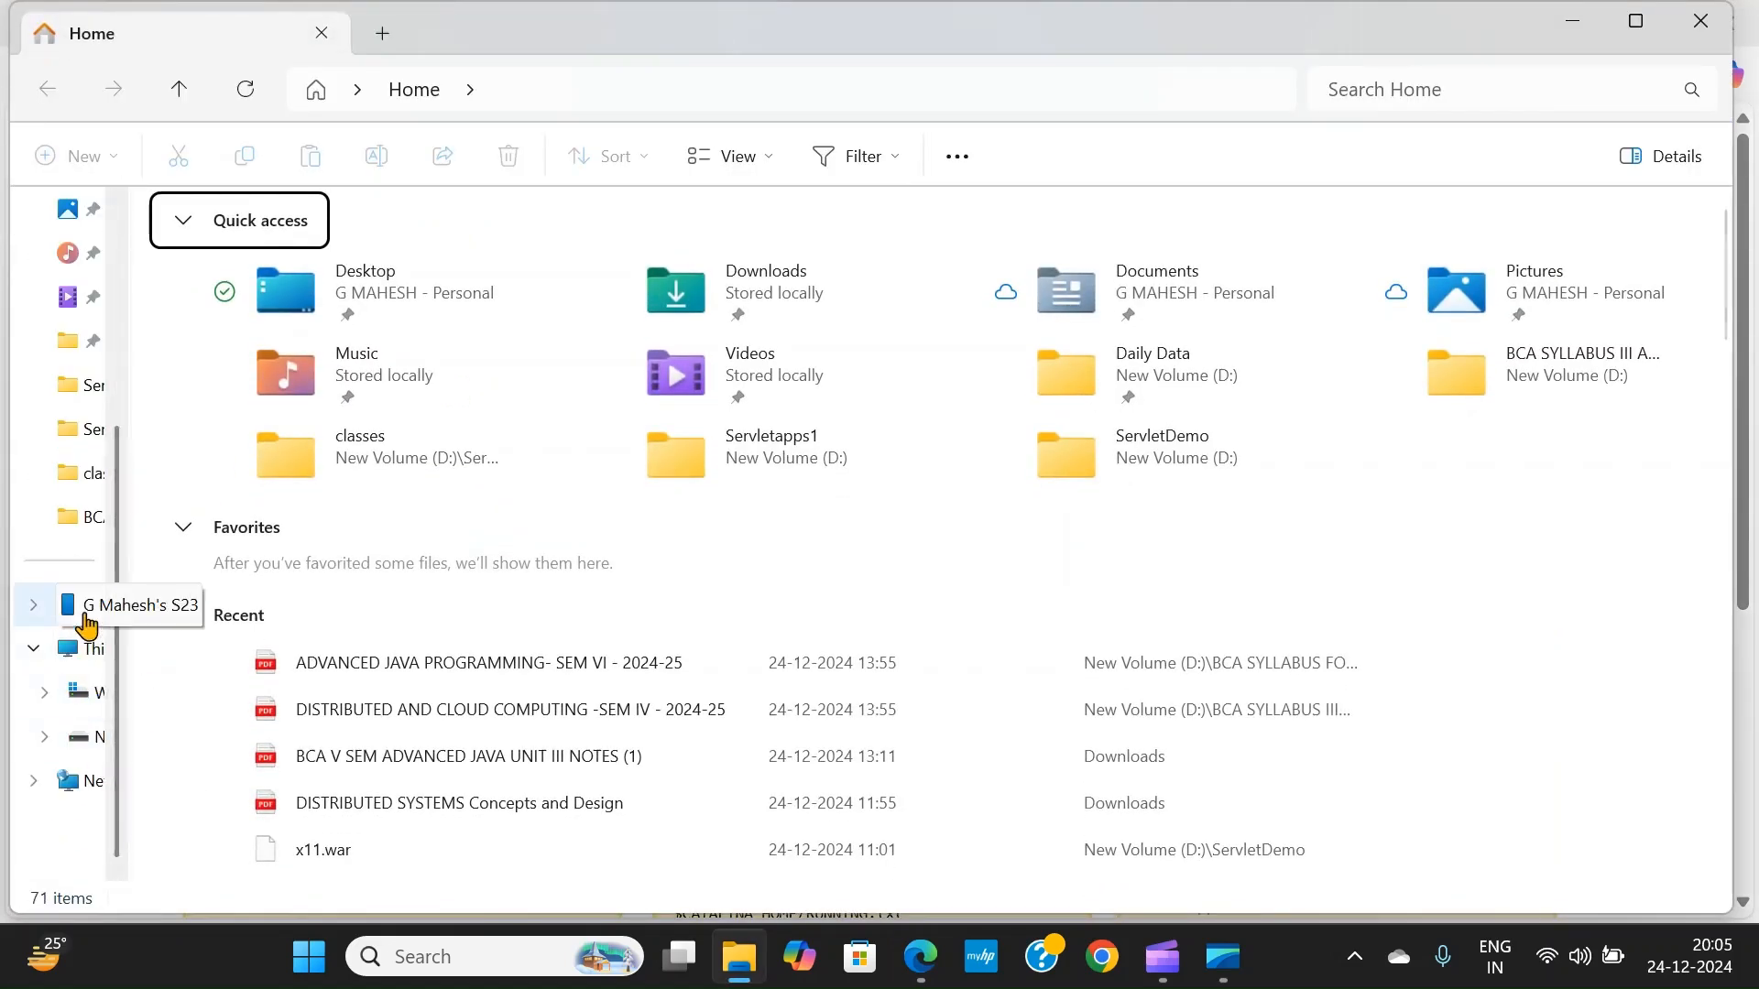
pyautogui.click(83, 653)
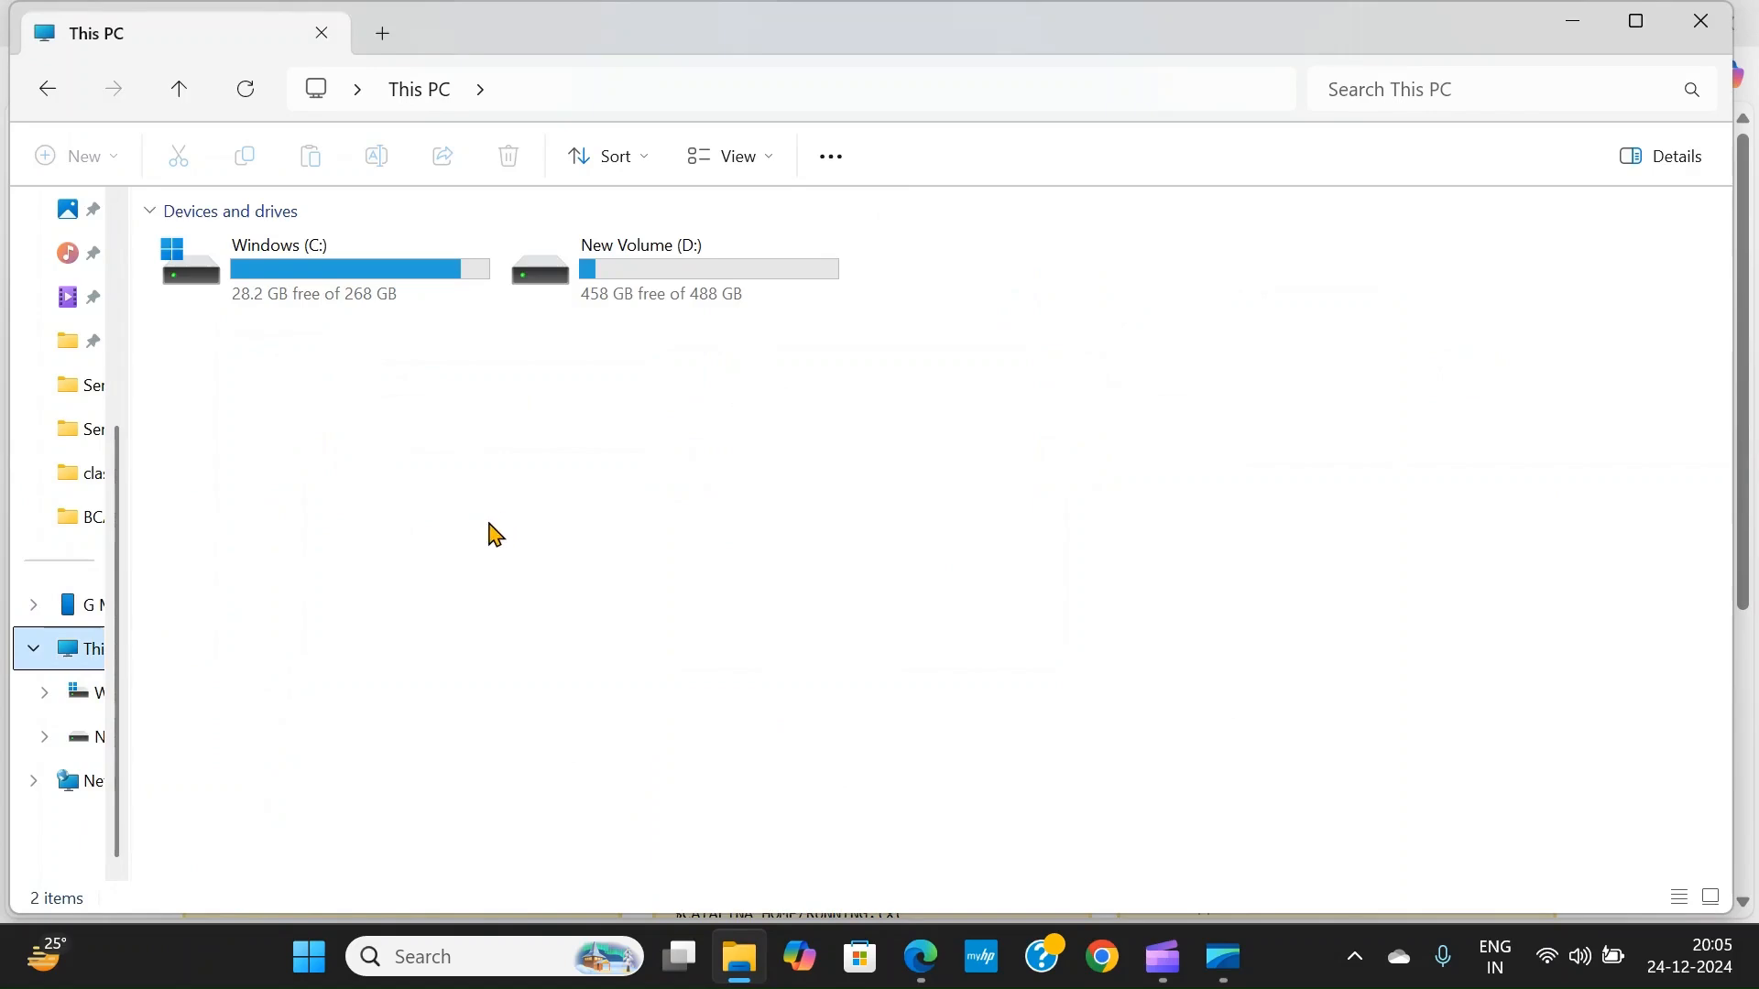
pyautogui.doubleClick(364, 284)
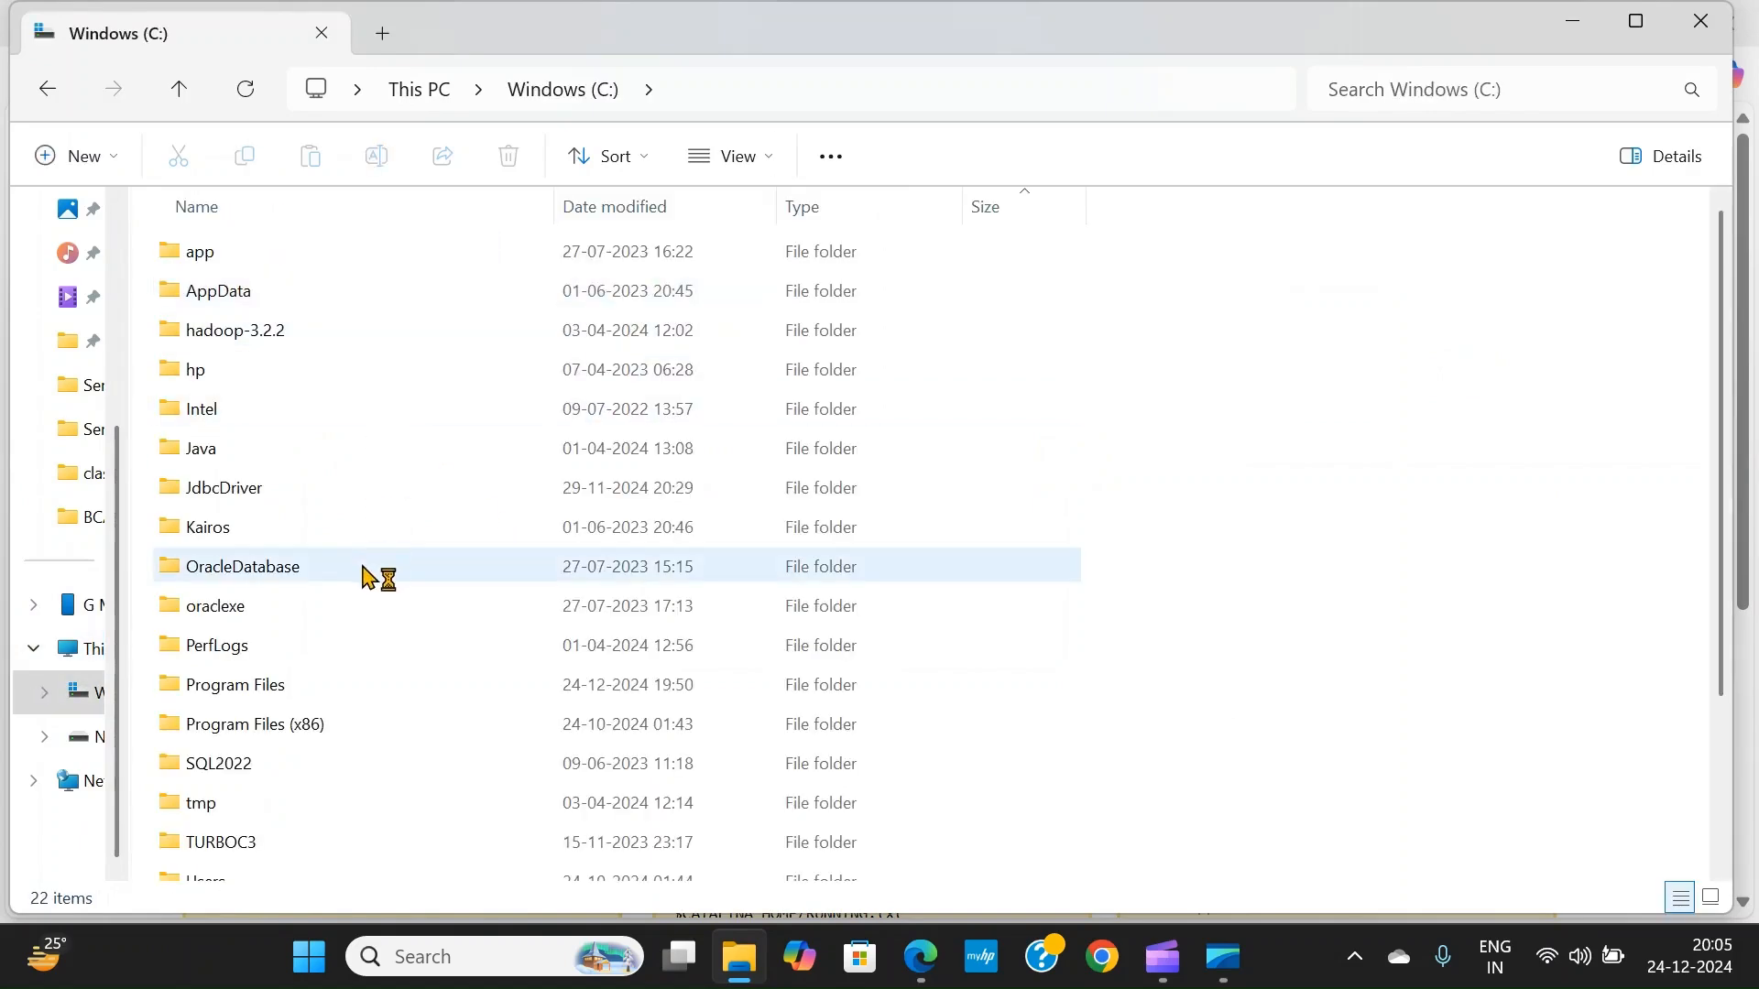
pyautogui.scroll(-1, 373, 573)
pyautogui.doubleClick(322, 591)
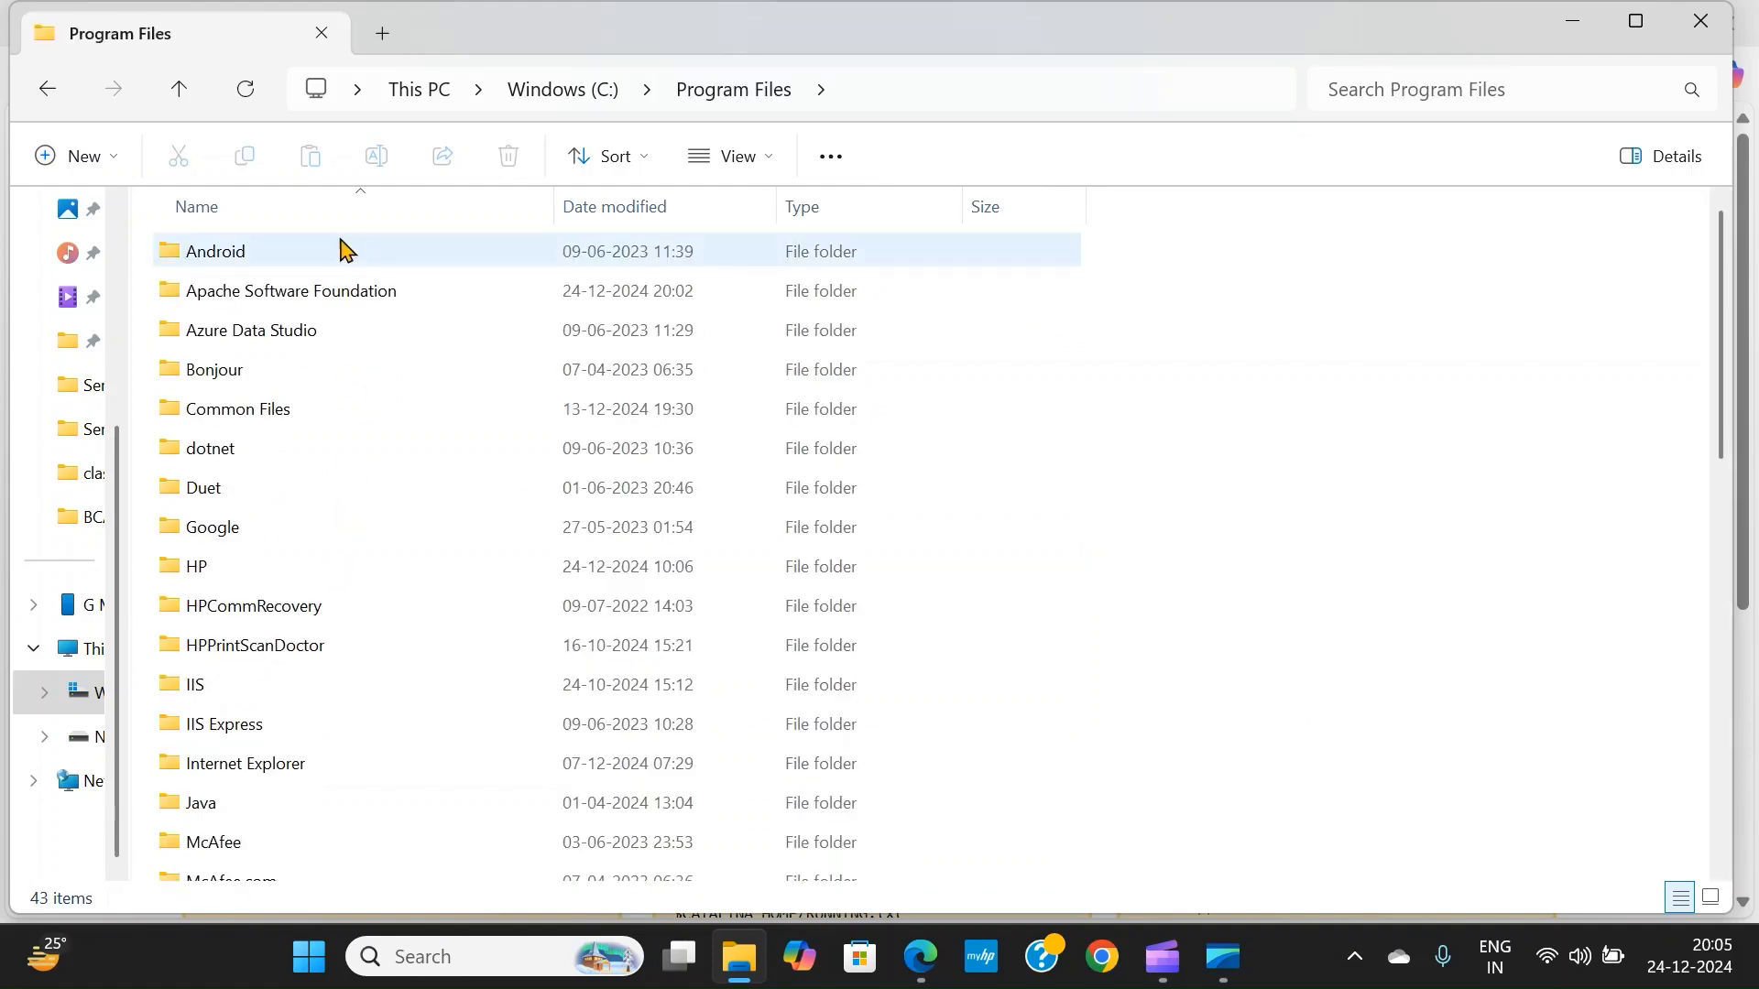
pyautogui.doubleClick(336, 306)
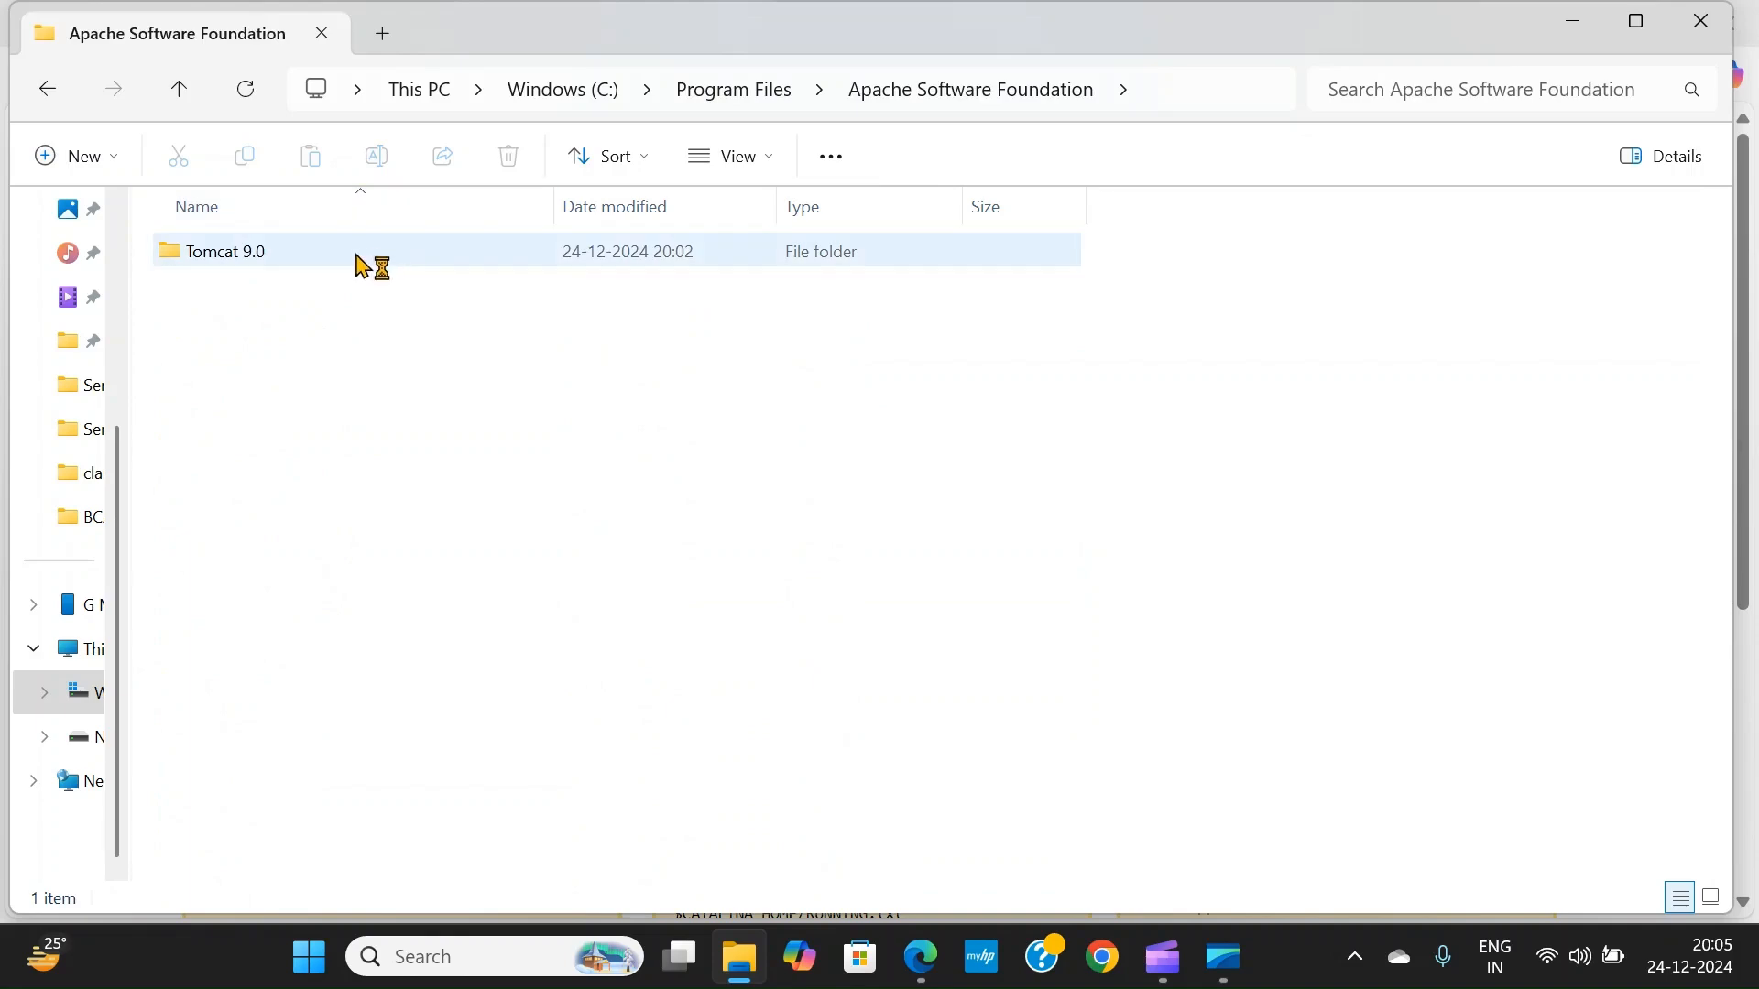
pyautogui.doubleClick(305, 260)
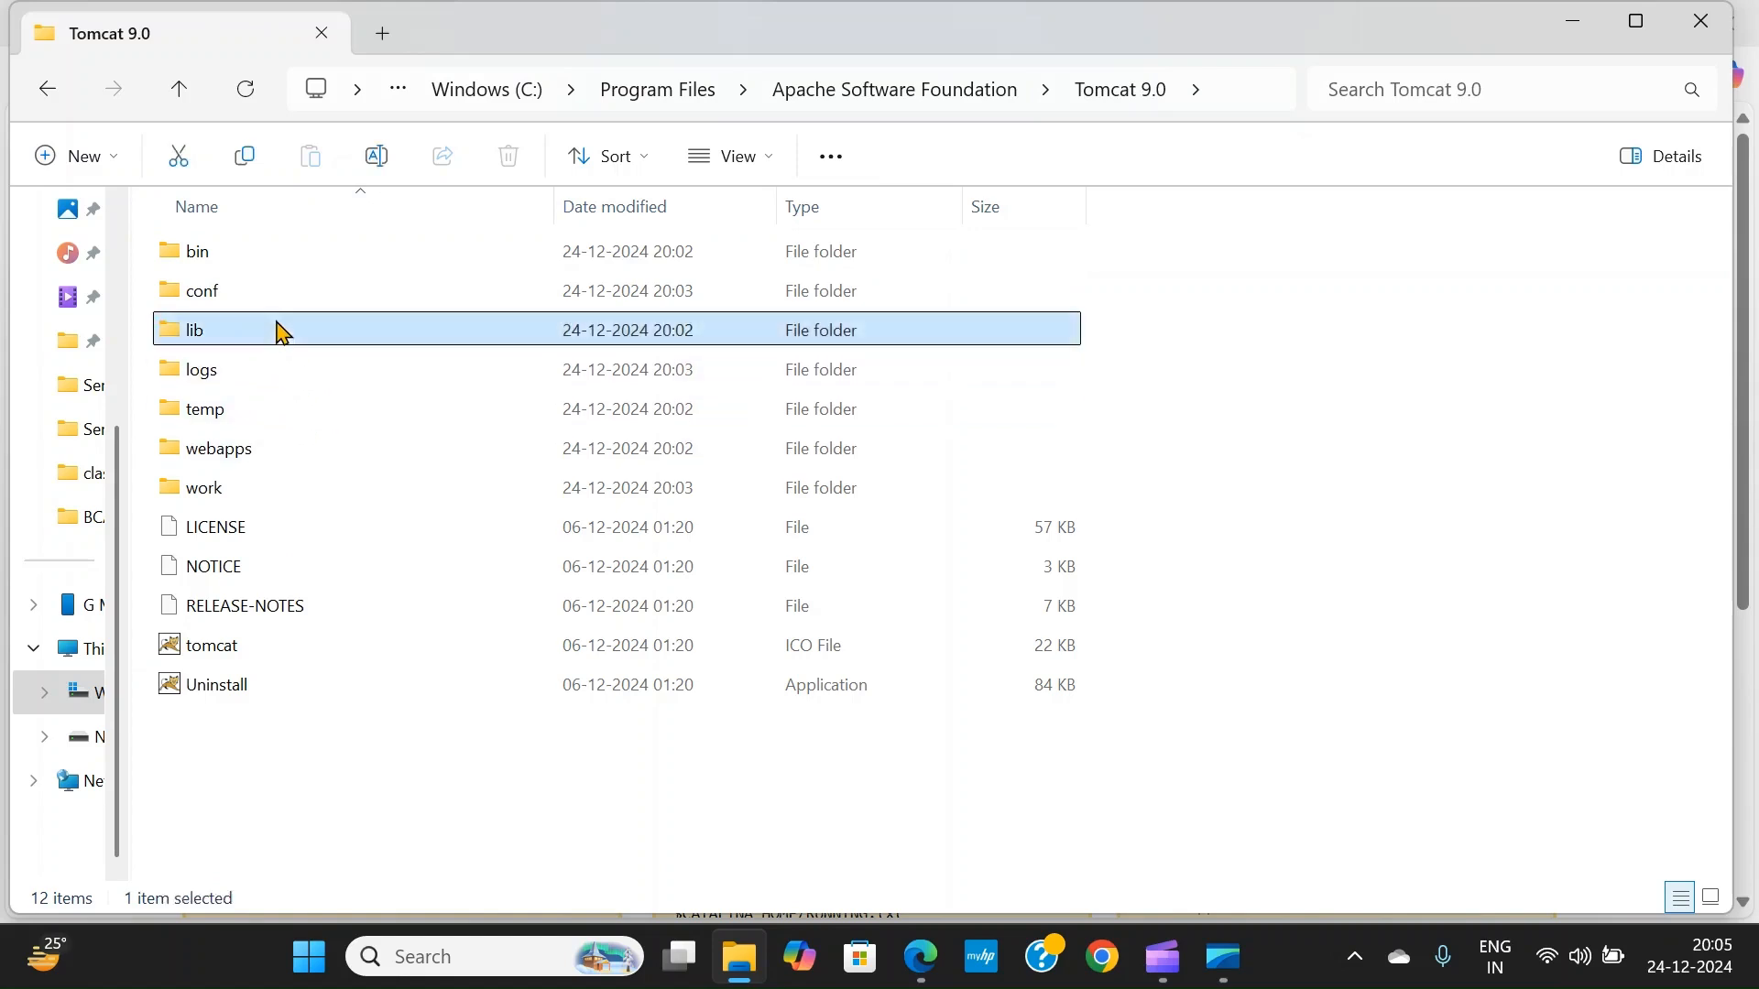
pyautogui.doubleClick(280, 332)
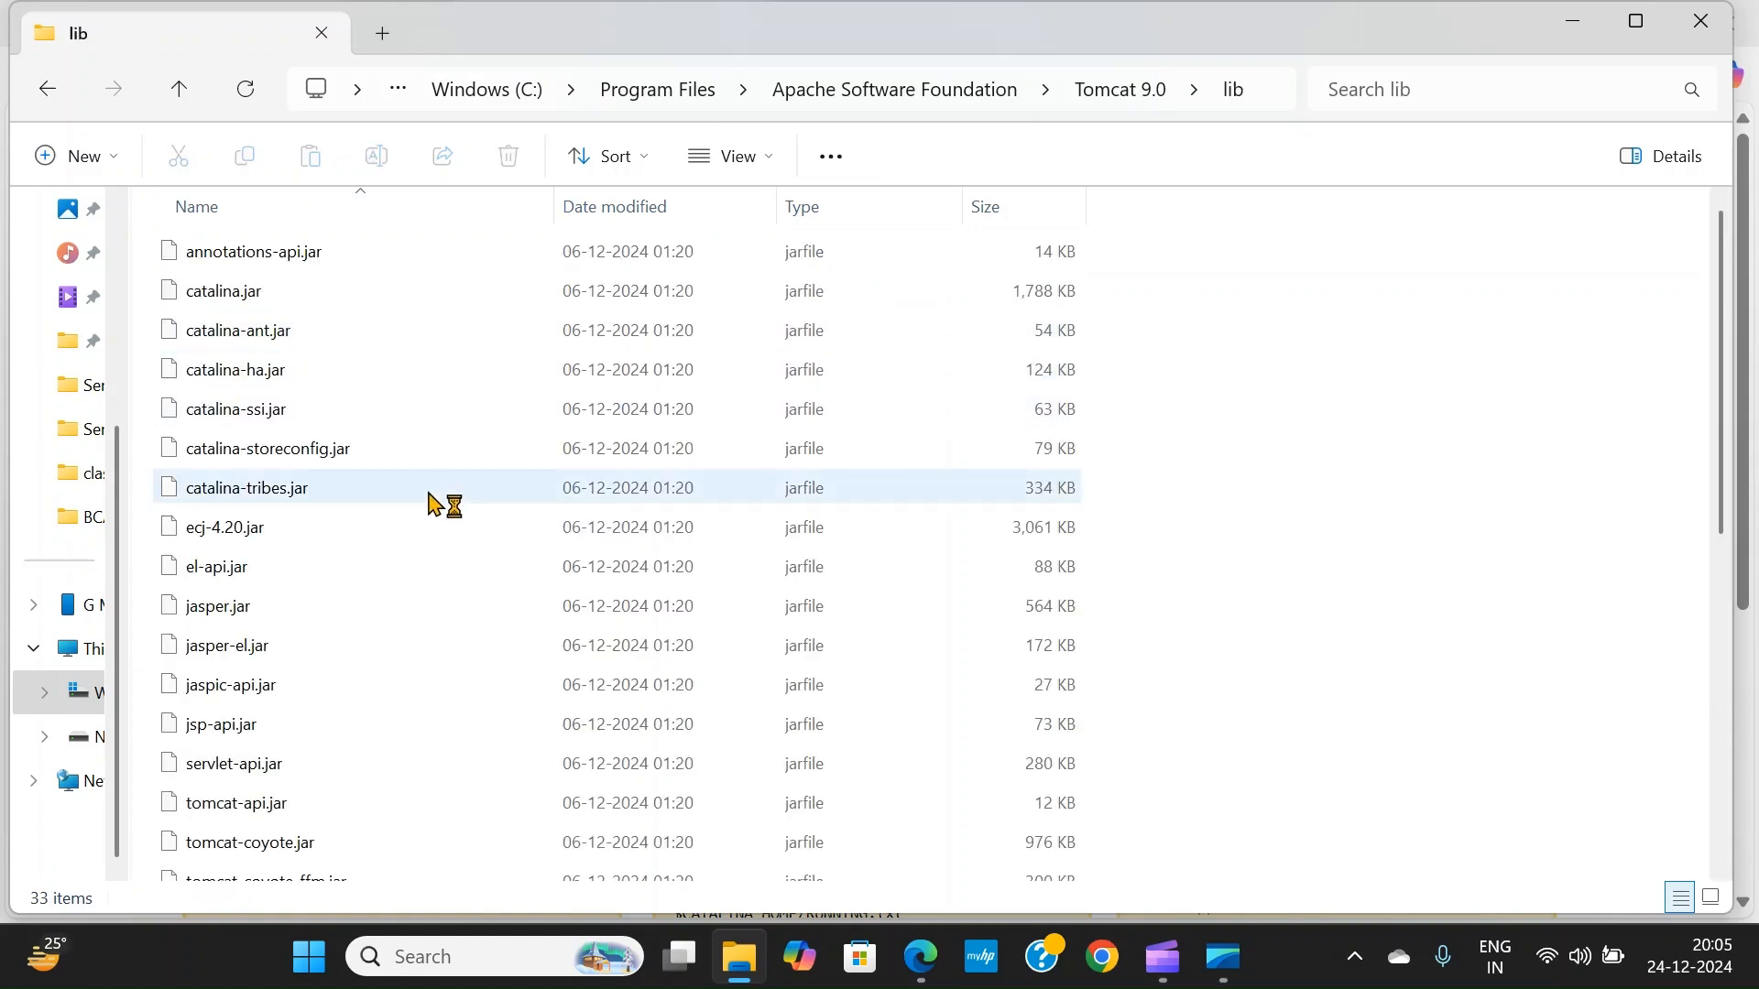
# Locate servlet-api.jar in the lib folder and copy the folder's full path.
pyautogui.click(298, 774)
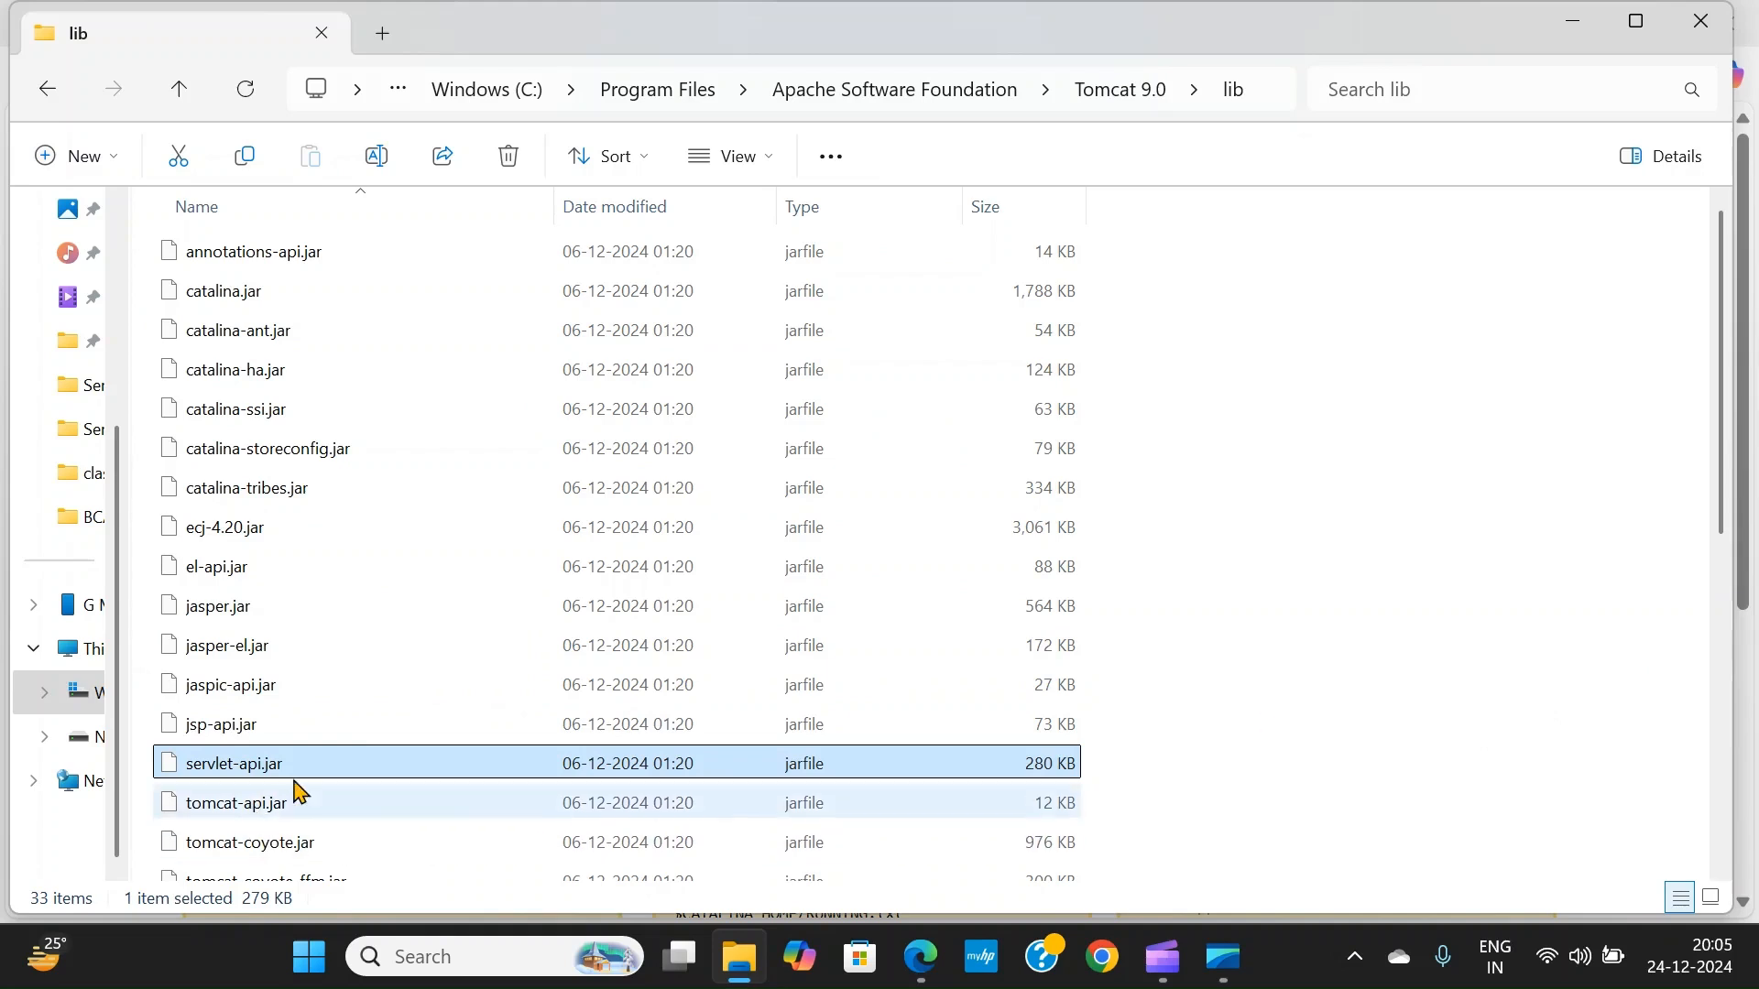
pyautogui.scroll(-3, 376, 705)
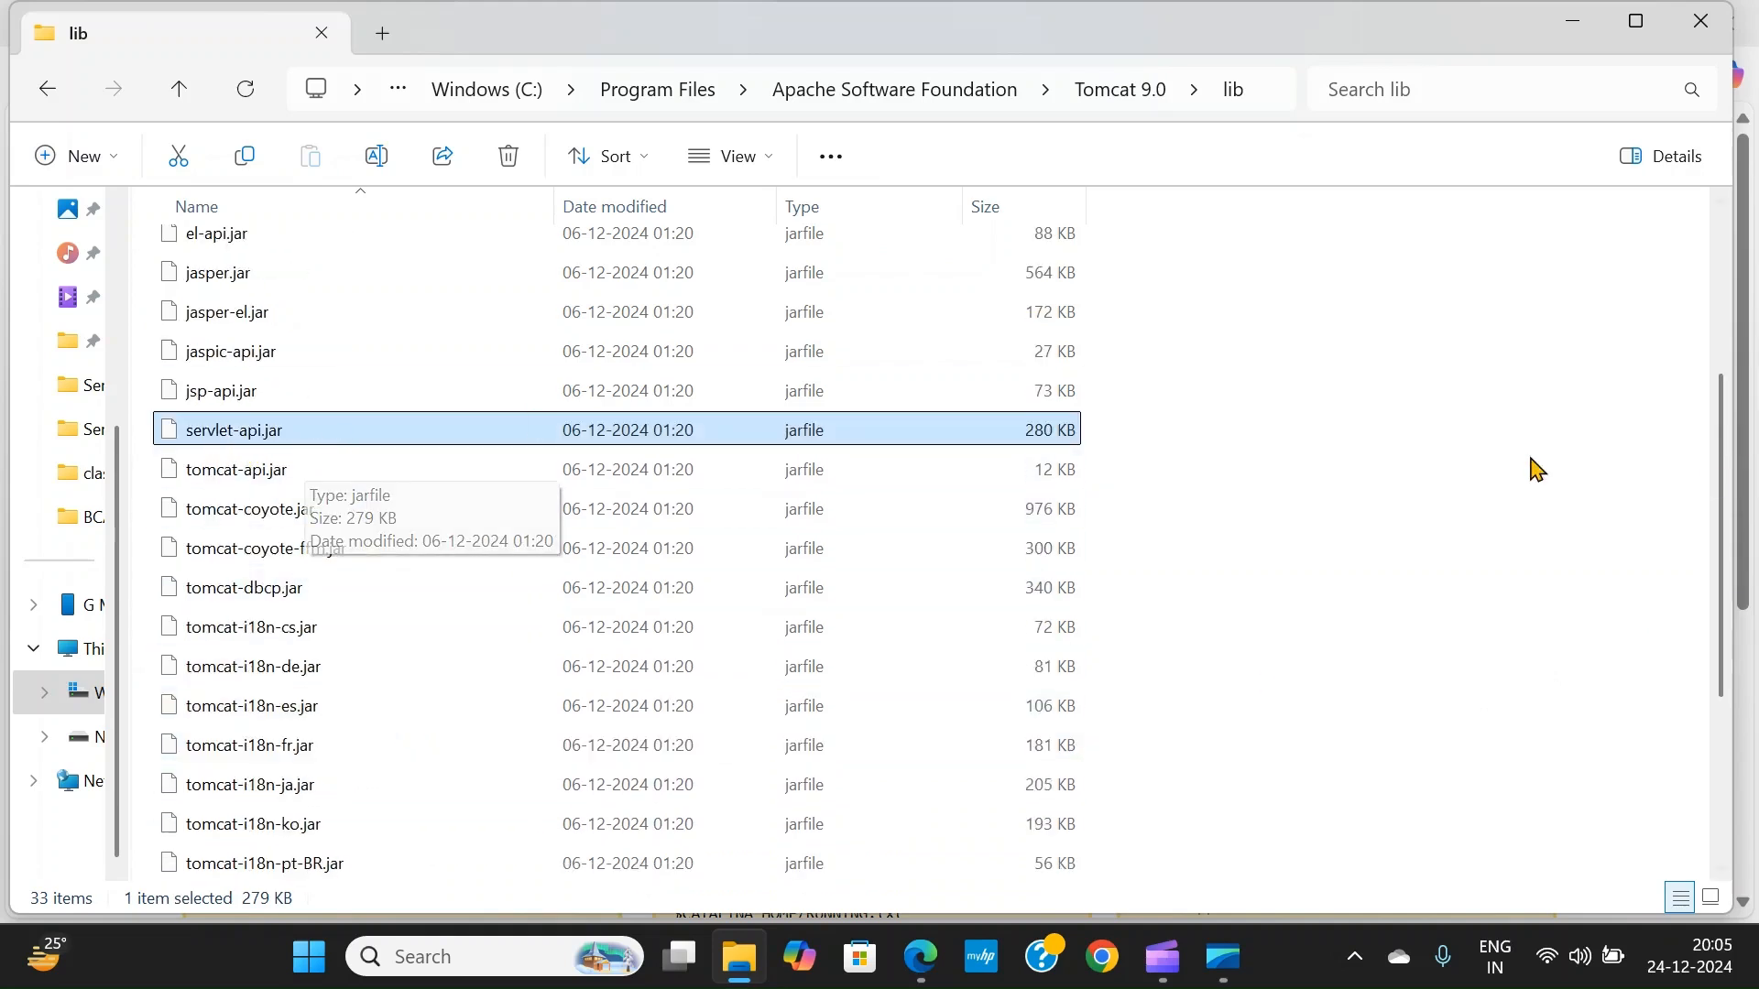
pyautogui.click(1262, 89)
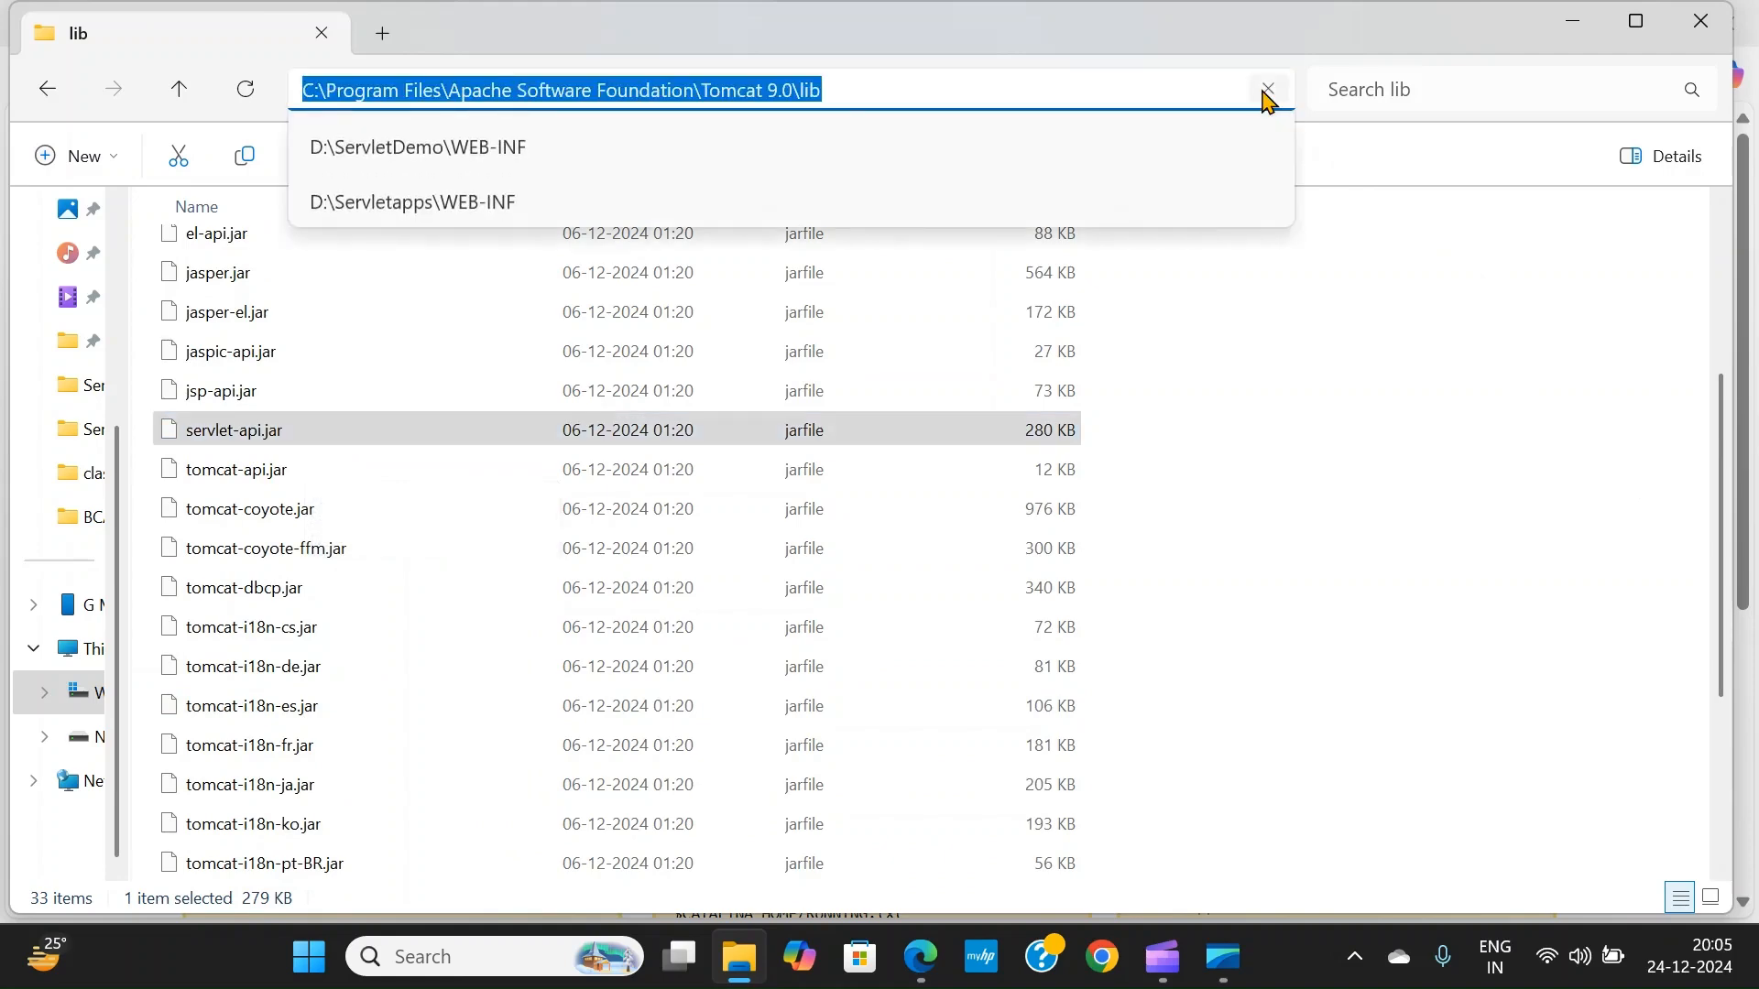
pyautogui.rightClick(742, 90)
pyautogui.click(811, 164)
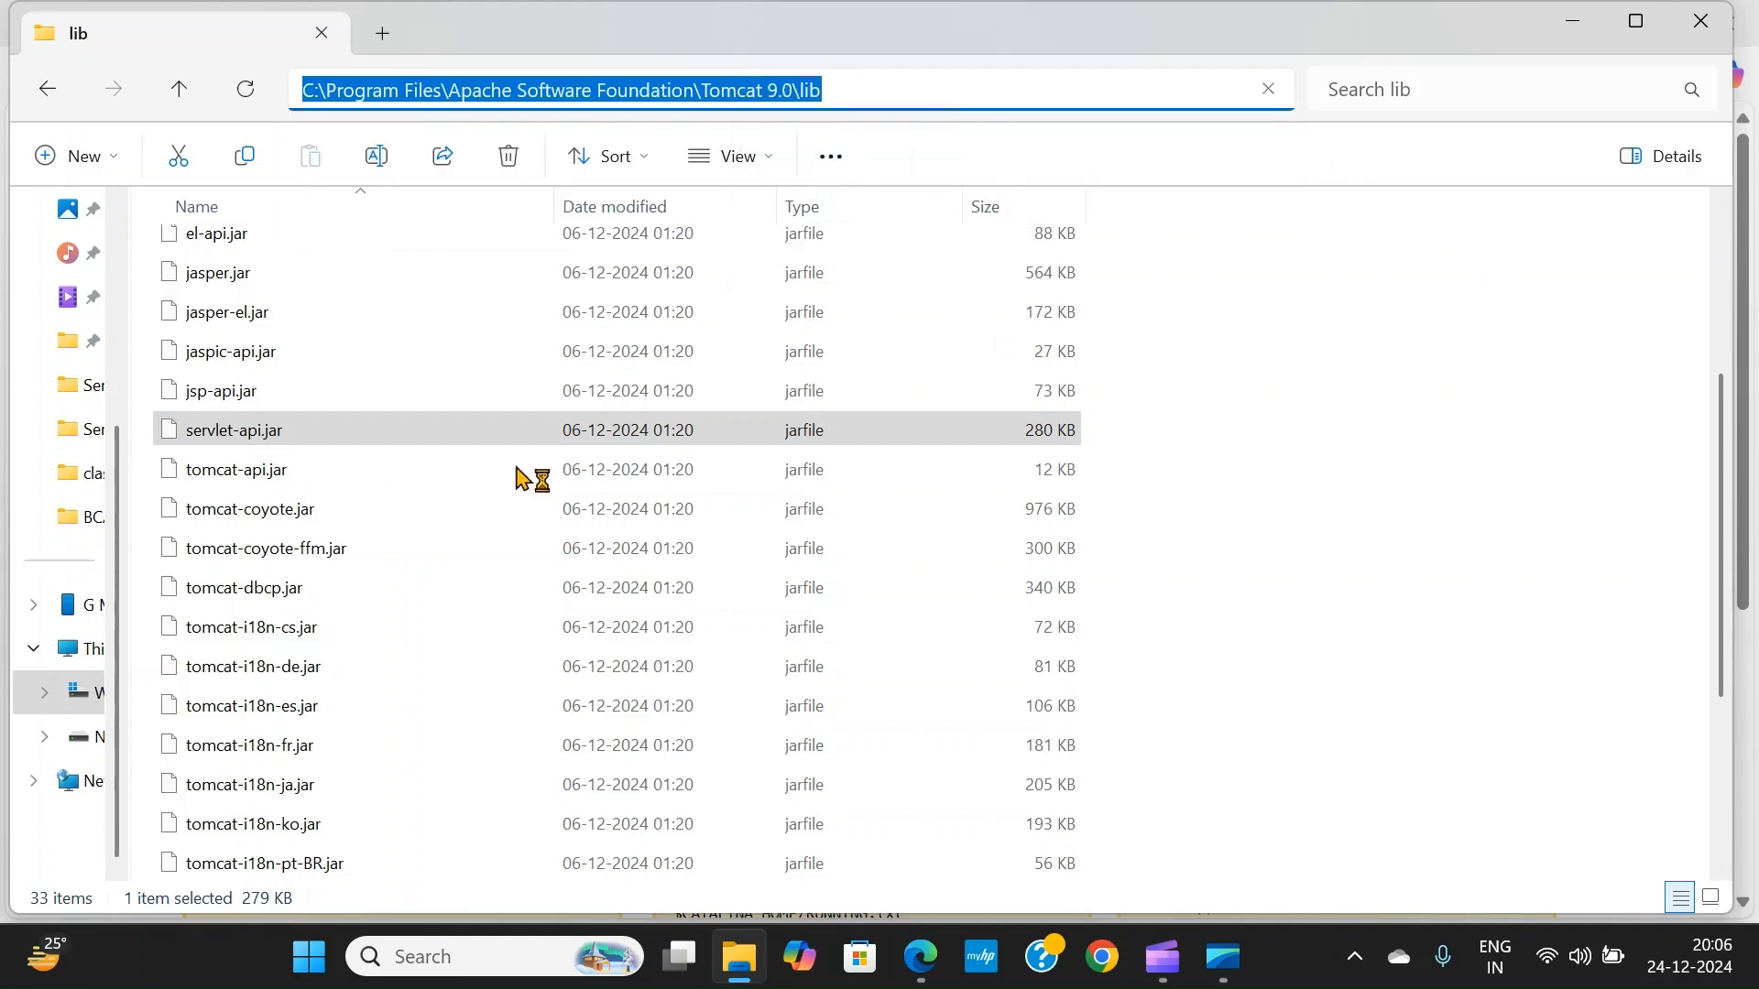
# Open the Windows Environment Variables through This PC's properties and the advanced system settings.
pyautogui.rightClick(82, 653)
pyautogui.click(220, 562)
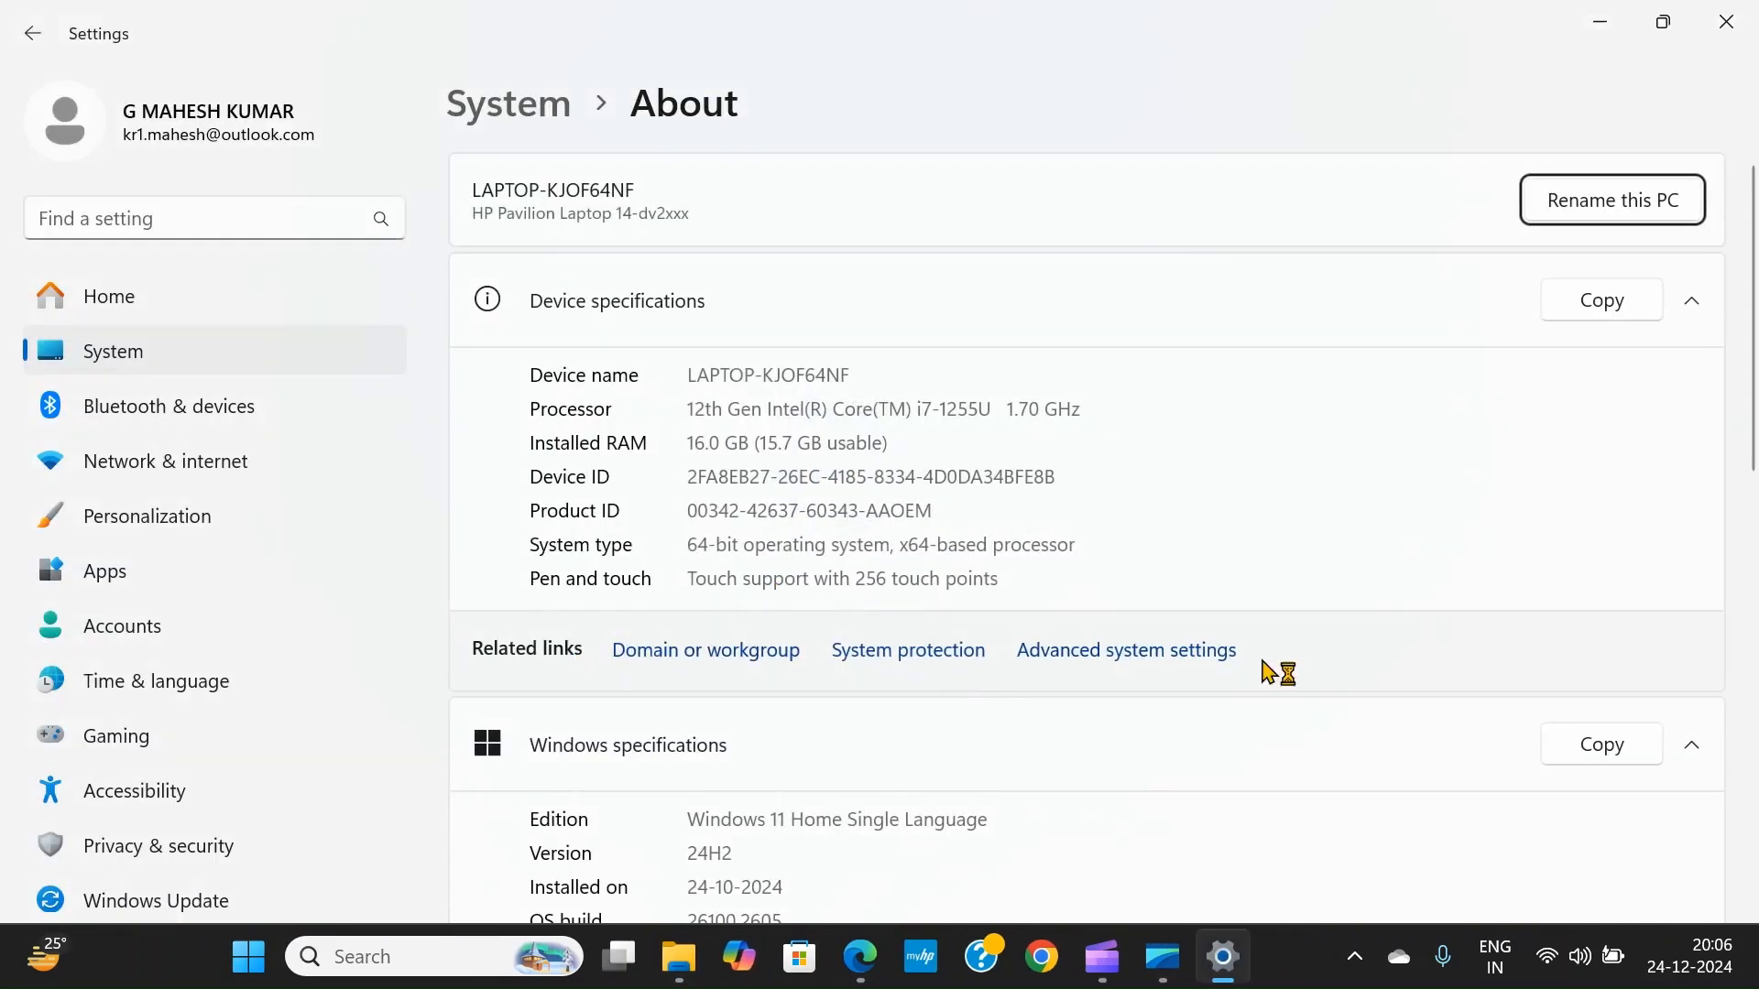
pyautogui.click(1118, 661)
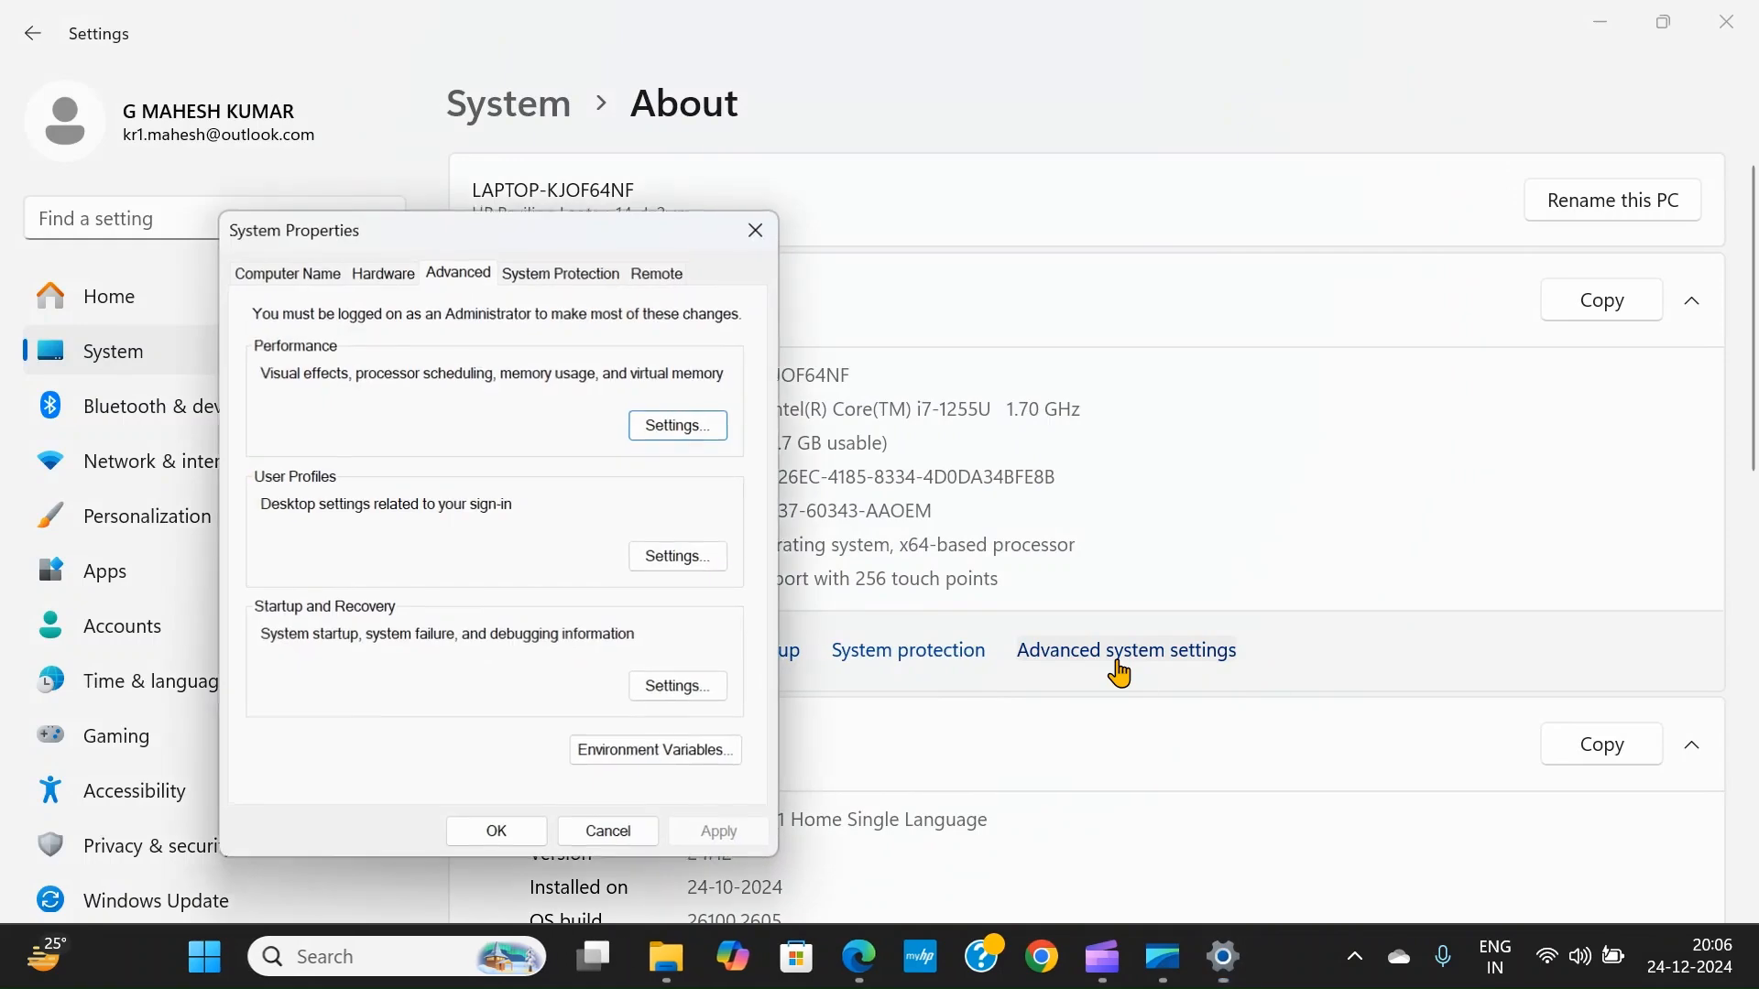
pyautogui.click(634, 756)
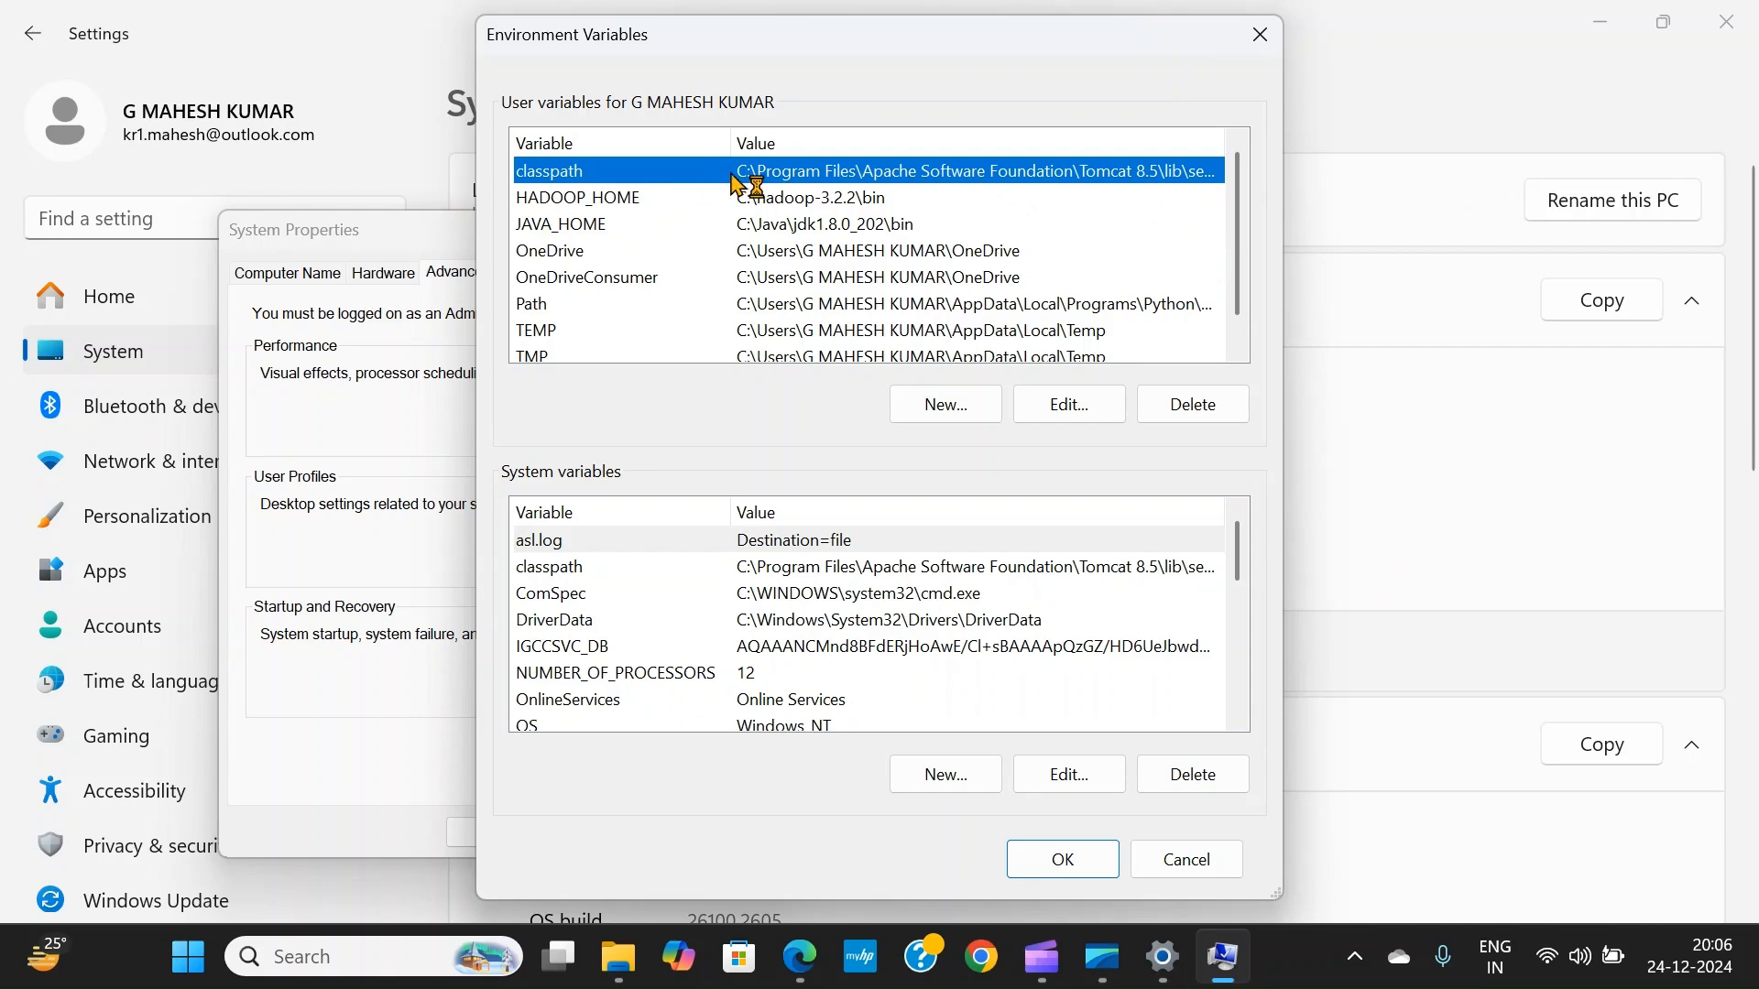
# Set the user variable classpath to C:\Program Files\Apache Software Foundation\Tomcat 9.0\lib\servlet-api.jar.
pyautogui.doubleClick(774, 173)
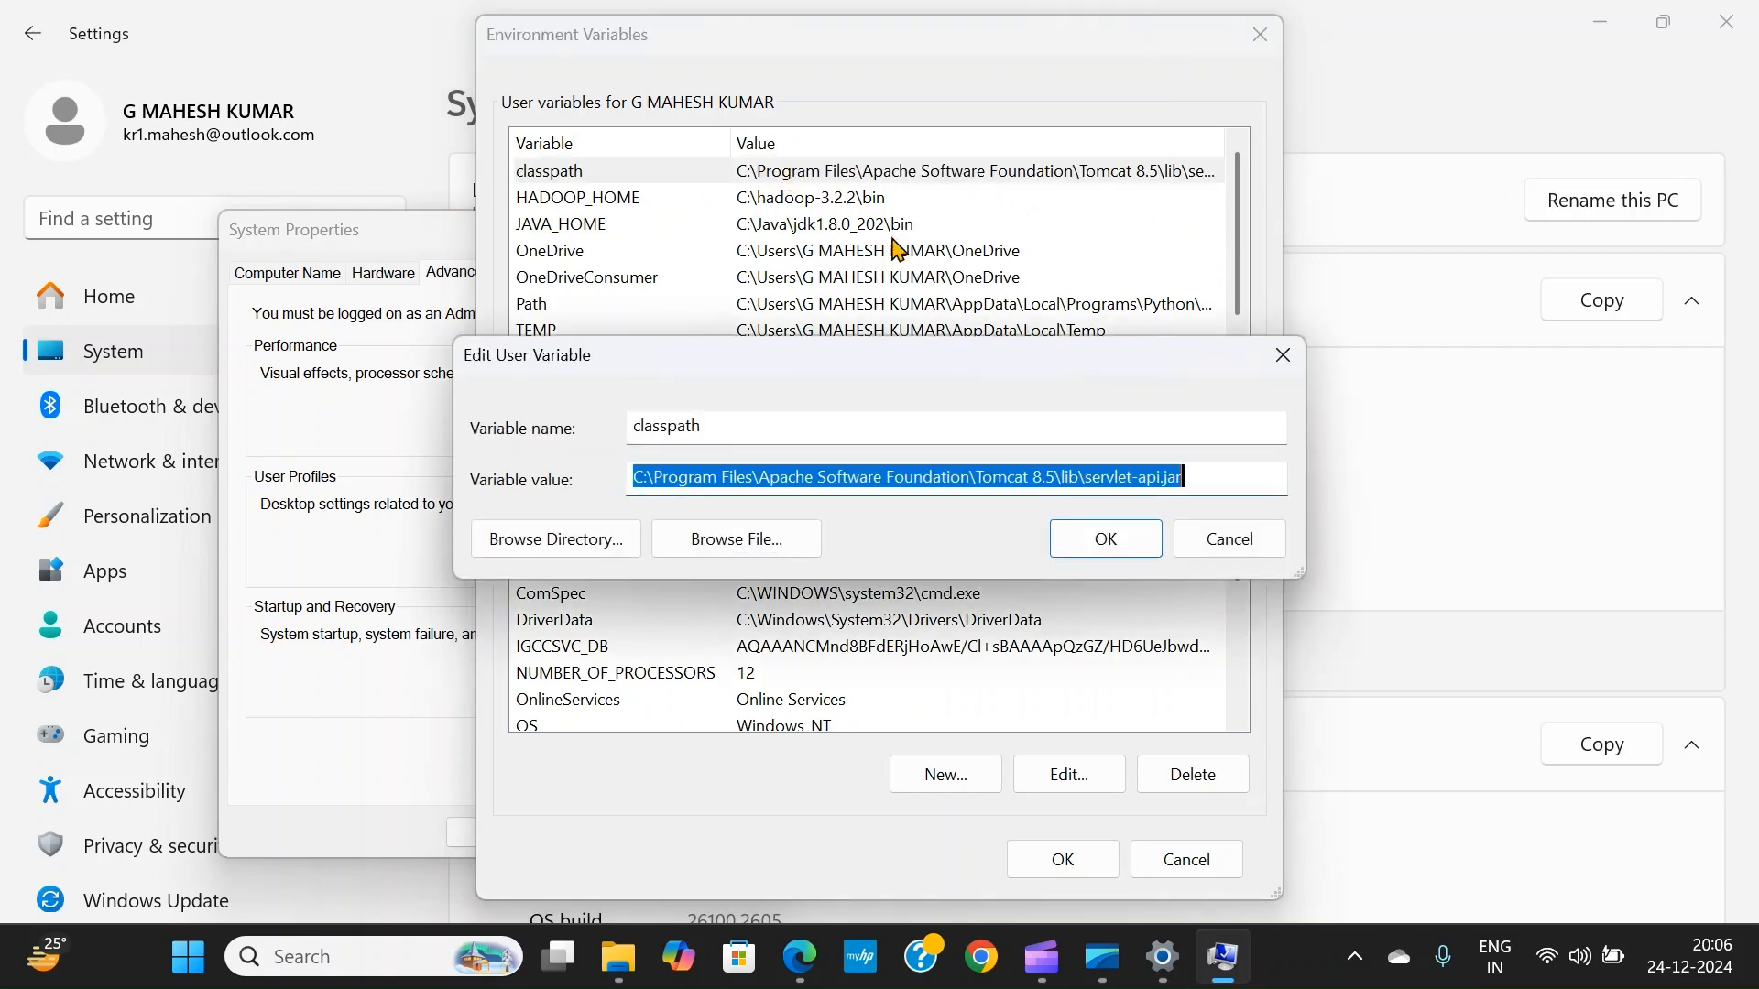
pyautogui.moveTo(722, 432); pyautogui.dragTo(630, 426)
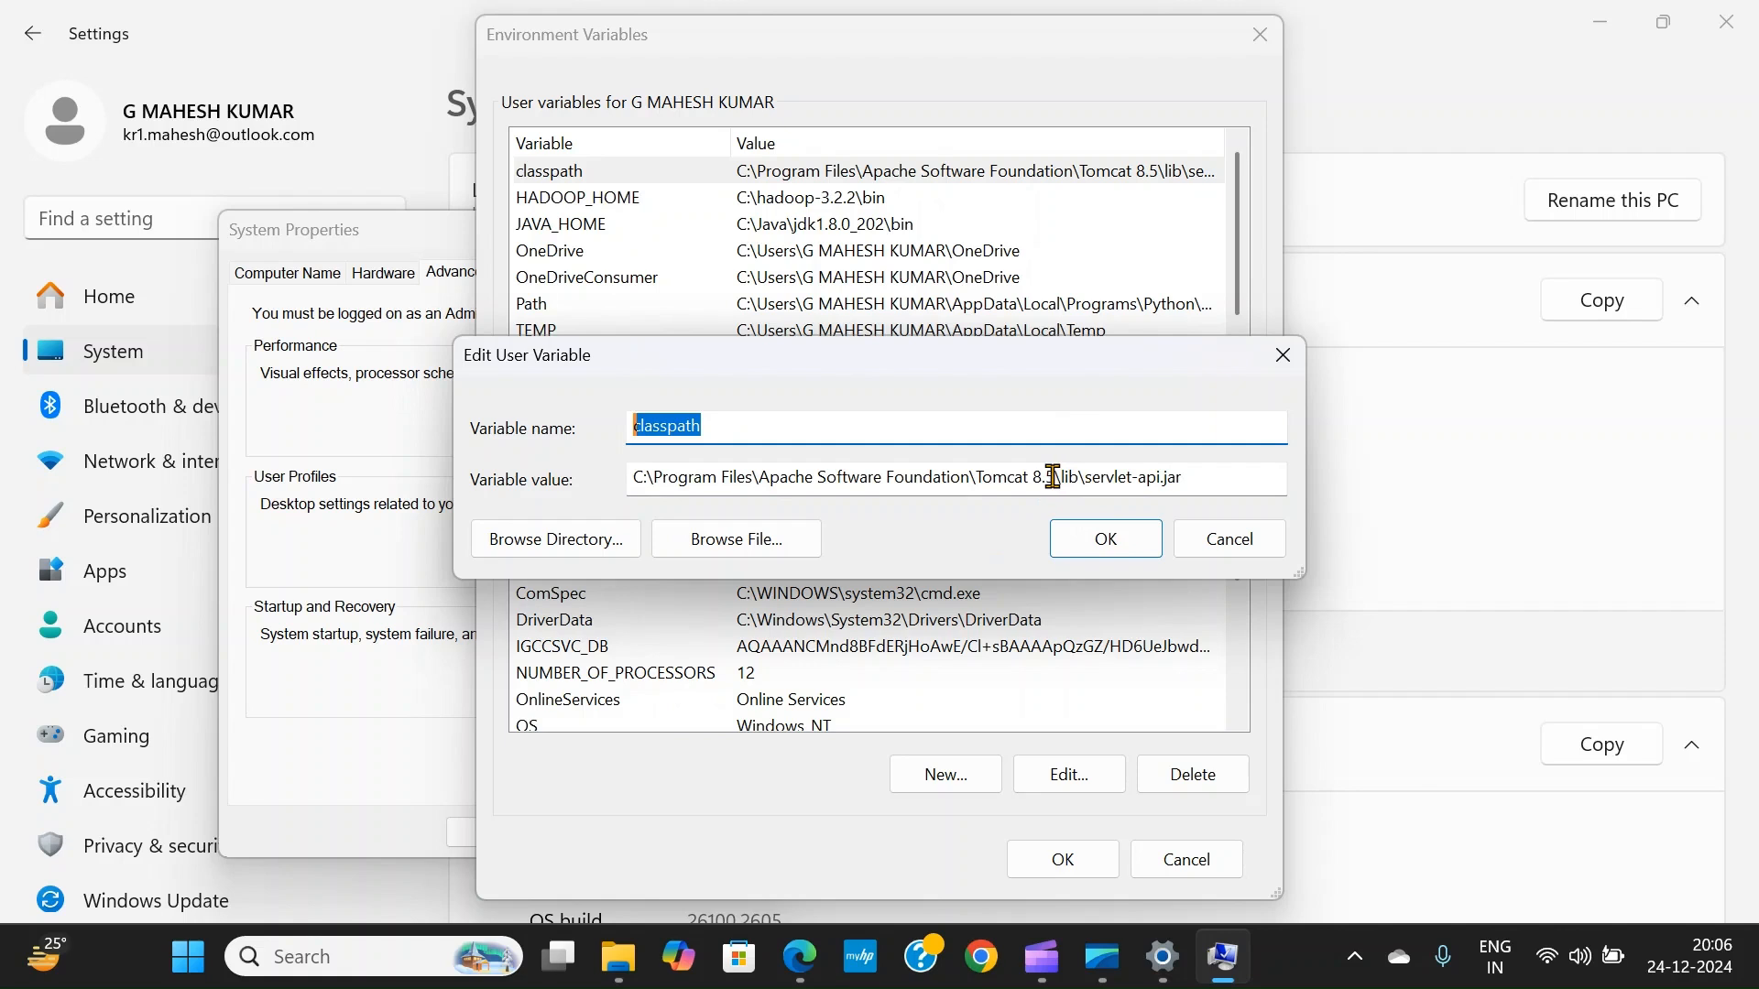
pyautogui.moveTo(632, 478); pyautogui.dragTo(1081, 481)
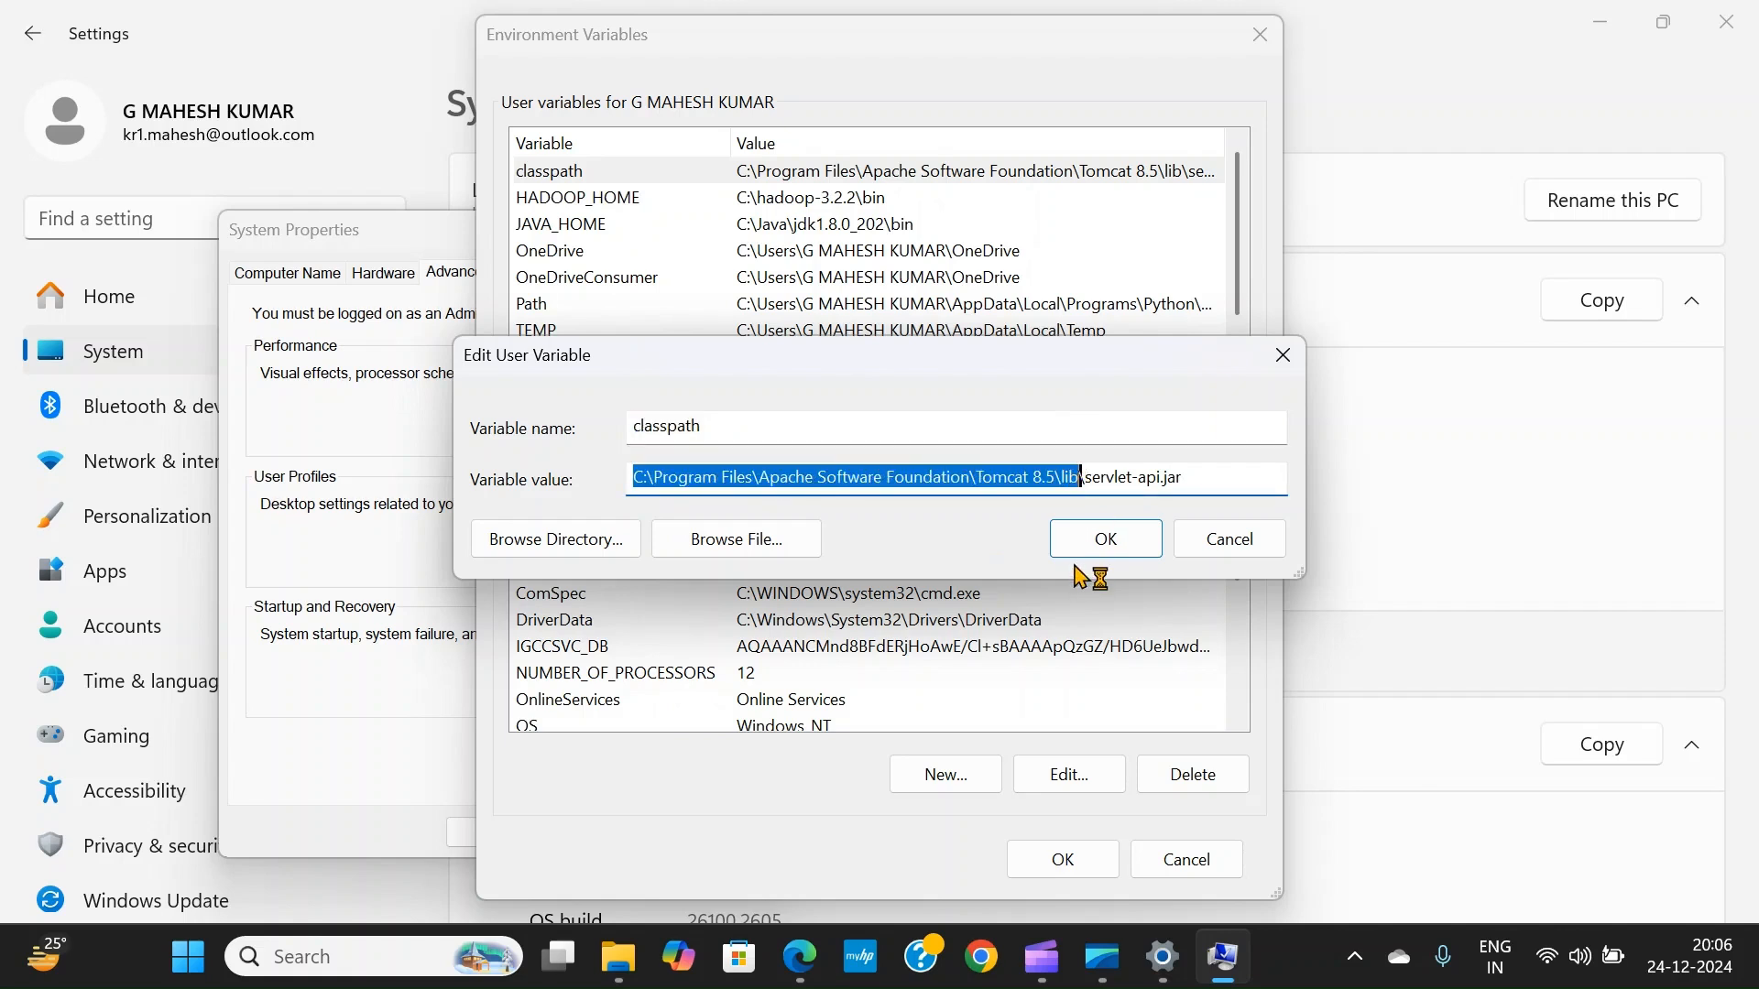
pyautogui.hotkey('ctrl', 'v')
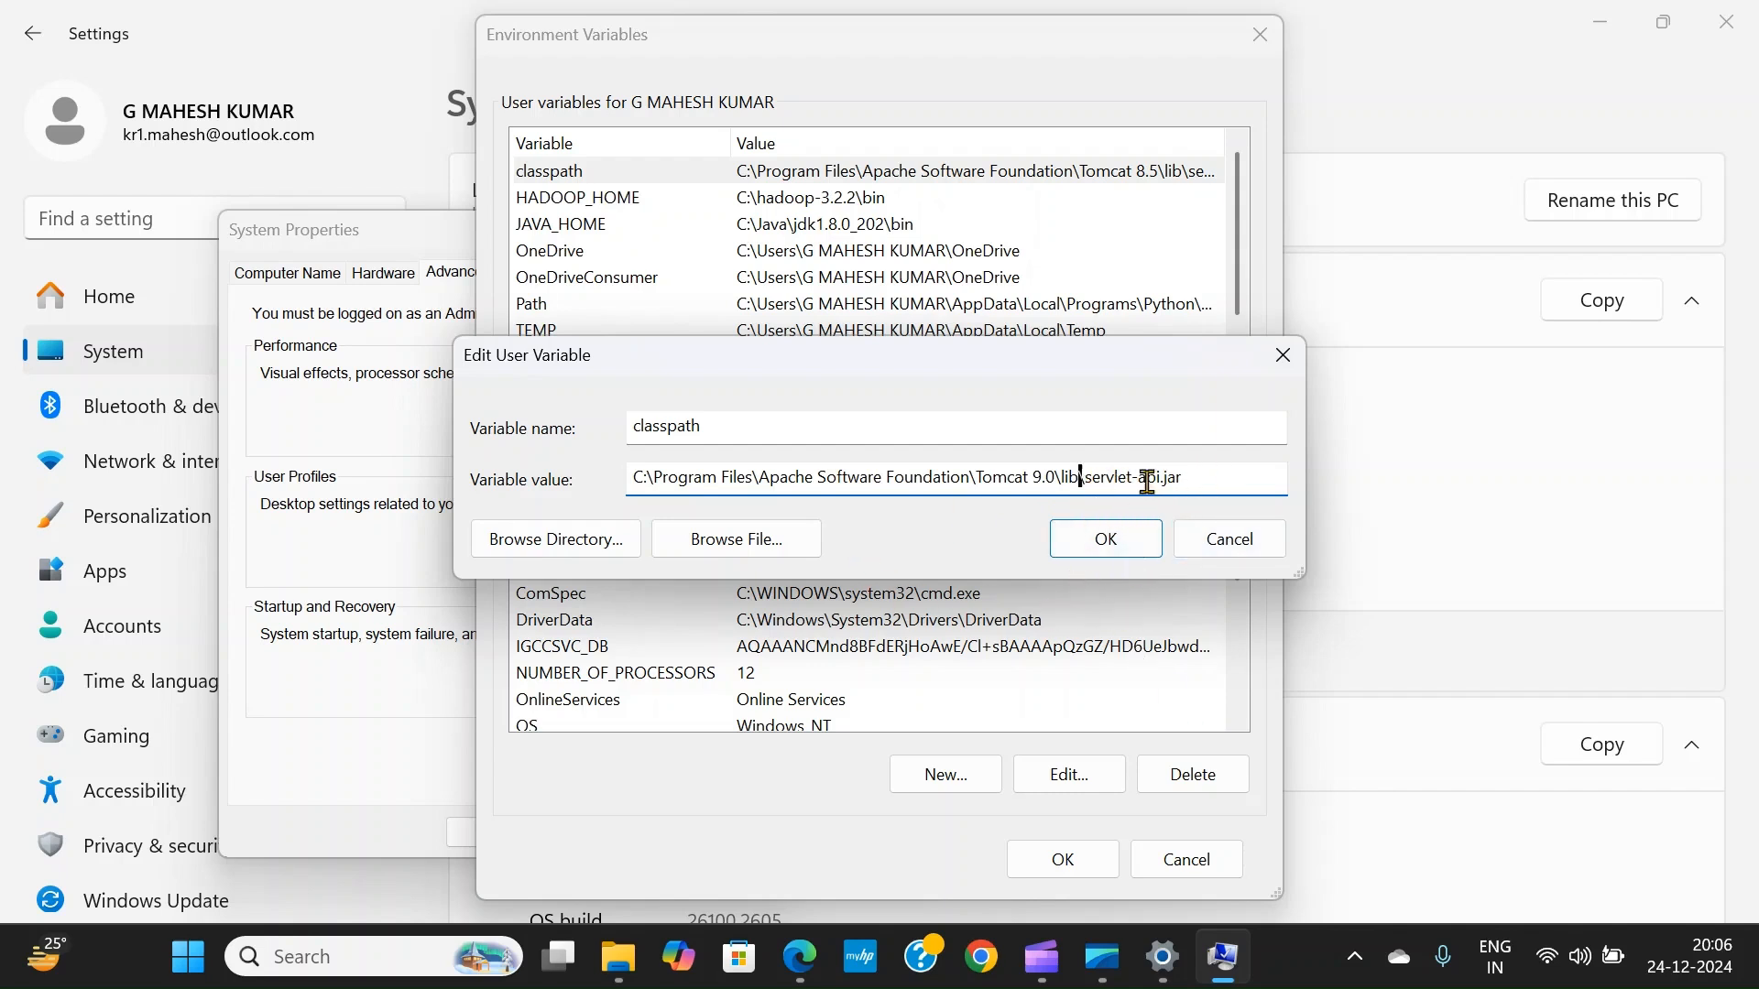
pyautogui.moveTo(1189, 478); pyautogui.dragTo(1080, 478)
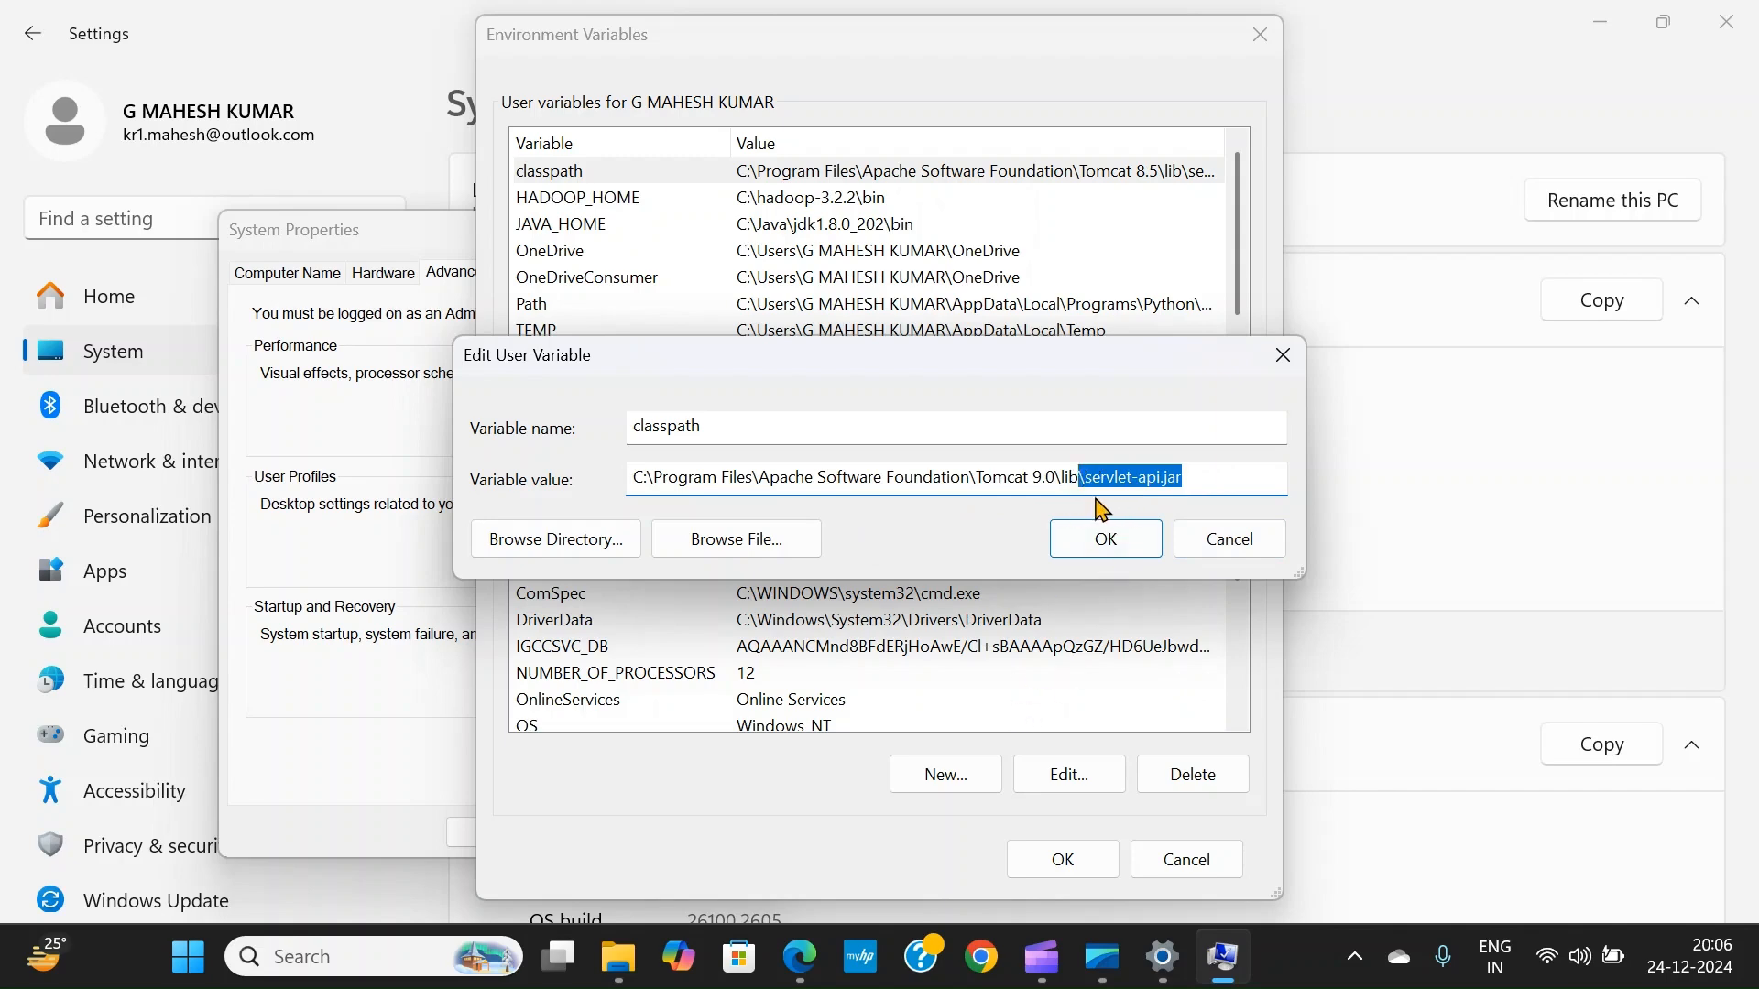
pyautogui.click(1207, 478)
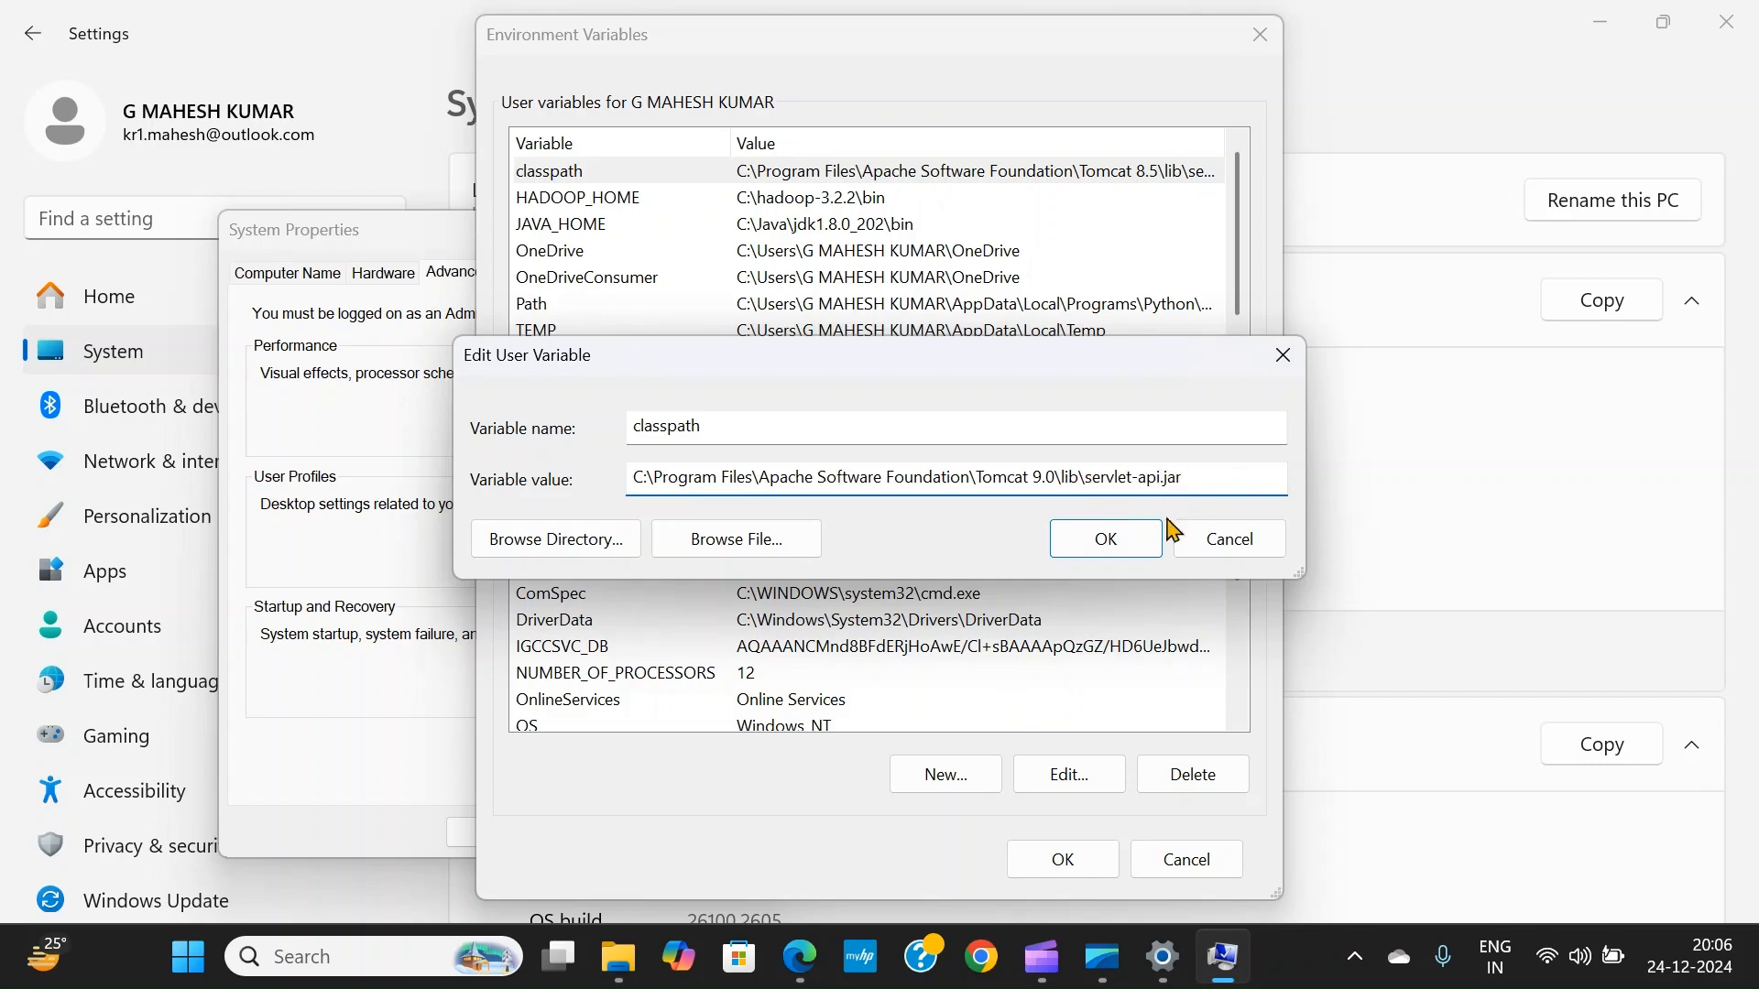
pyautogui.click(1106, 548)
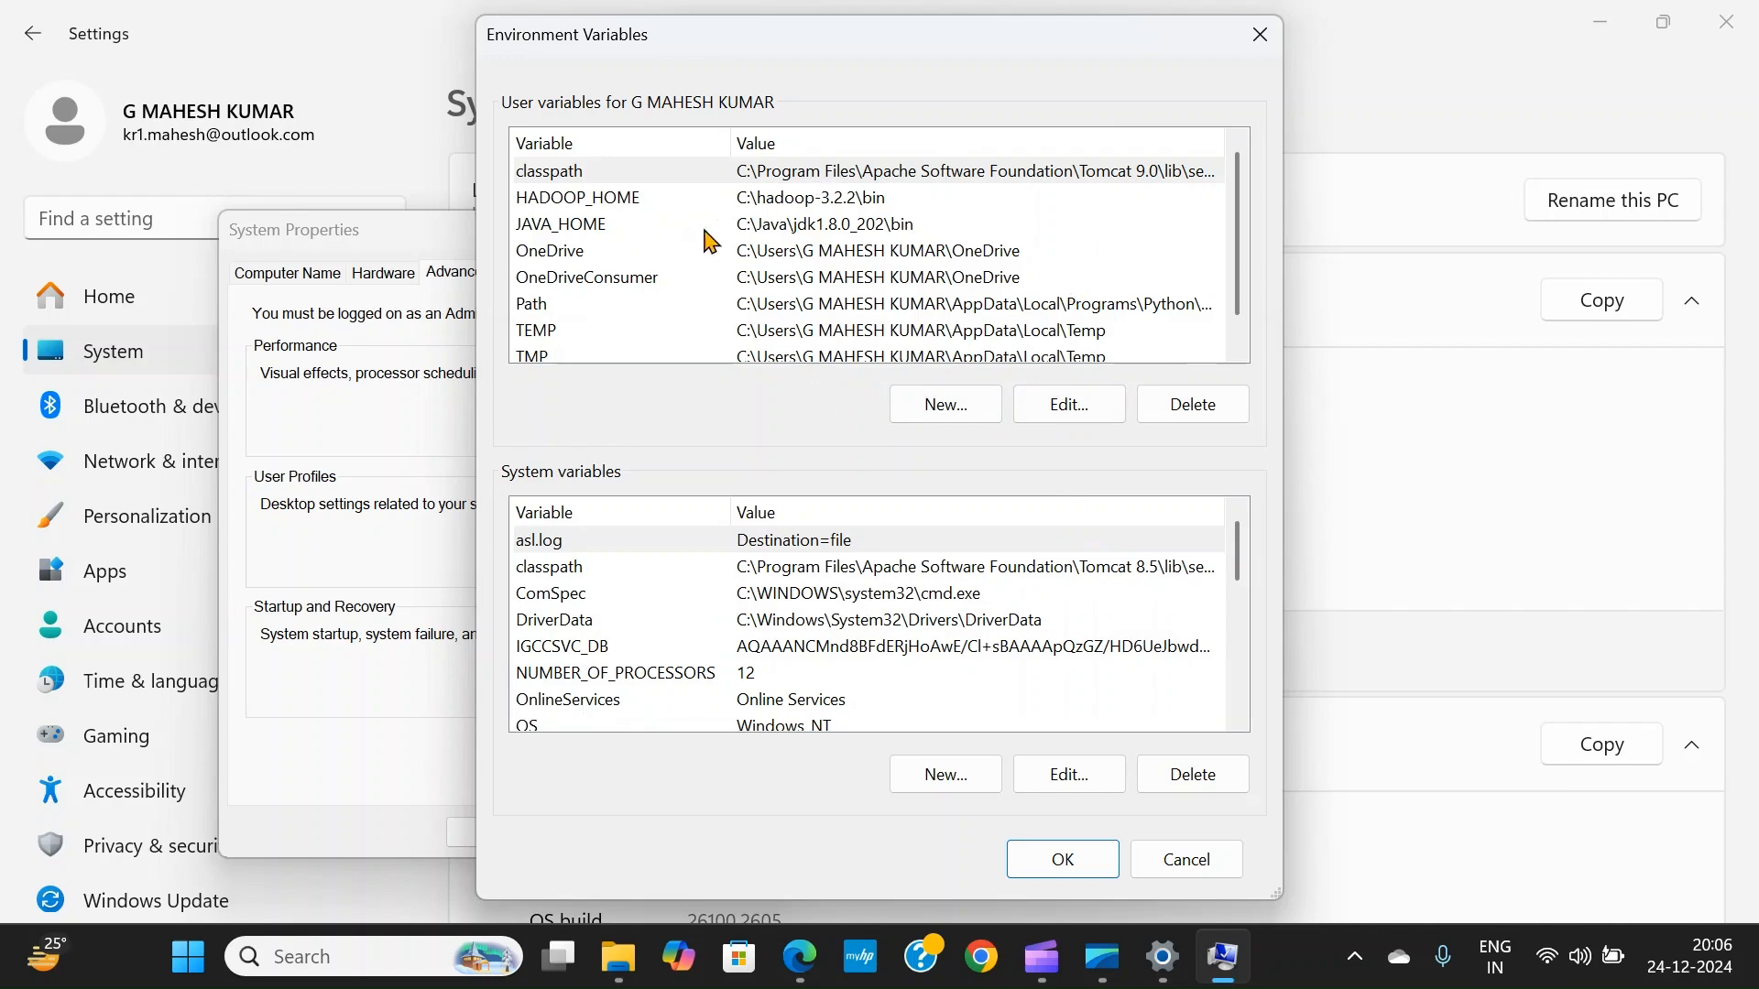
# Change the servlet-api.jar entry of the system variable classpath to the folder C:\Program Files\Apache Software Foundation\Tomcat 9.0\lib.
pyautogui.doubleClick(836, 579)
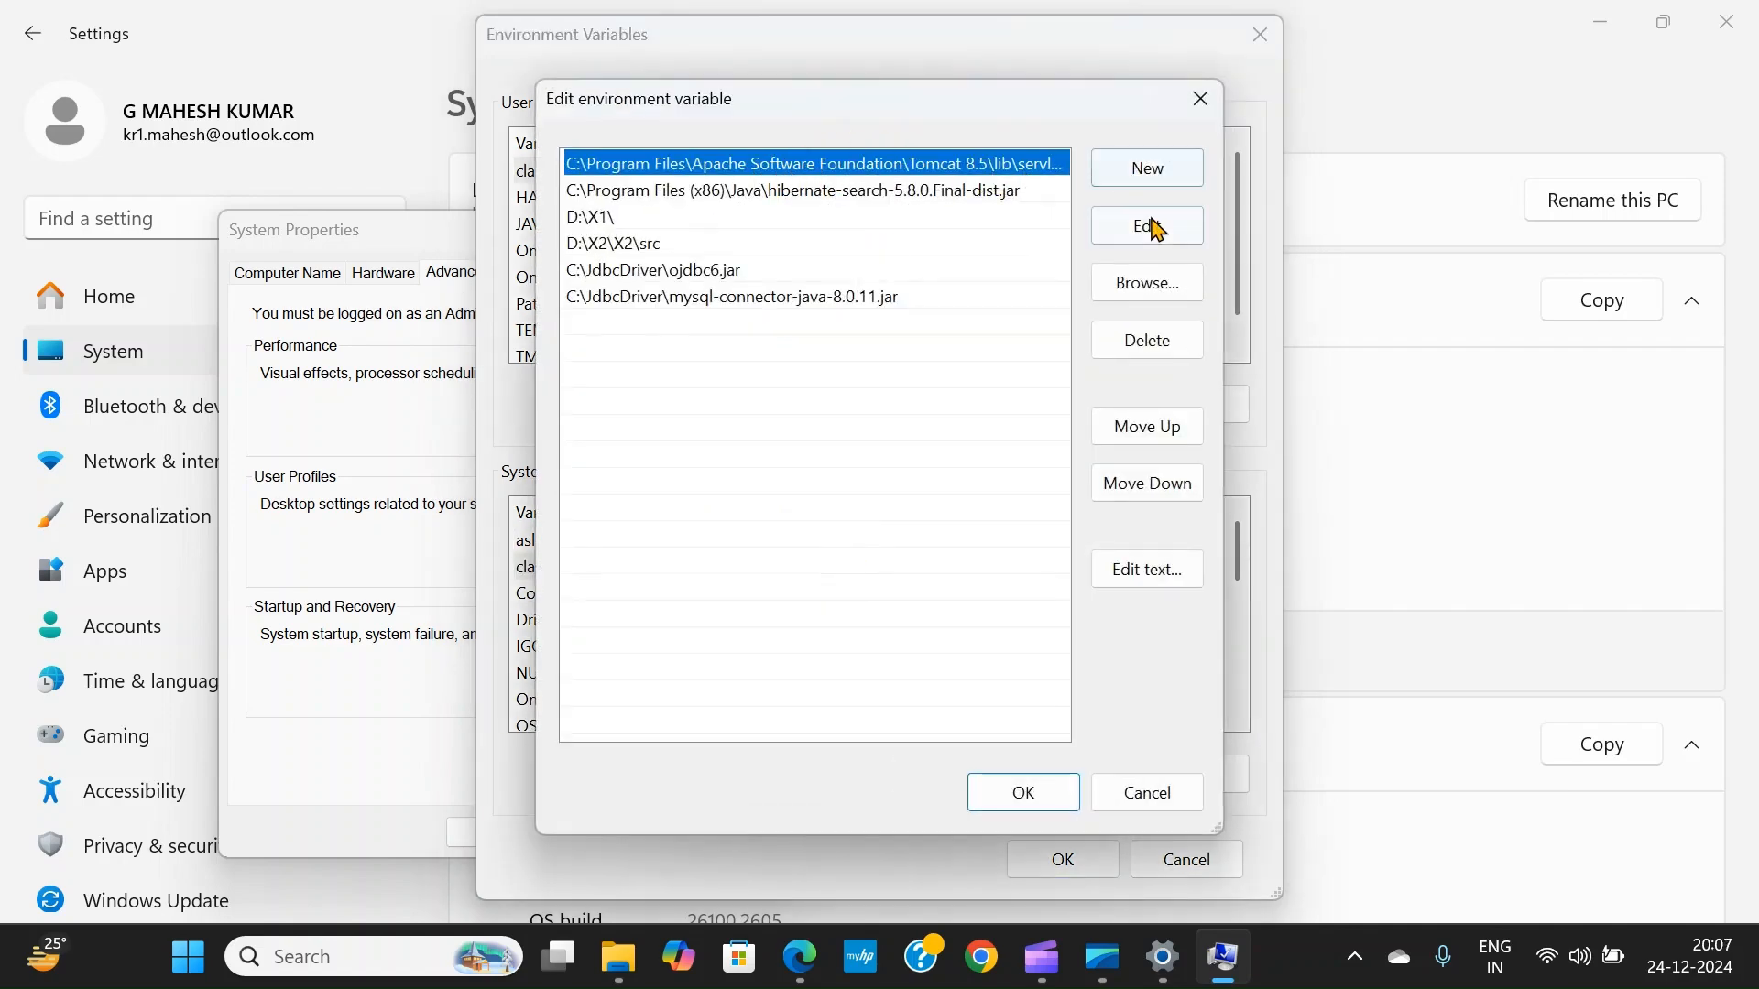
pyautogui.doubleClick(955, 161)
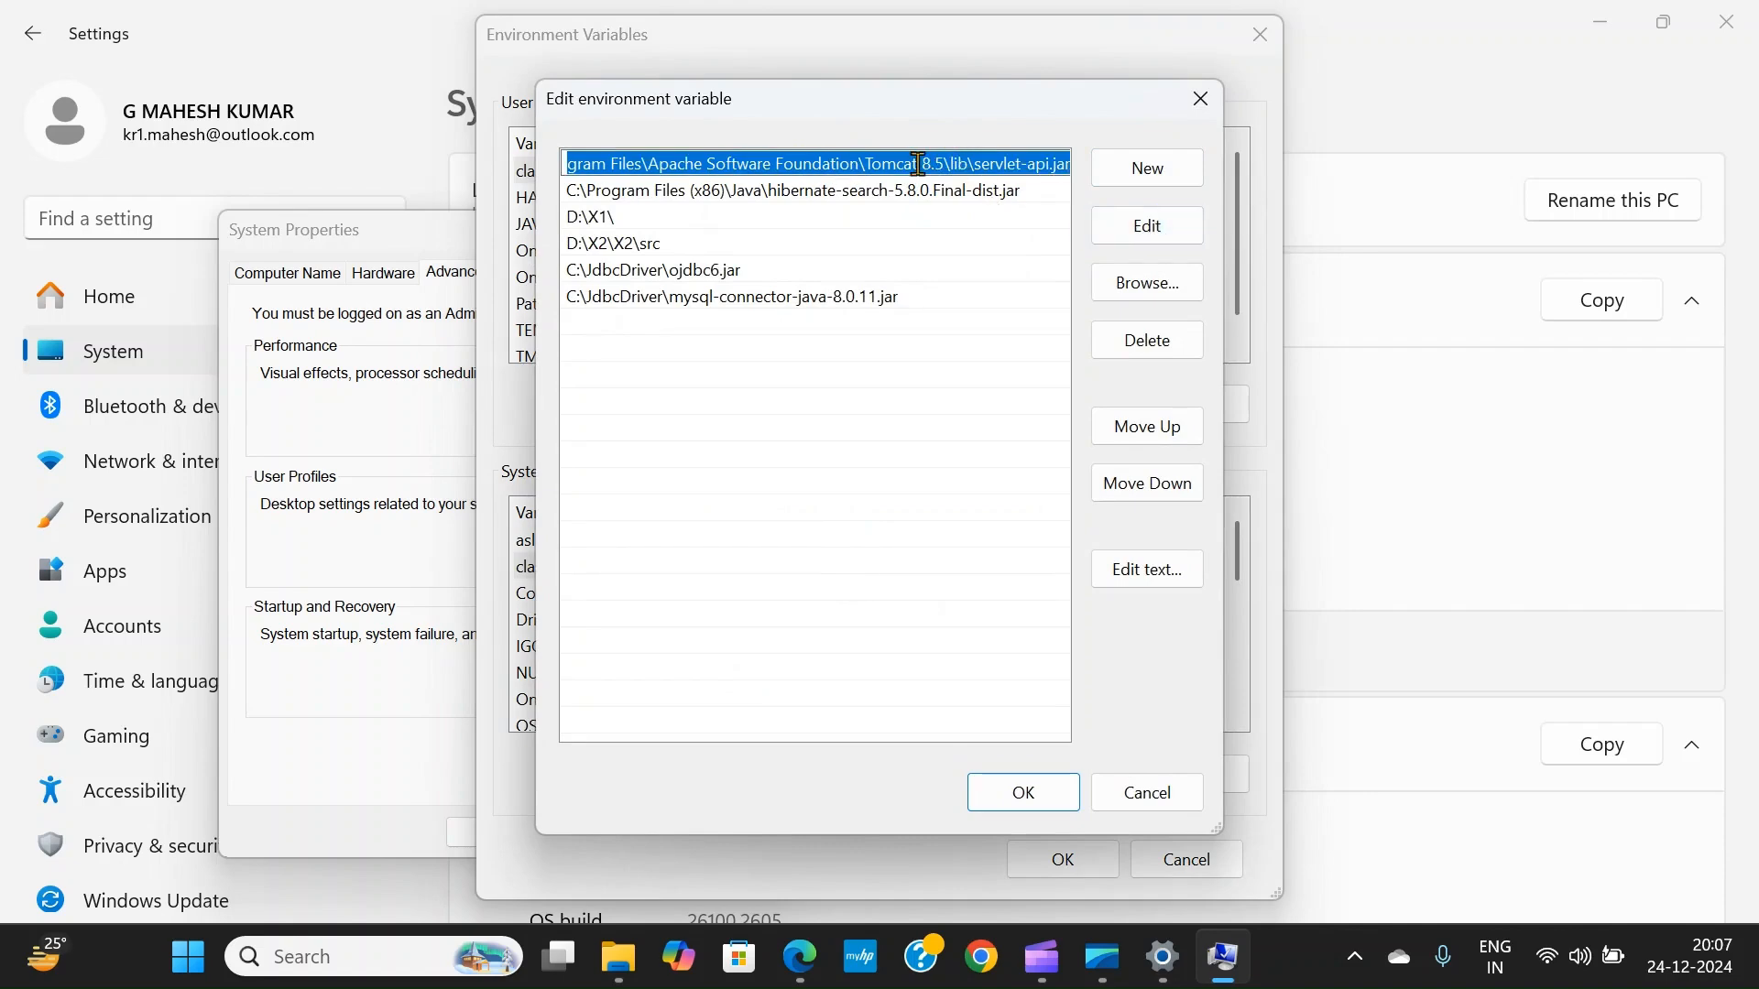
pyautogui.click(934, 163)
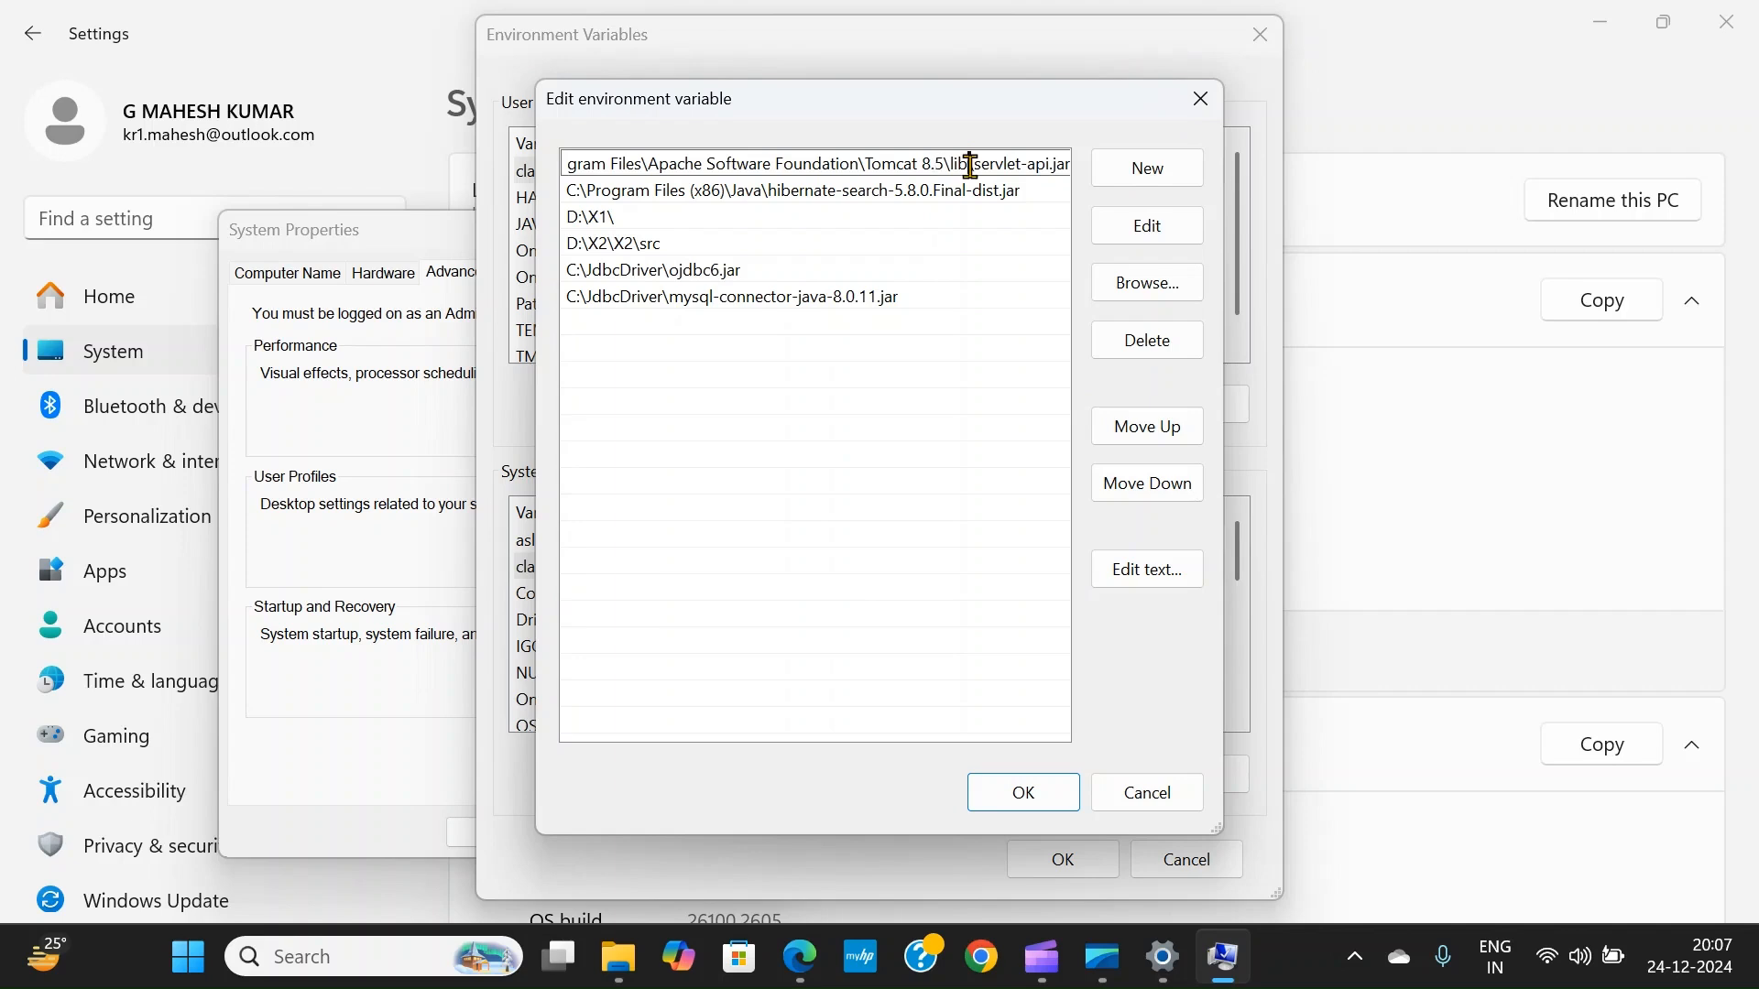
pyautogui.moveTo(971, 165); pyautogui.dragTo(533, 182)
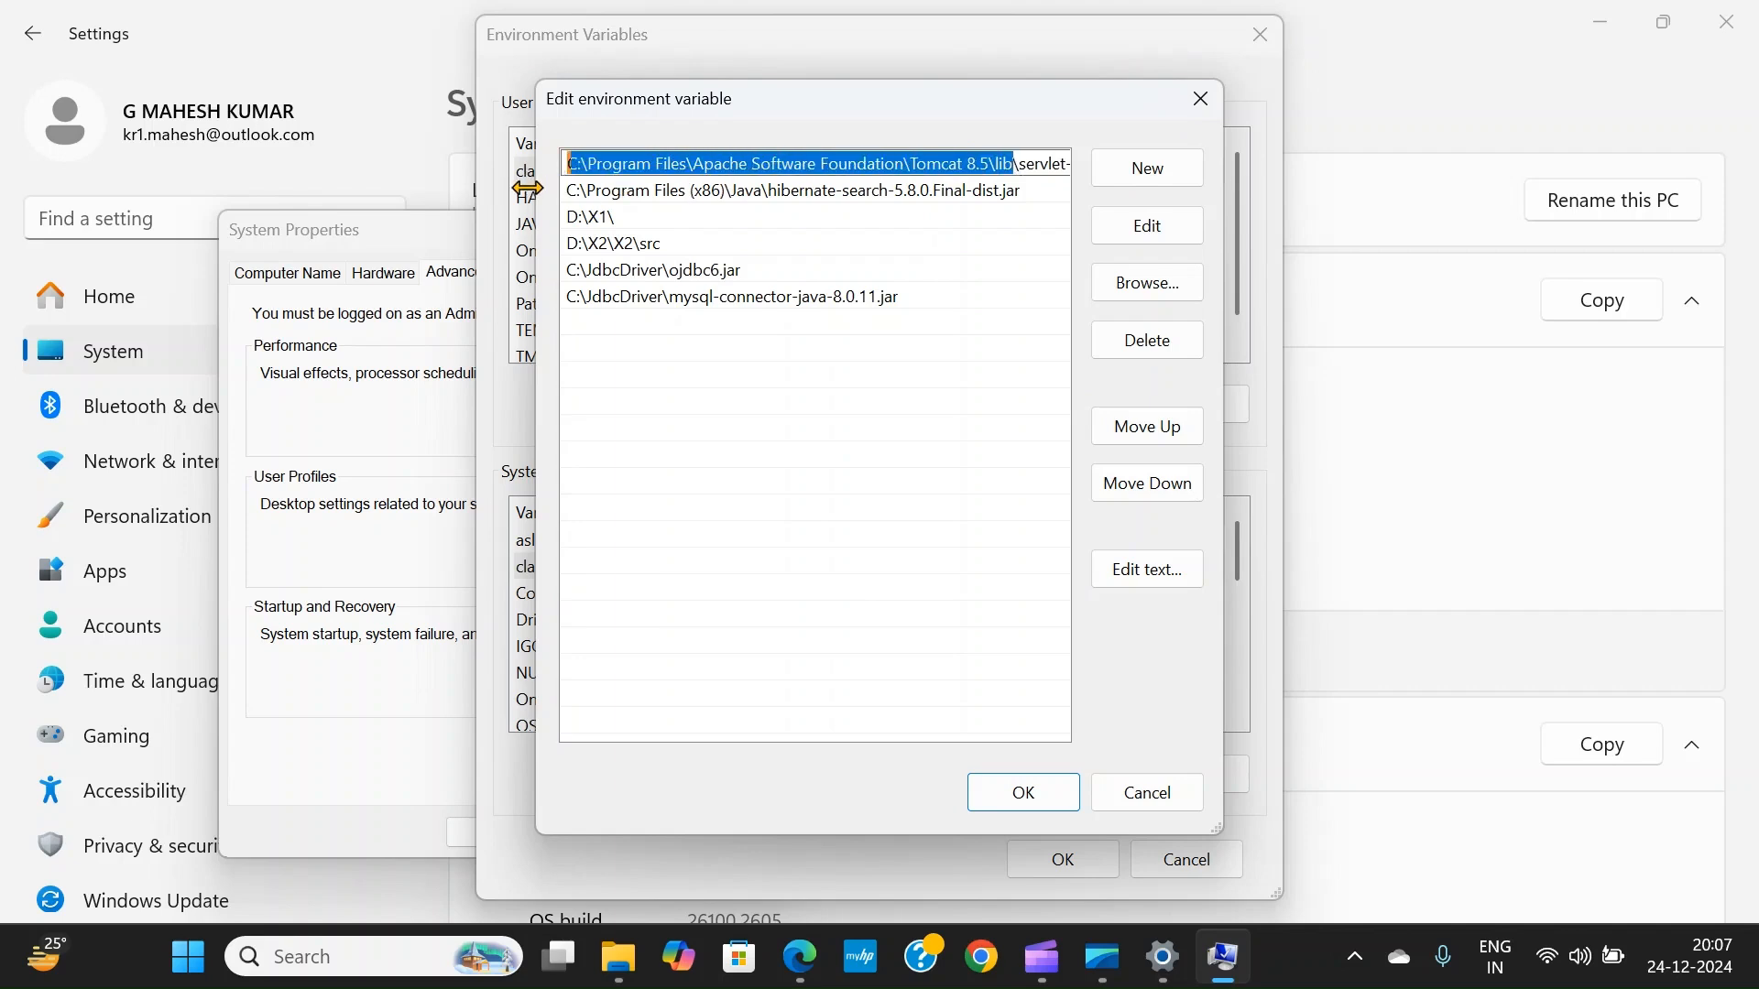
pyautogui.hotkey('ctrl', 'v')
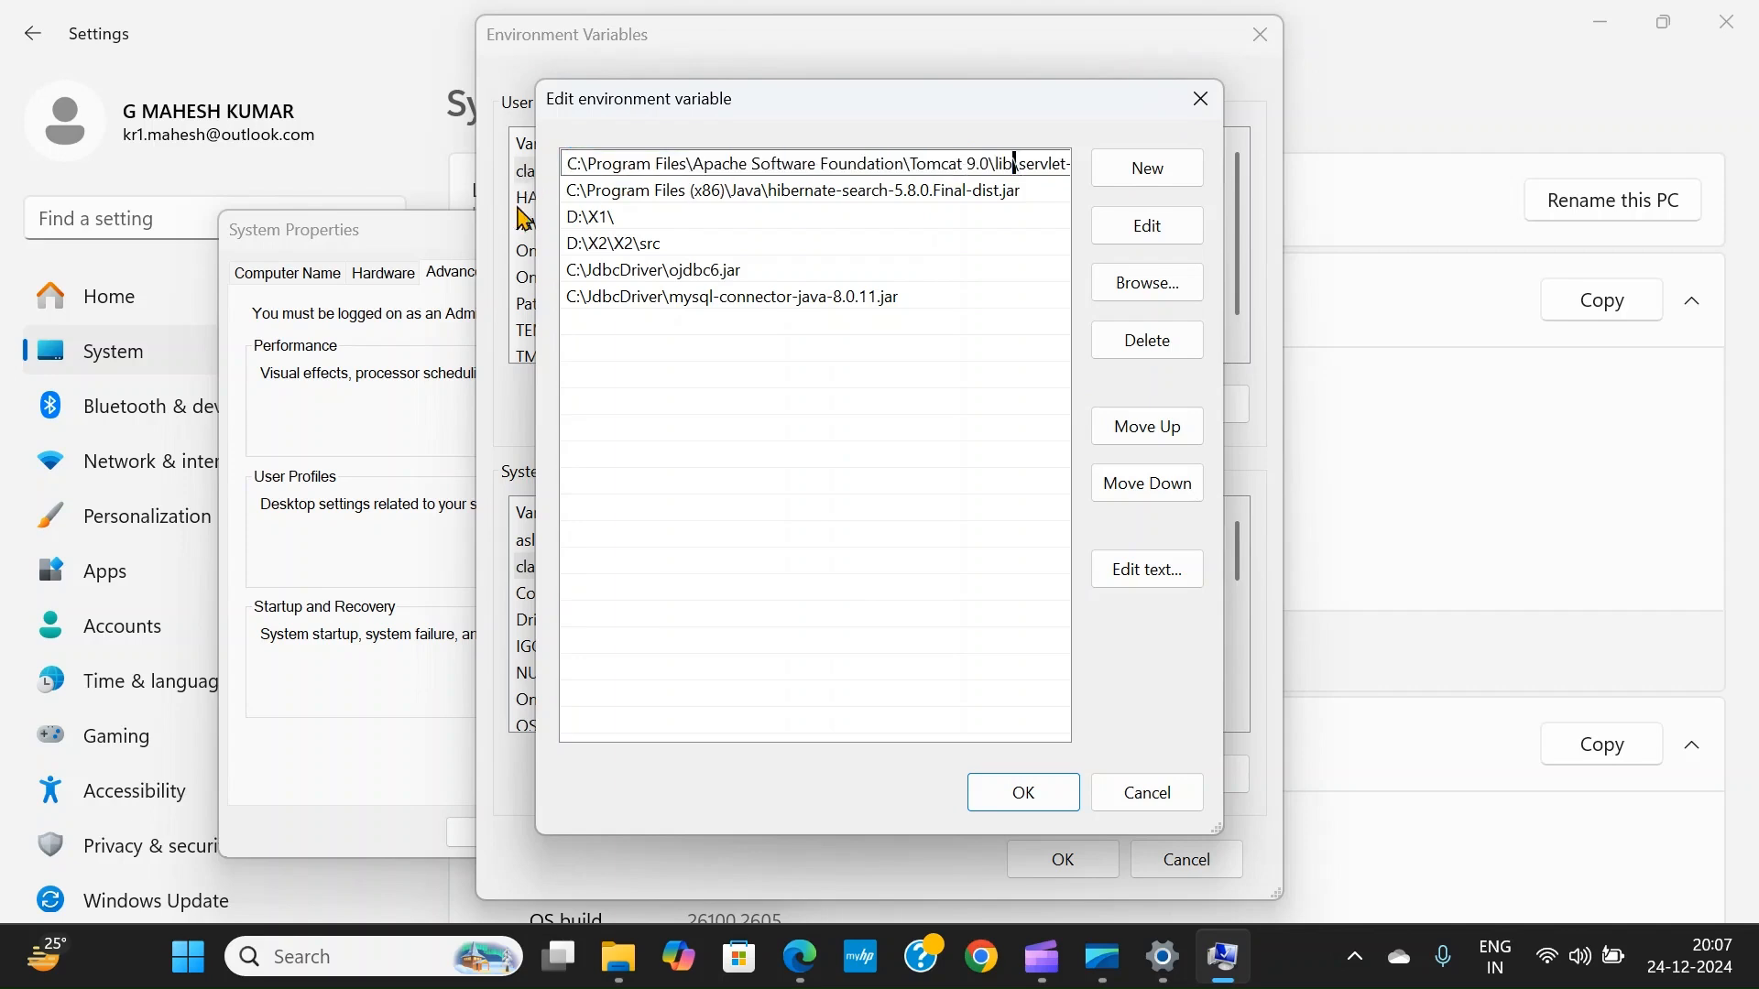
pyautogui.click(1023, 793)
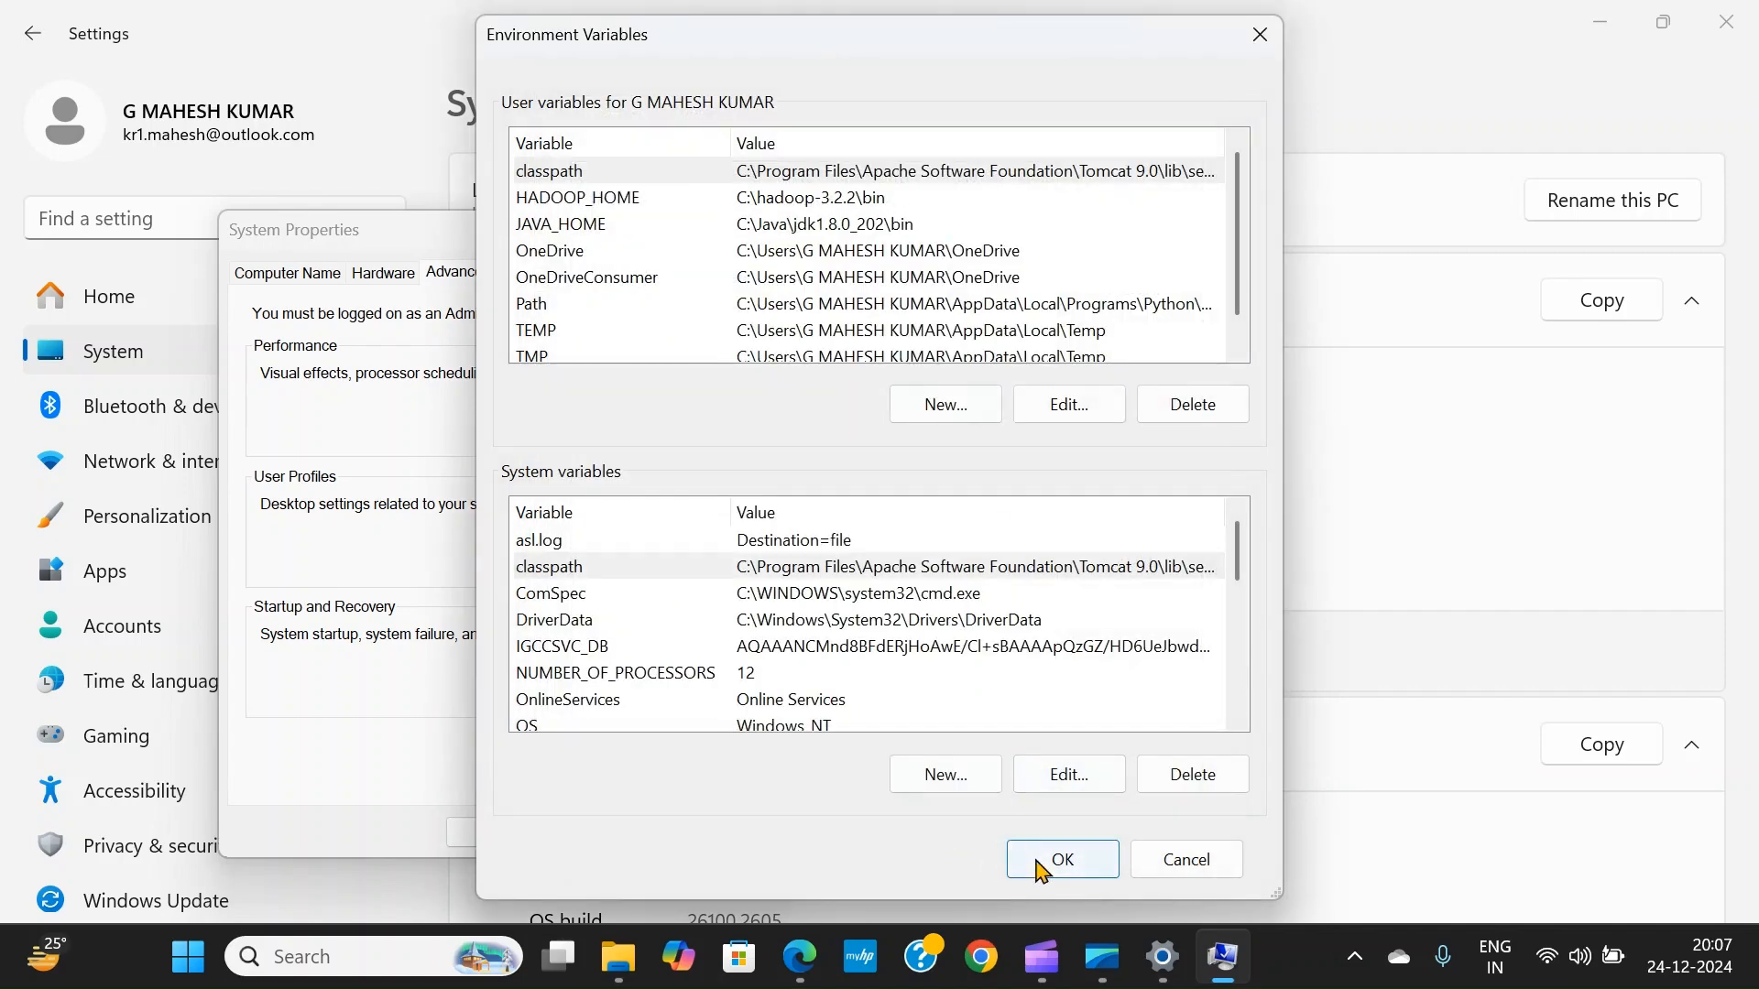
# Apply the environment variable changes, then close System Properties and the Settings window.
pyautogui.click(1043, 861)
pyautogui.click(519, 832)
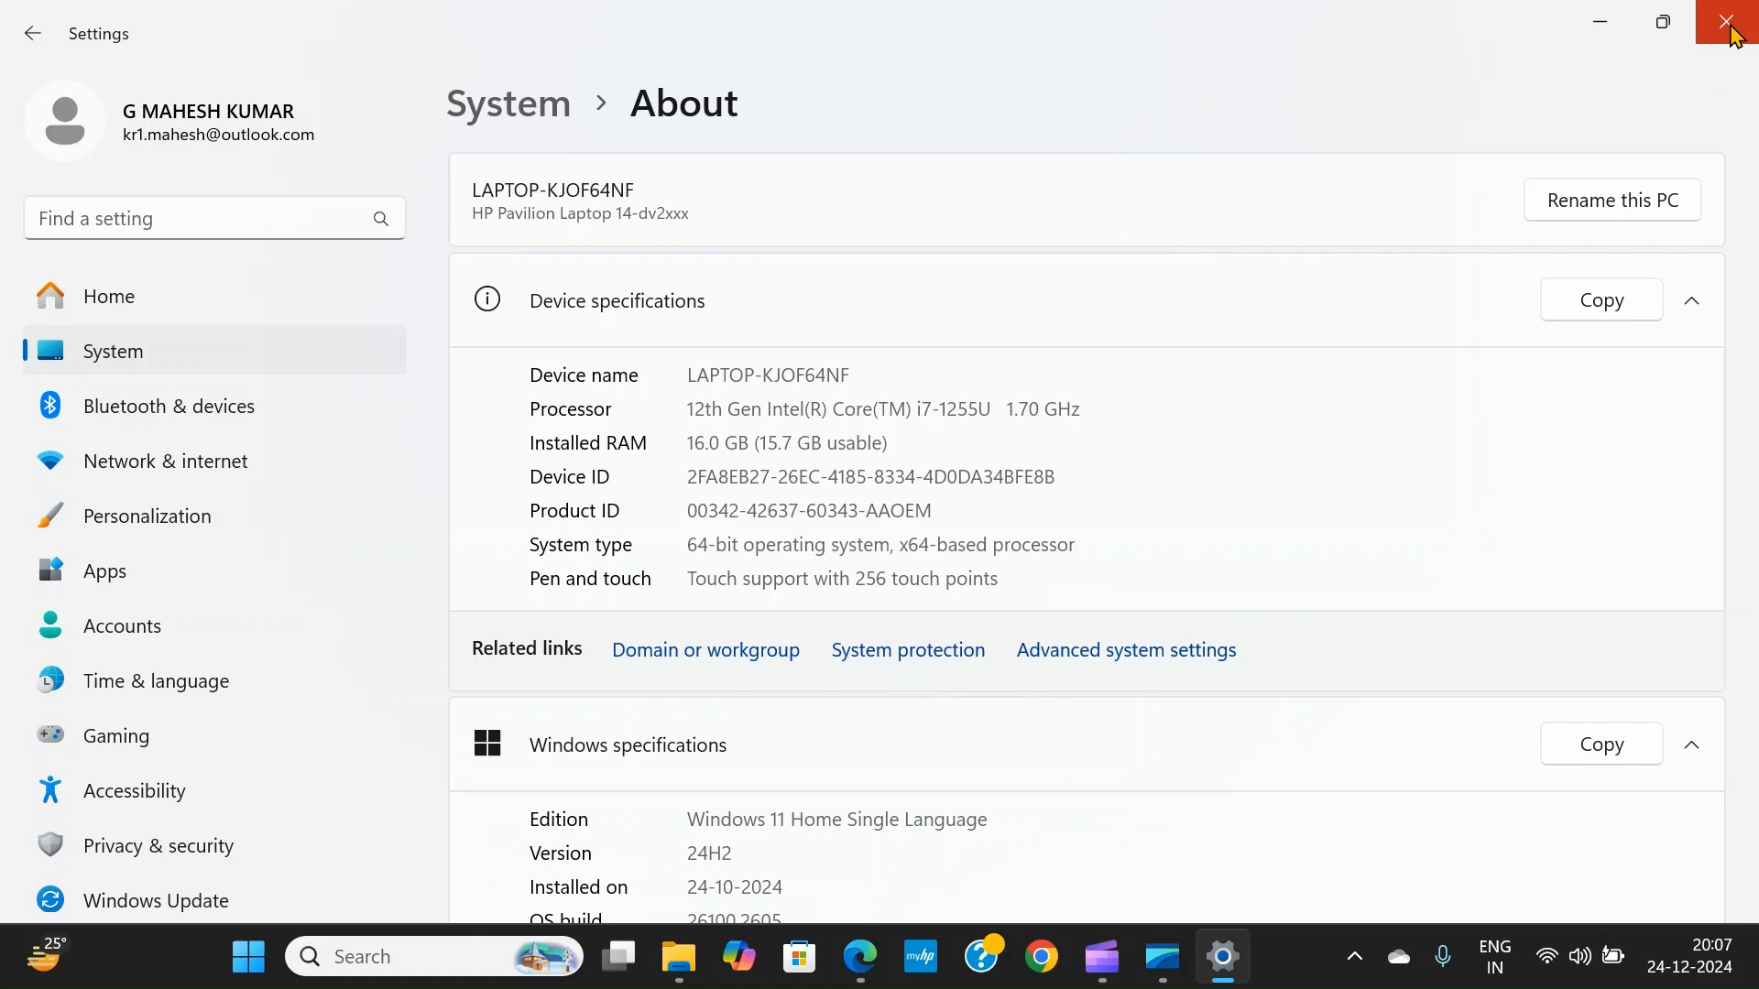
pyautogui.click(1726, 22)
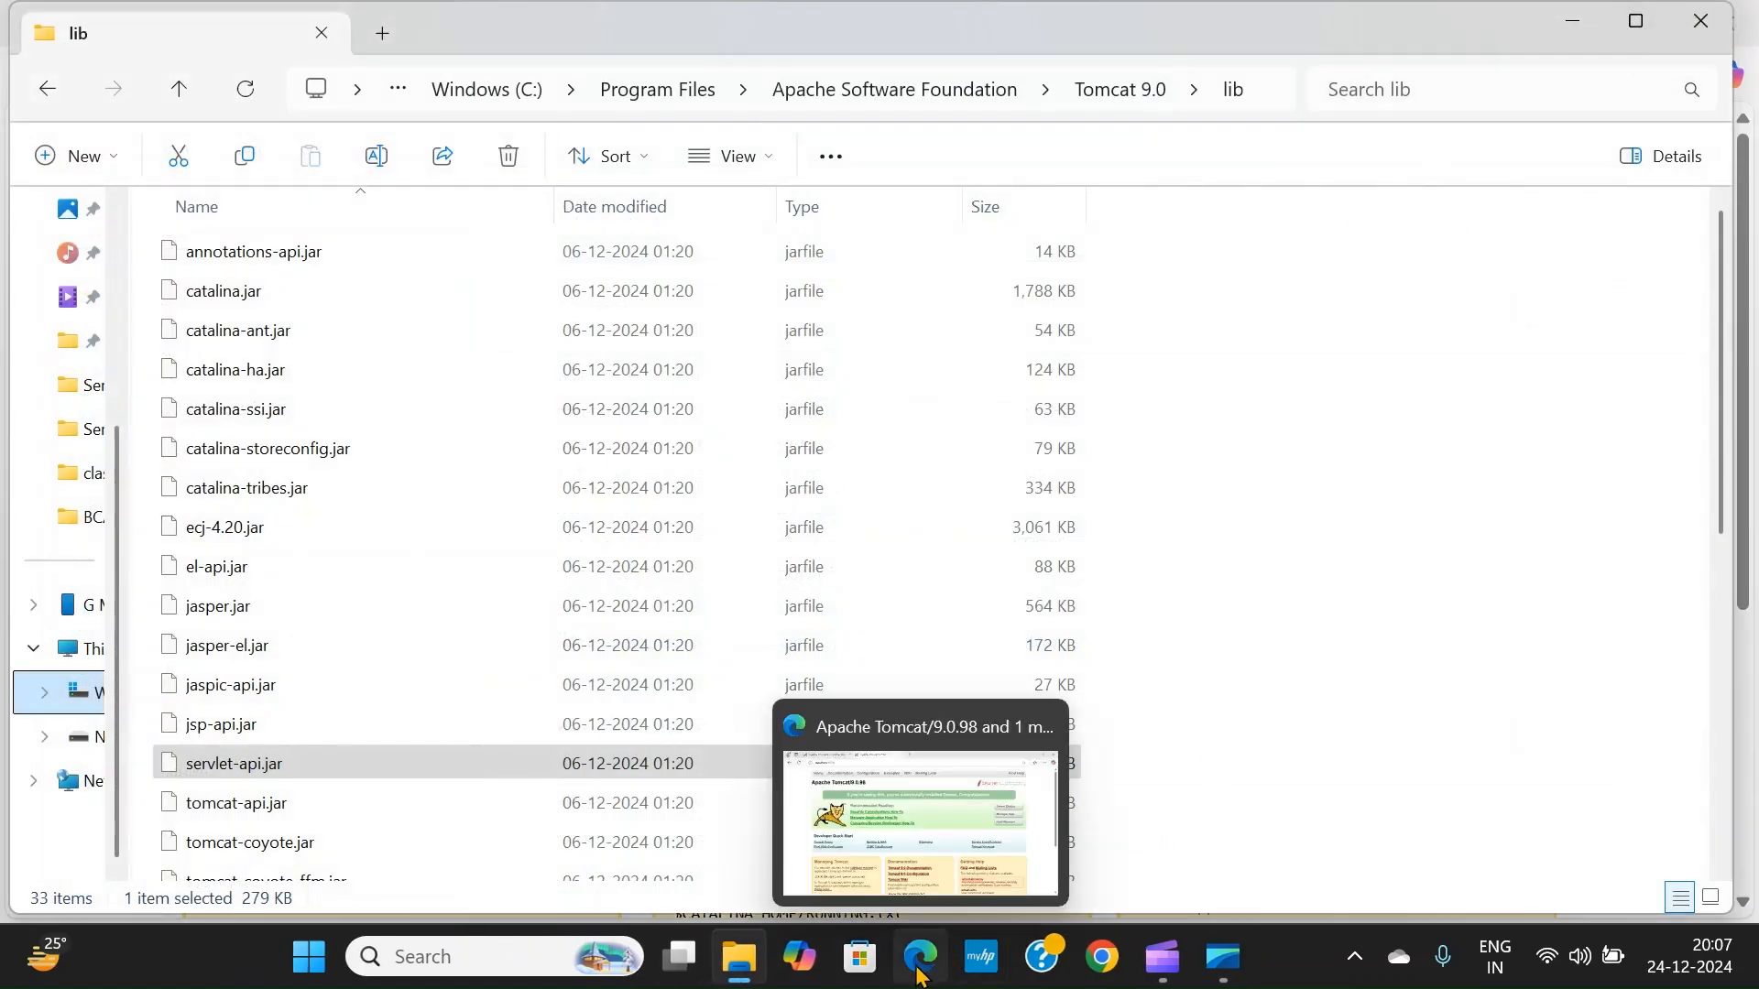
# Switch to the localhost:9090 page in Edge, open the Manager App, and look through its applications and deploy sections.
pyautogui.click(953, 761)
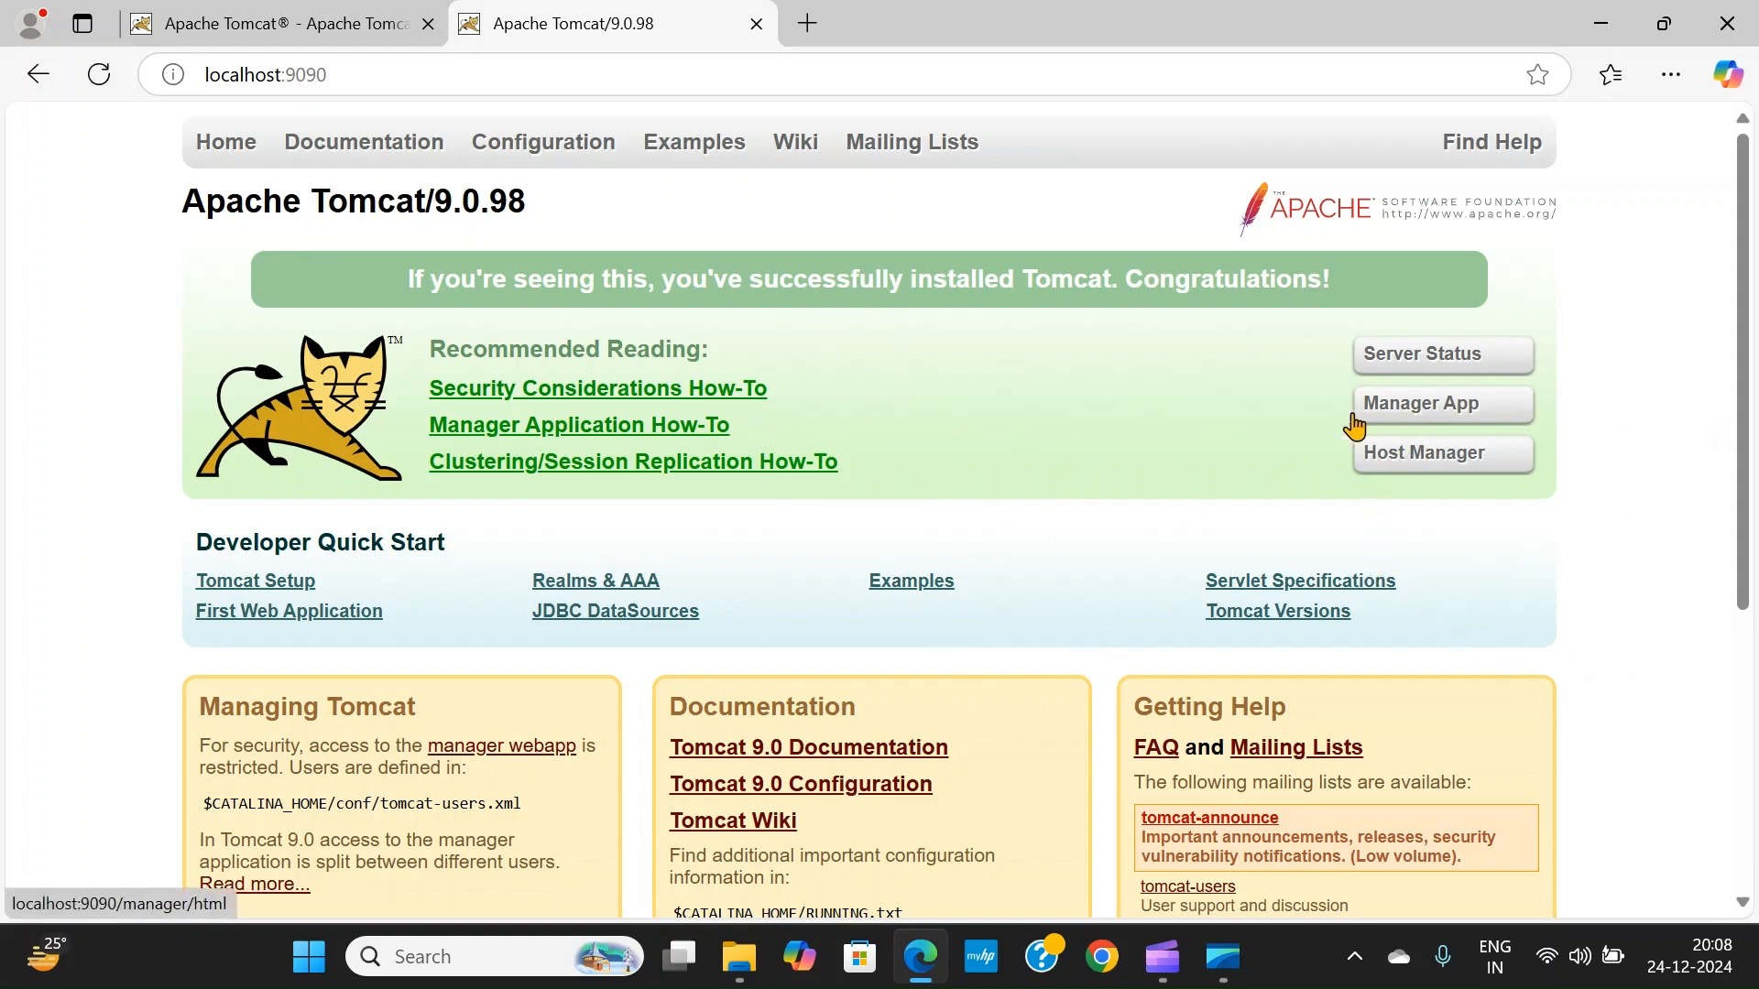
pyautogui.click(1446, 415)
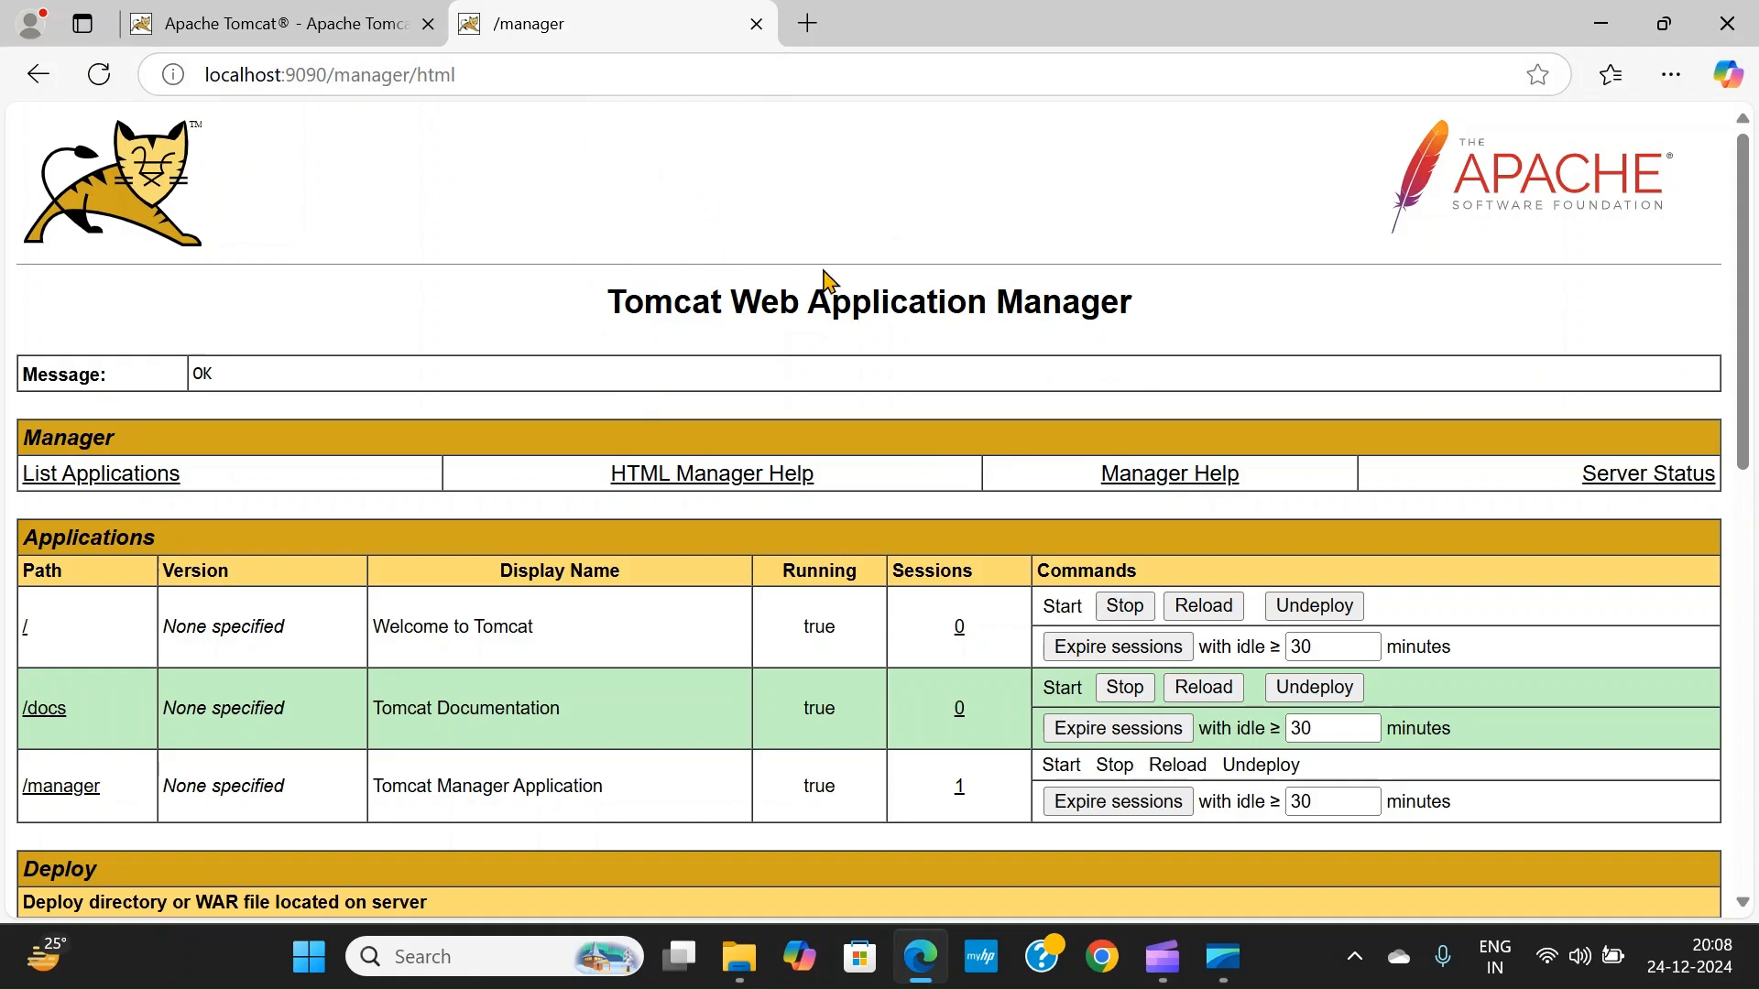
pyautogui.scroll(-6, 827, 279)
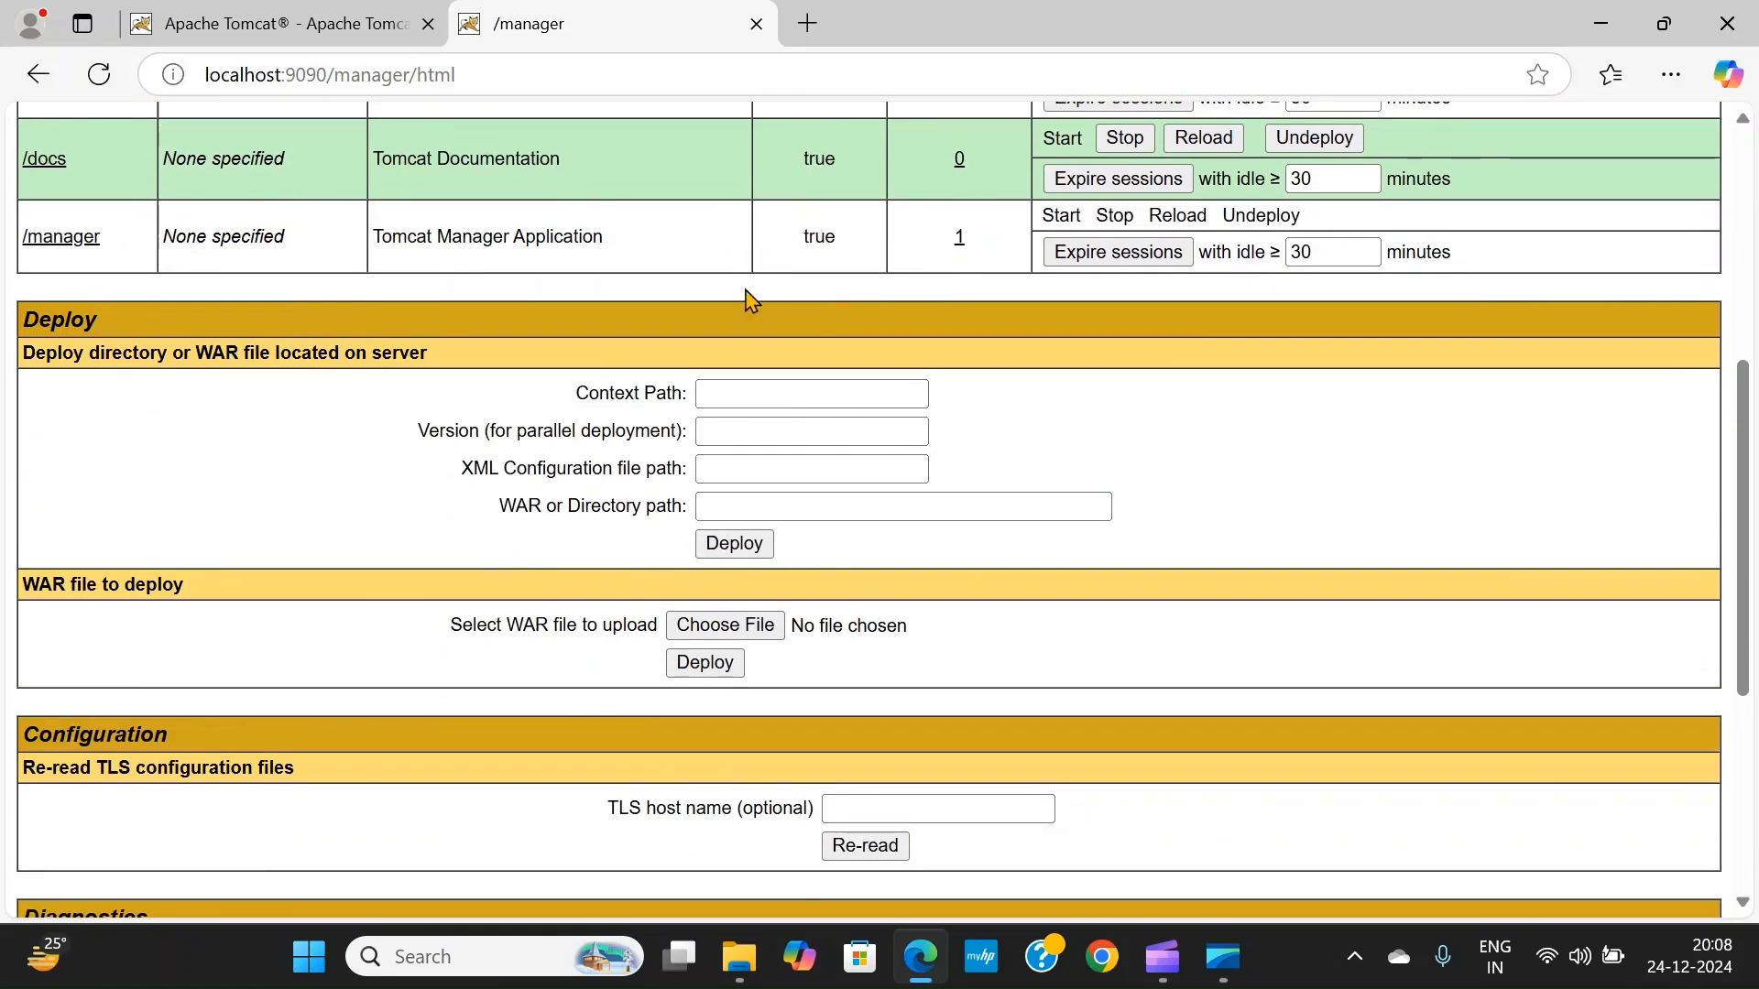
pyautogui.scroll(6, 749, 299)
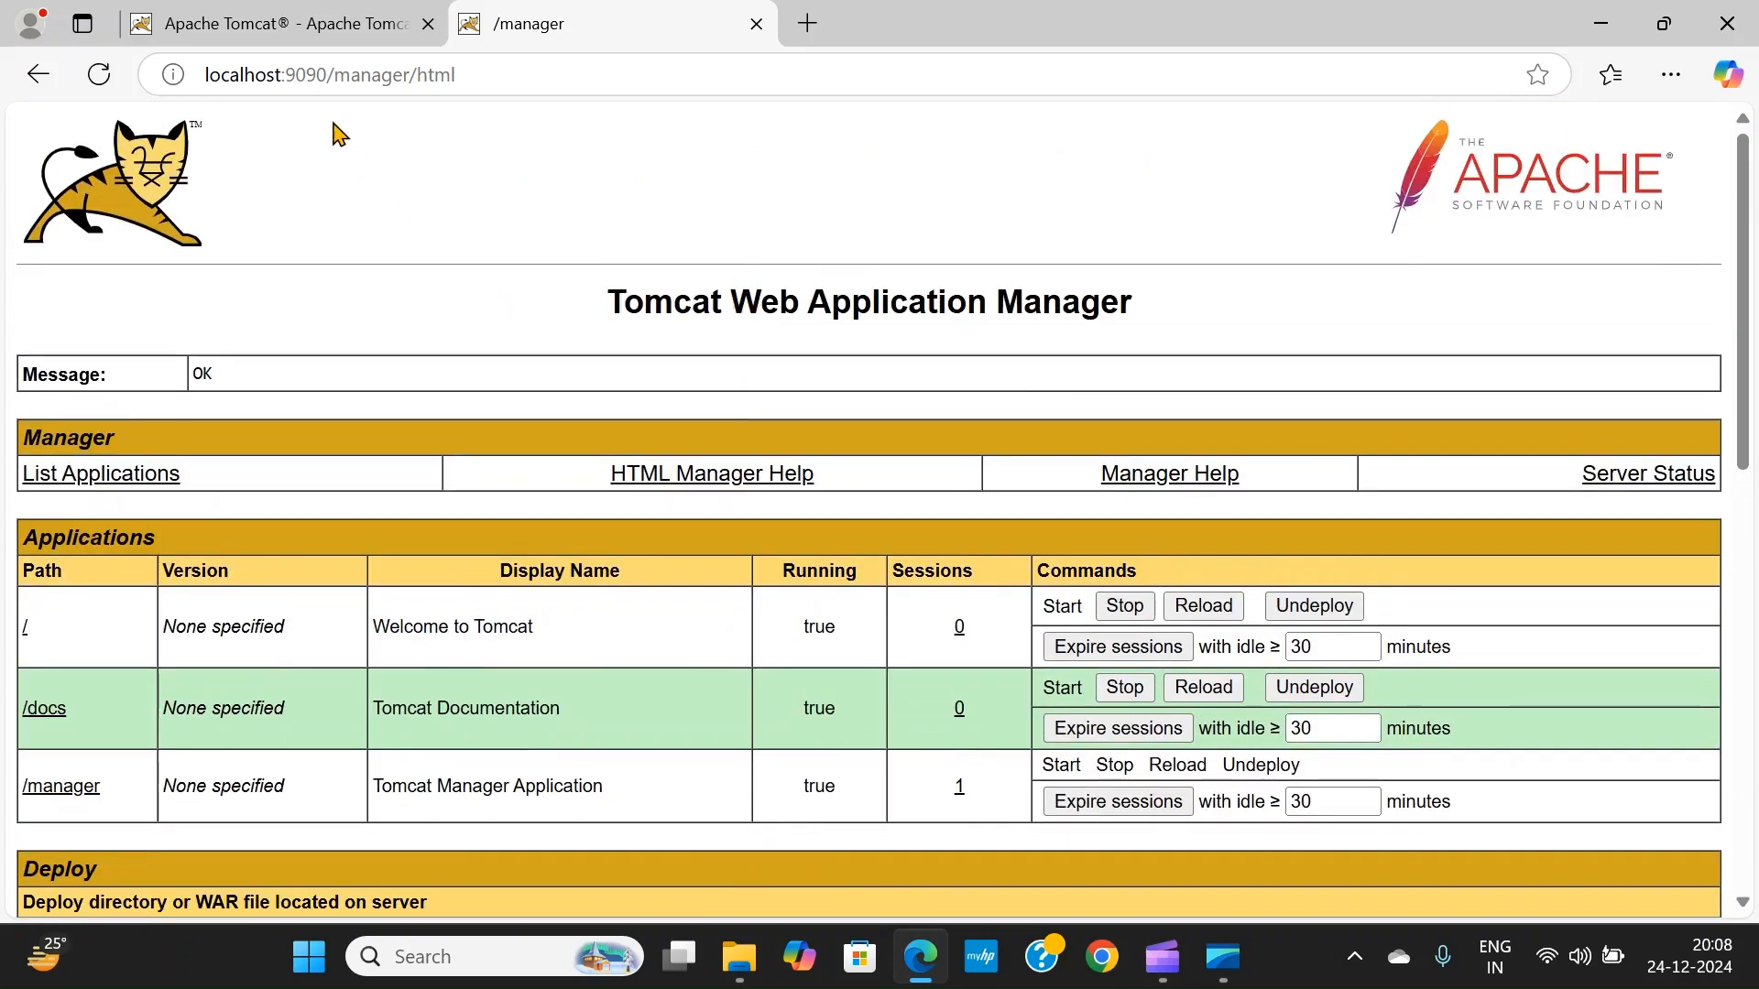
# Compare the Tomcat Manager page with the Apache Tomcat 9 download page and review the download page's release and mirror sections.
pyautogui.click(277, 32)
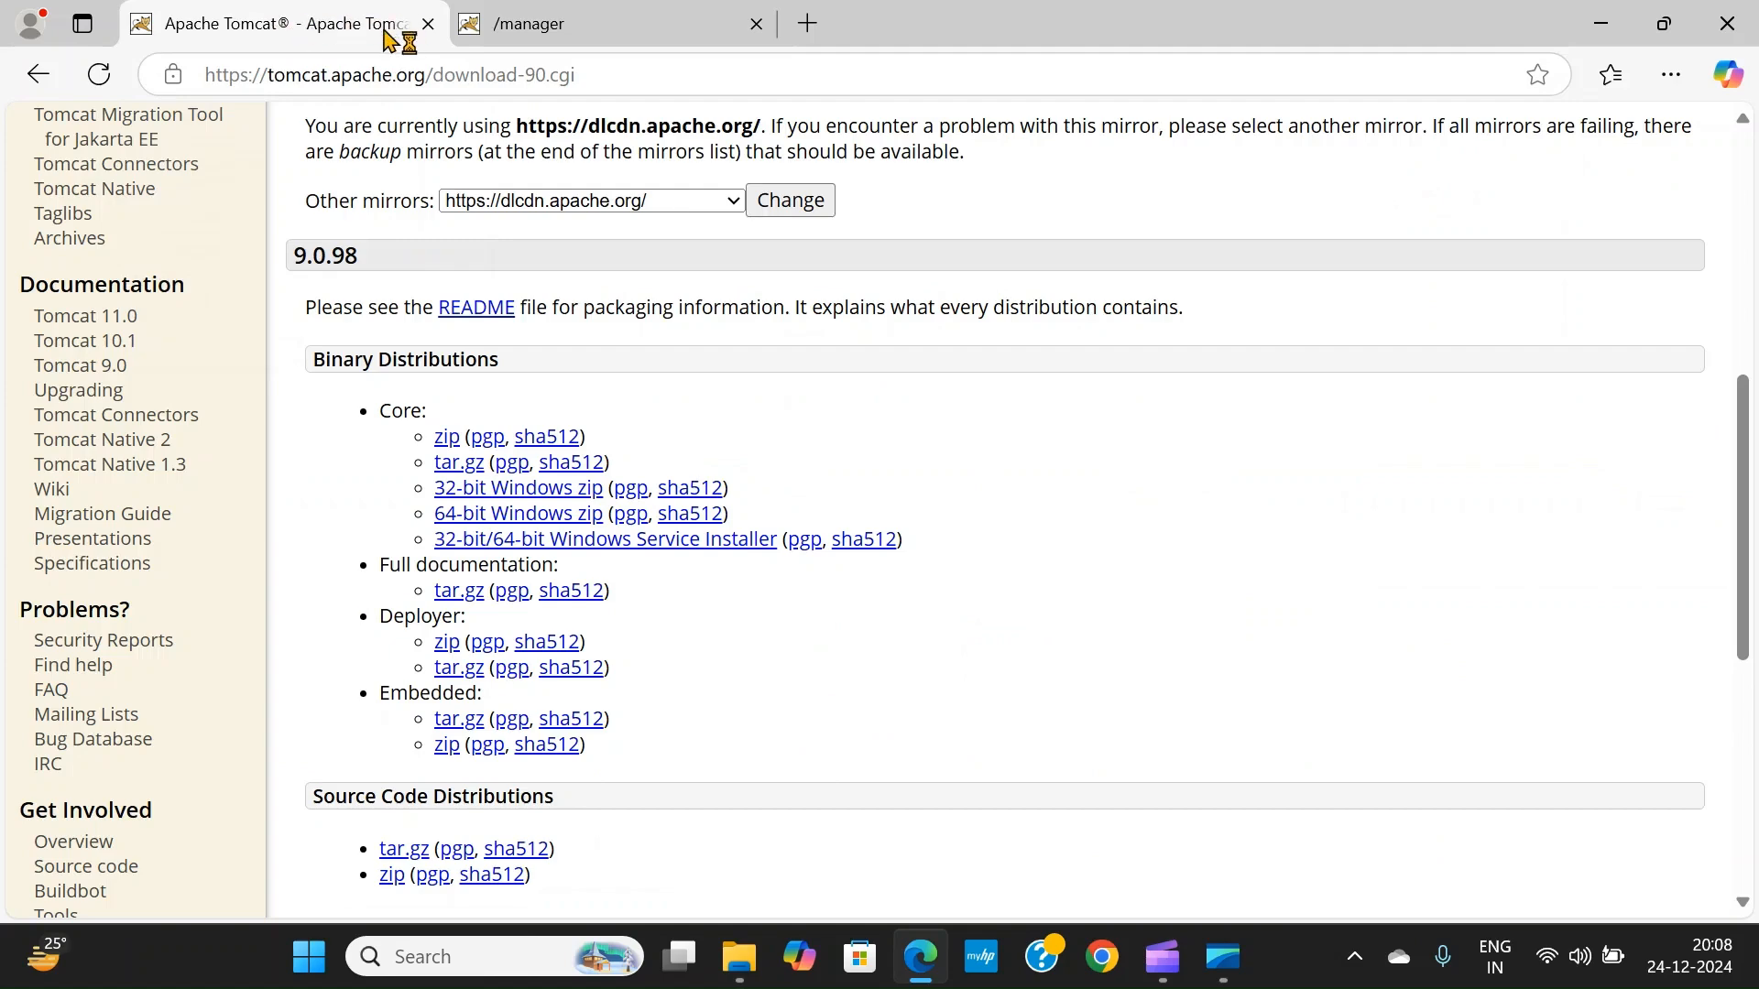
pyautogui.click(558, 35)
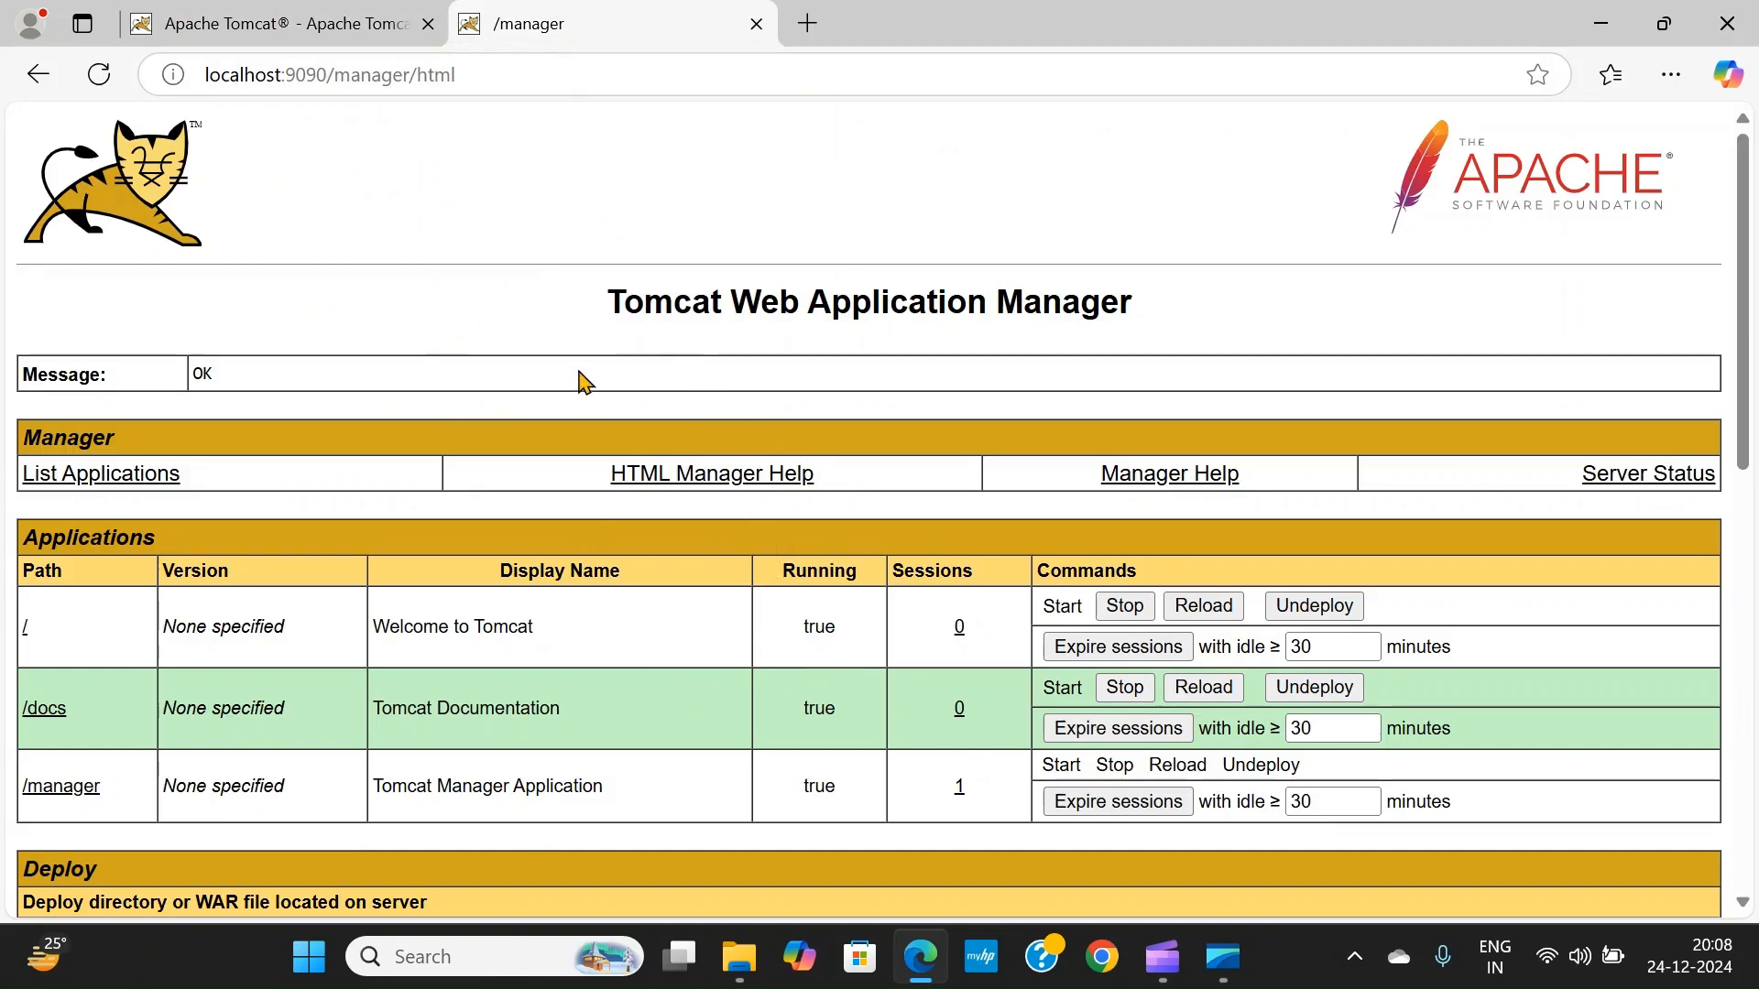
pyautogui.click(324, 22)
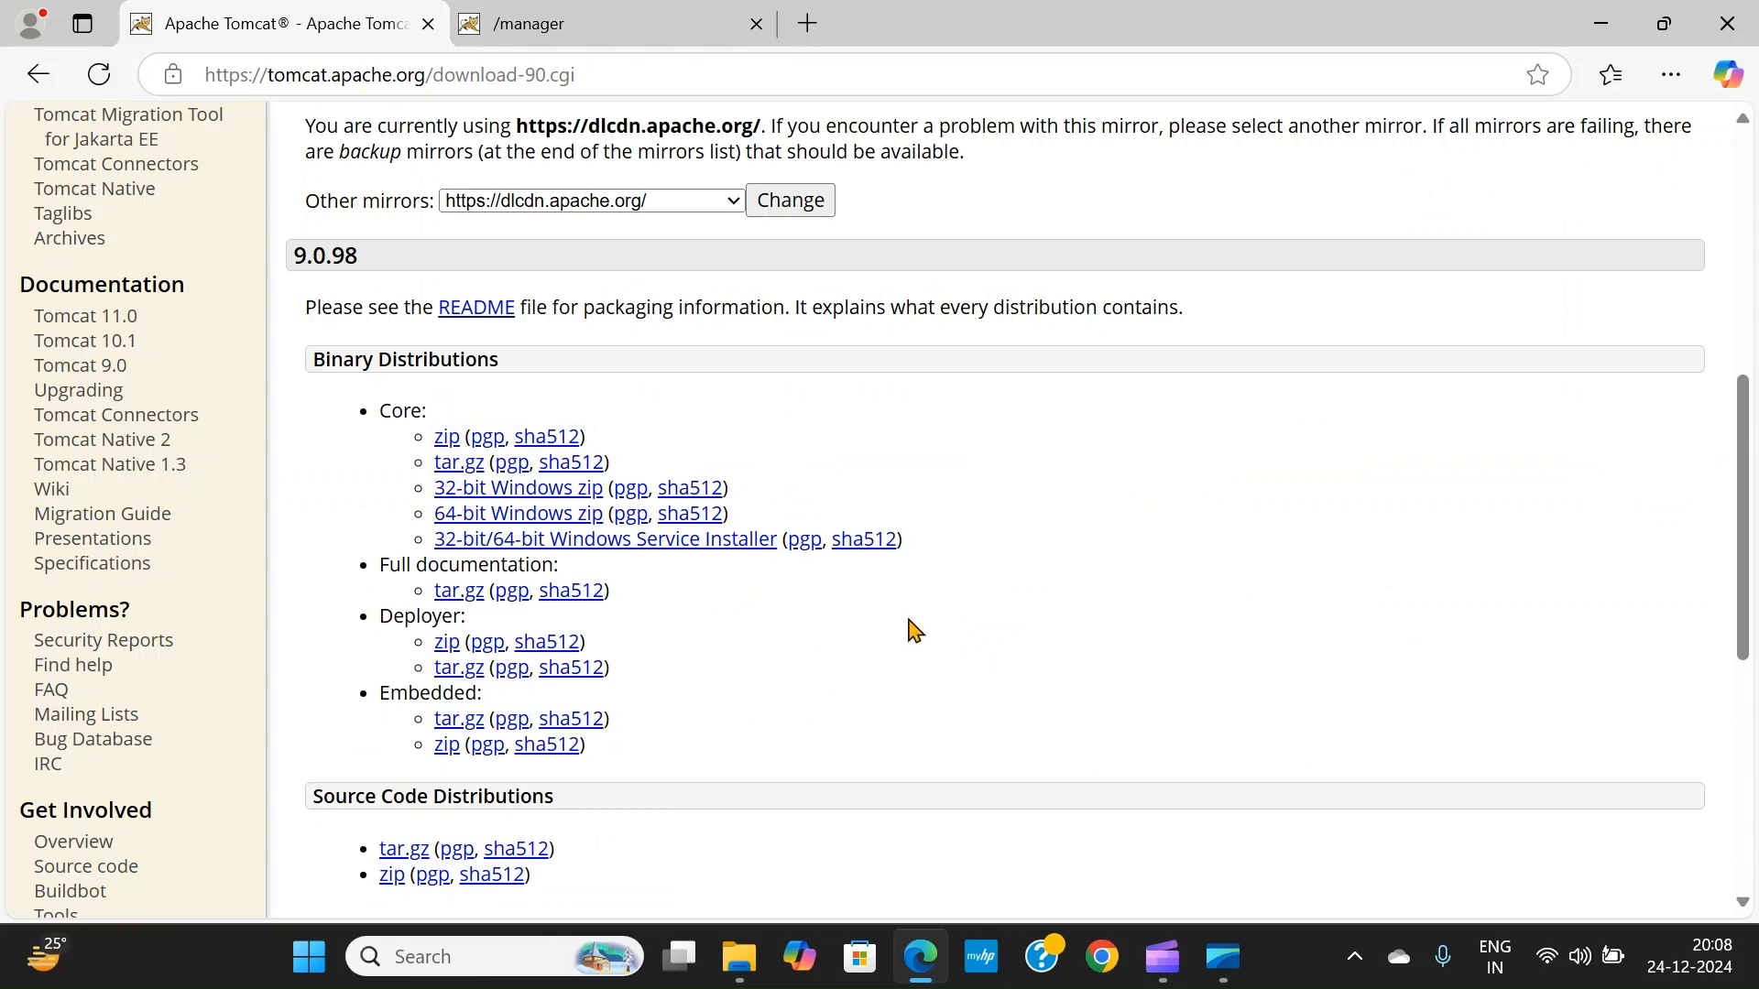
pyautogui.scroll(5, 913, 630)
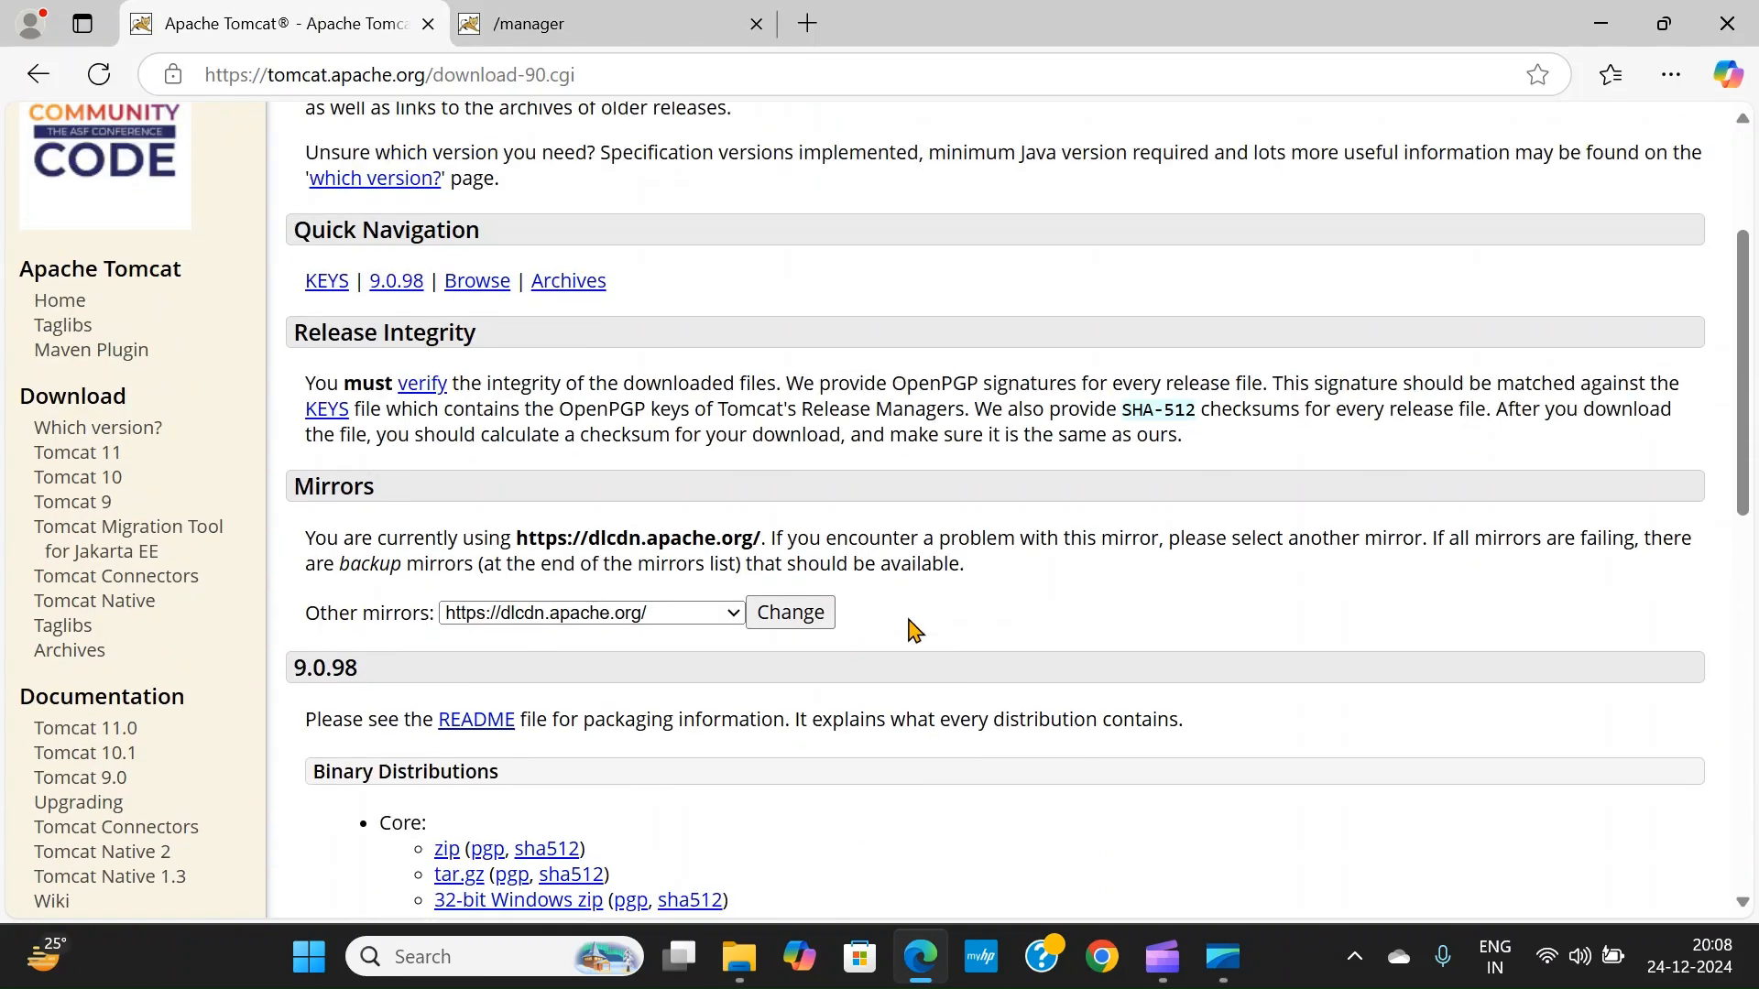